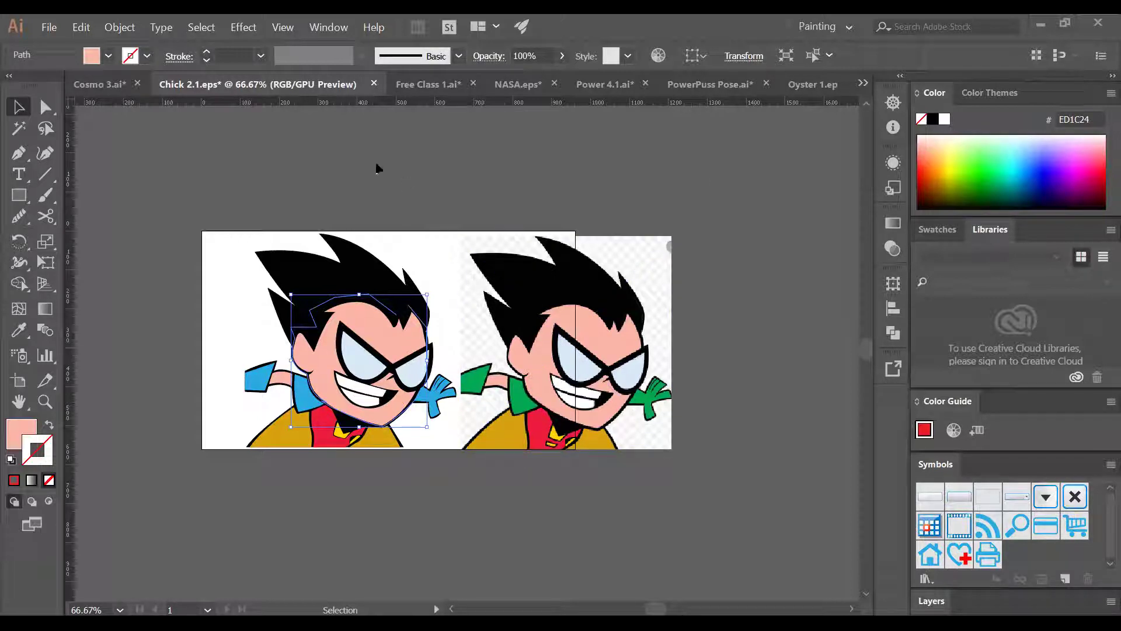
- Hide the document rulers and show them again
click(295, 39)
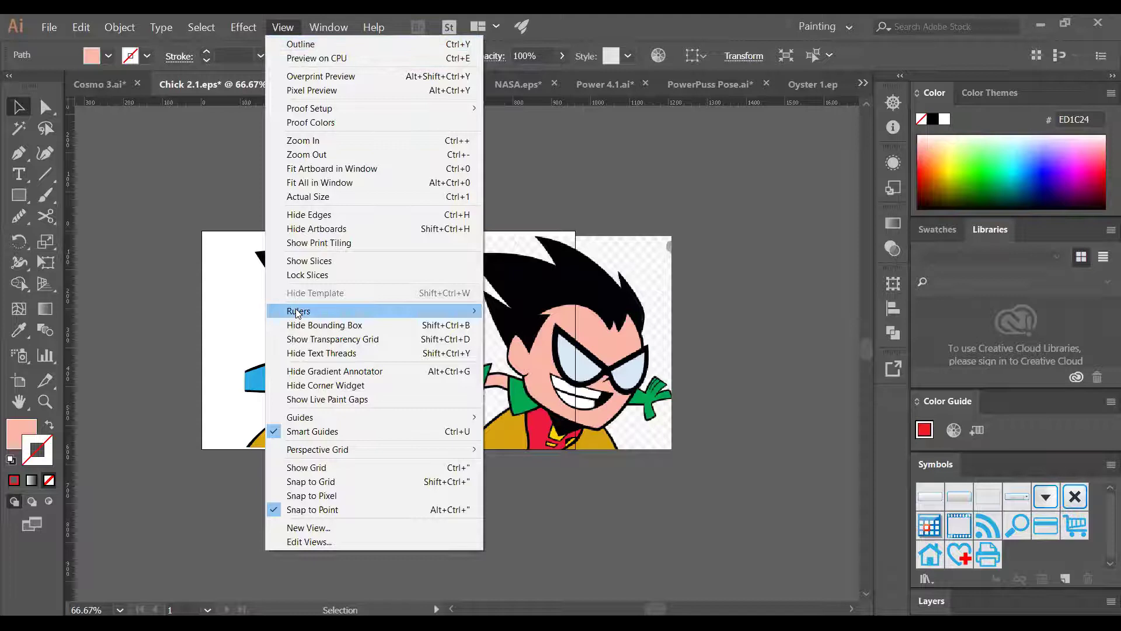
mouse_move(302, 313)
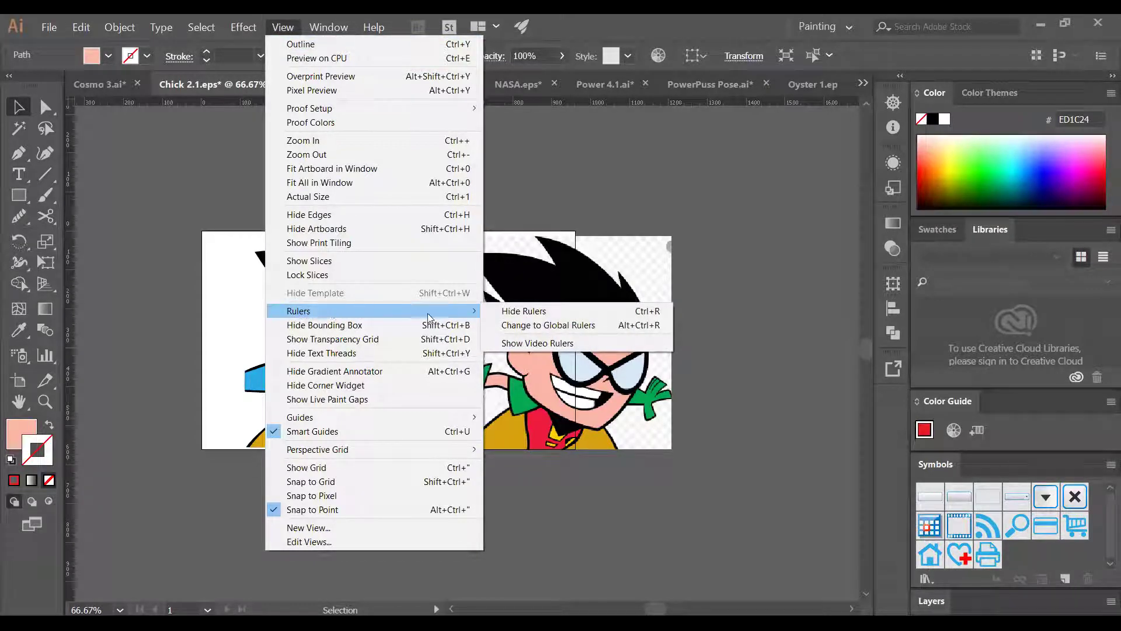
click(533, 312)
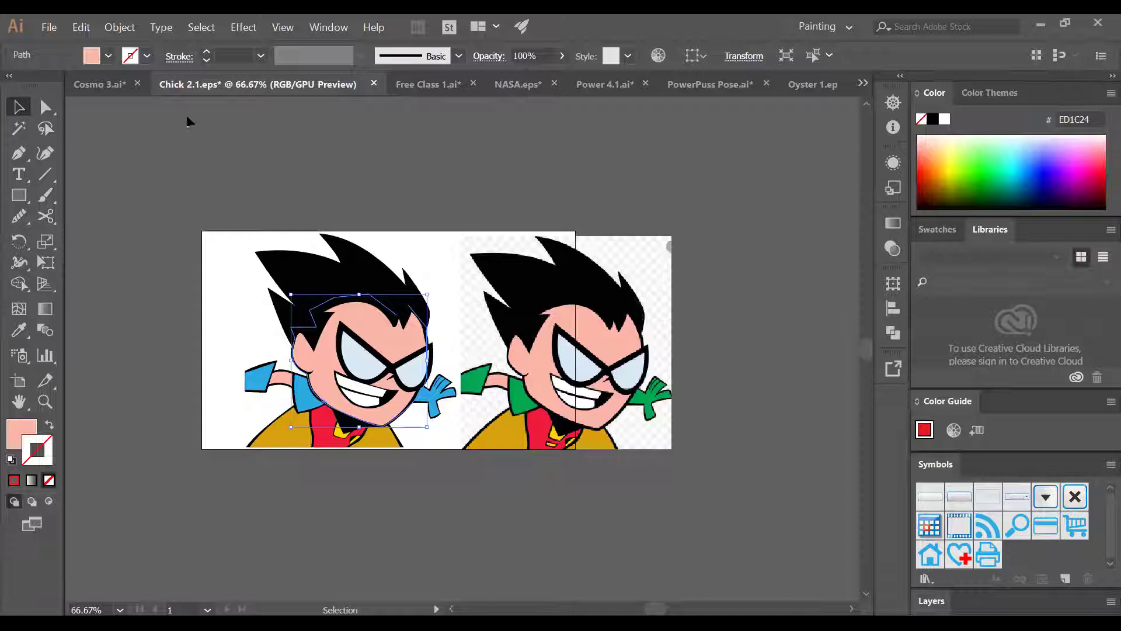
click(283, 28)
mouse_move(349, 313)
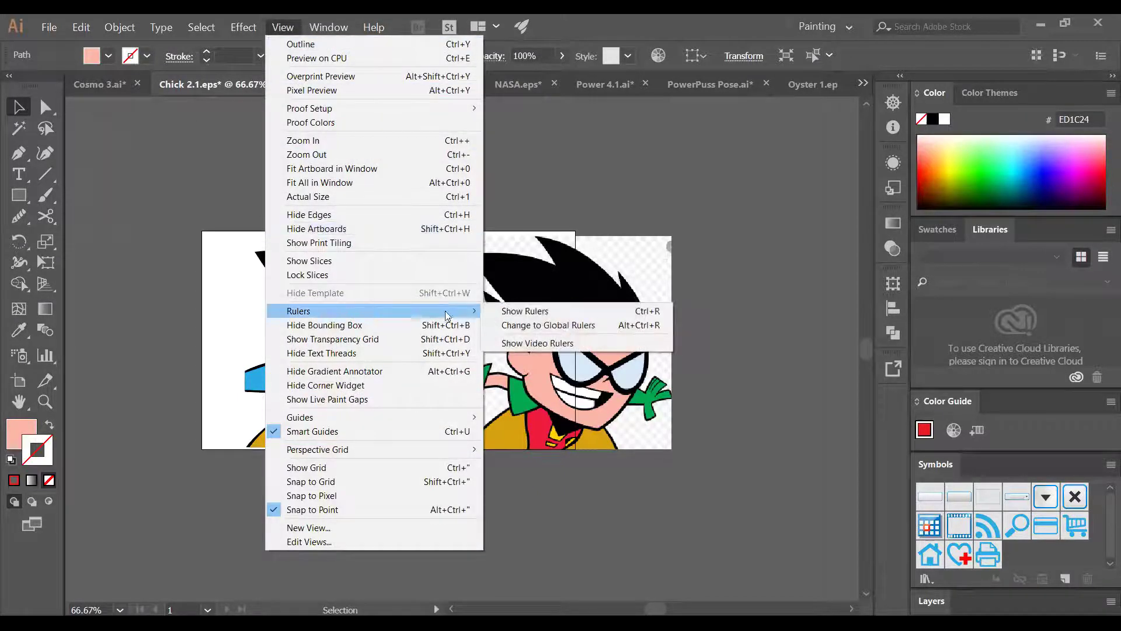
click(527, 314)
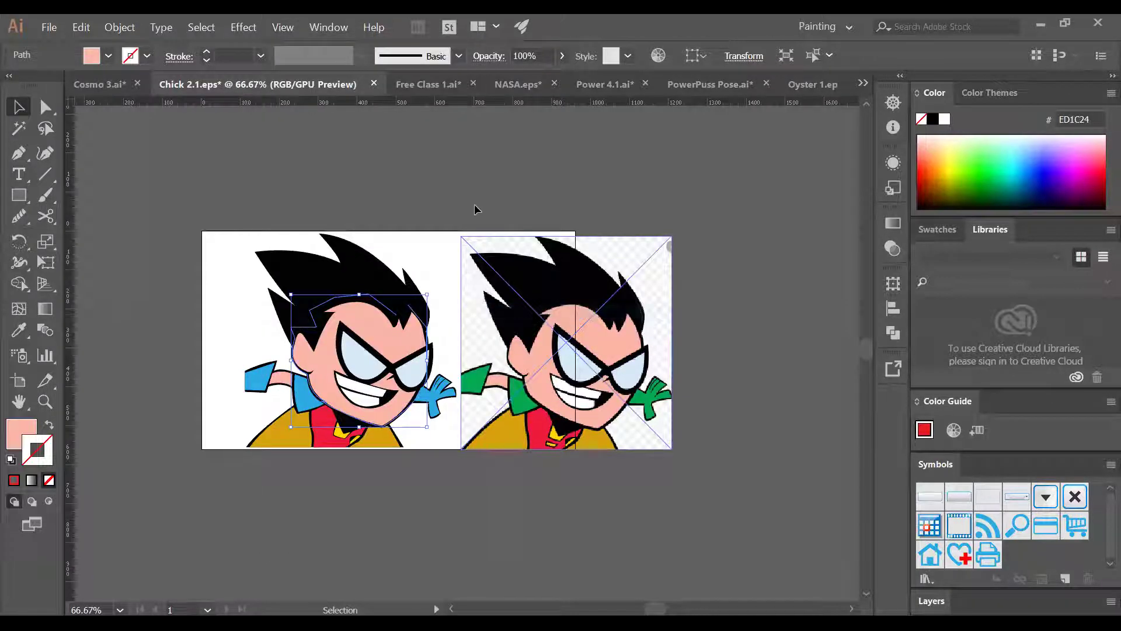
- Place horizontal guides near the artboard's top edge and above it, plus a vertical guide at the blue-gloved character's left edge
click(479, 177)
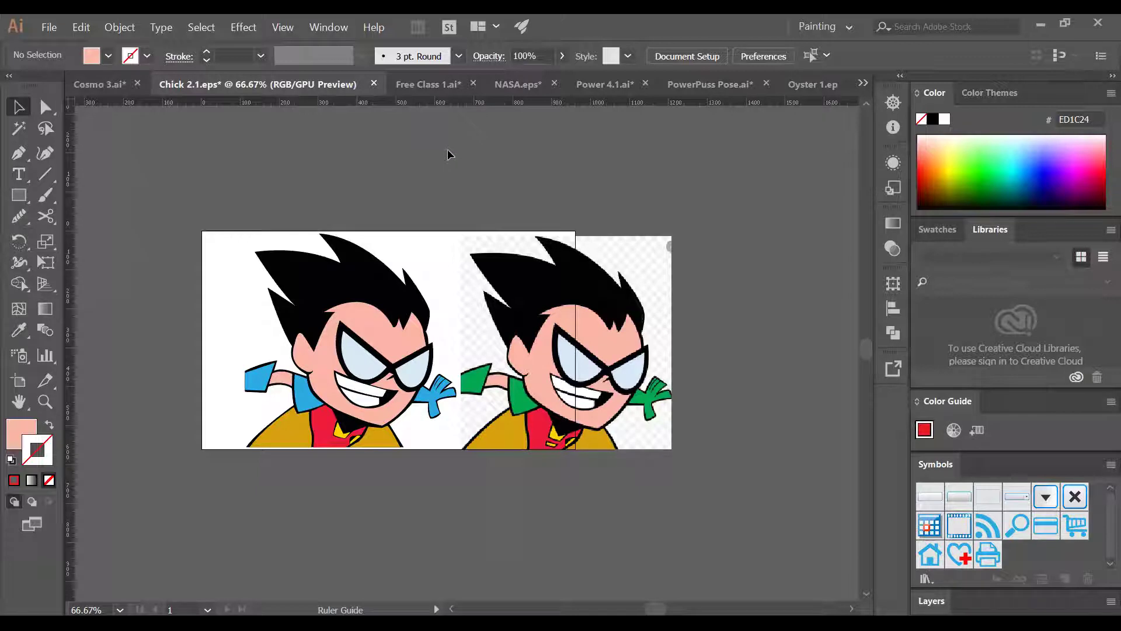
drag(458, 227, 457, 232)
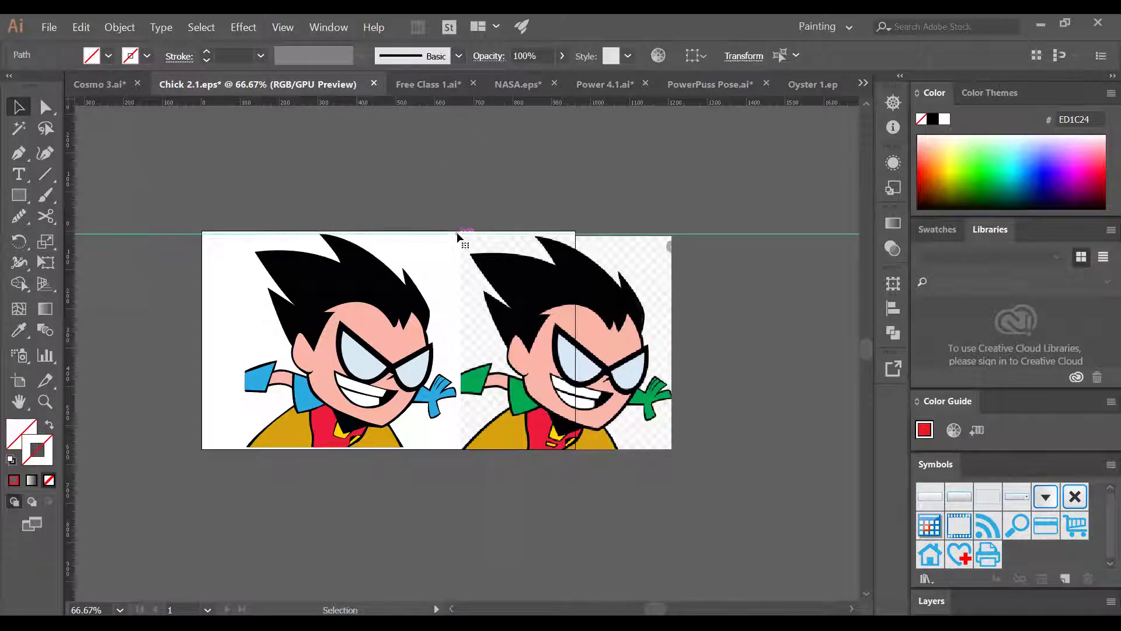
click(196, 302)
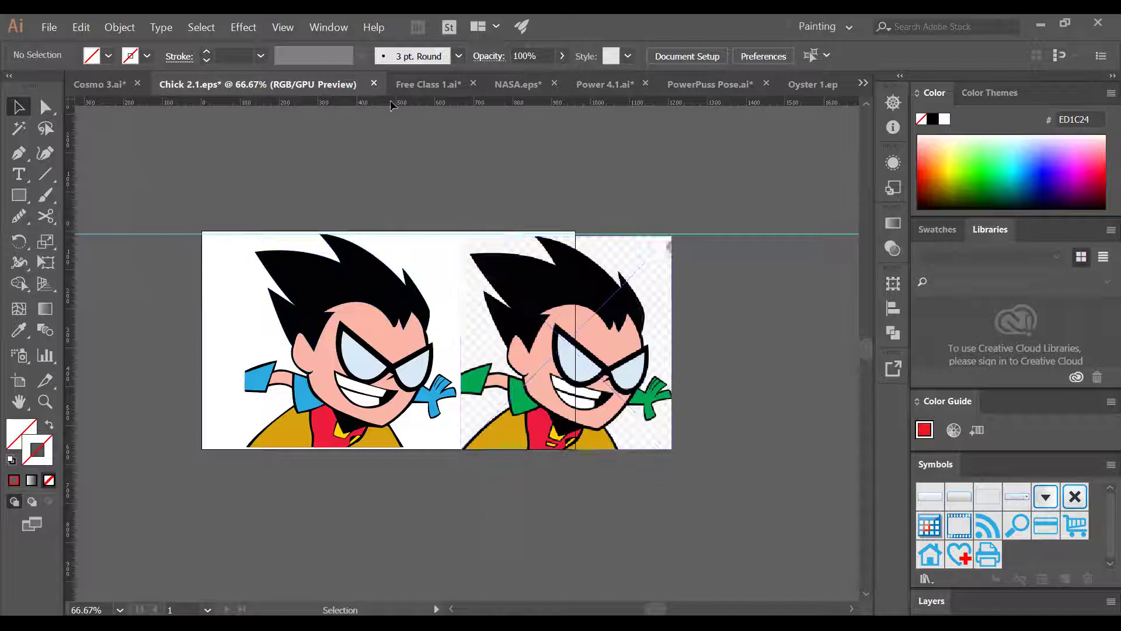
drag(401, 104, 415, 179)
drag(71, 296, 246, 280)
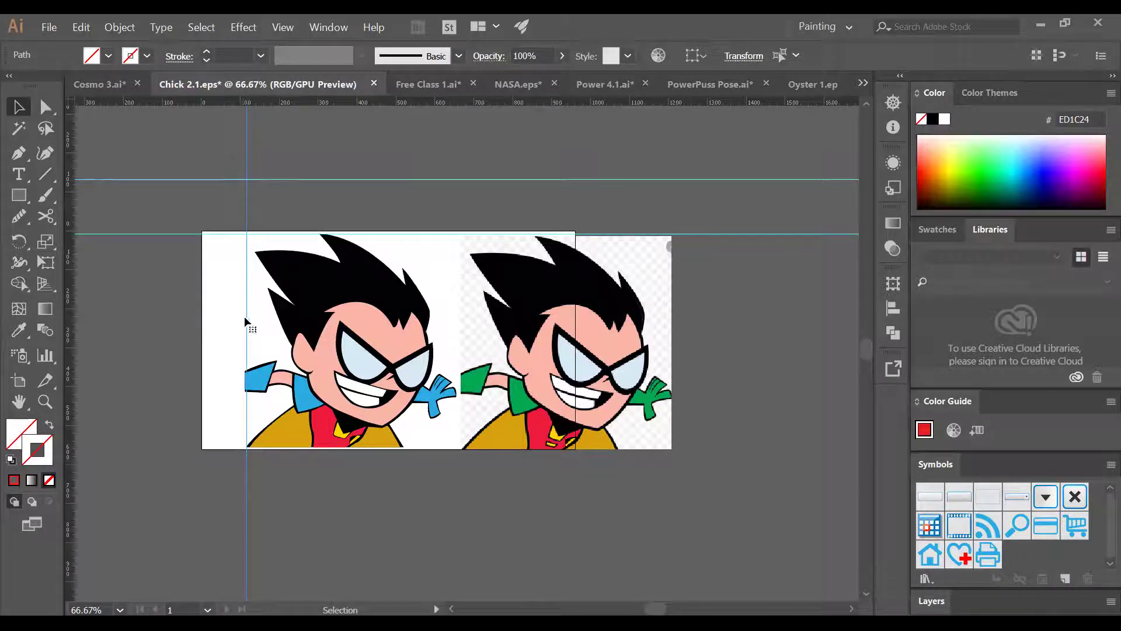
- Draw a small rectangle in the blank area beside the blue-gloved character's hair and fill it with dark red
key(z)
click(310, 336)
click(380, 335)
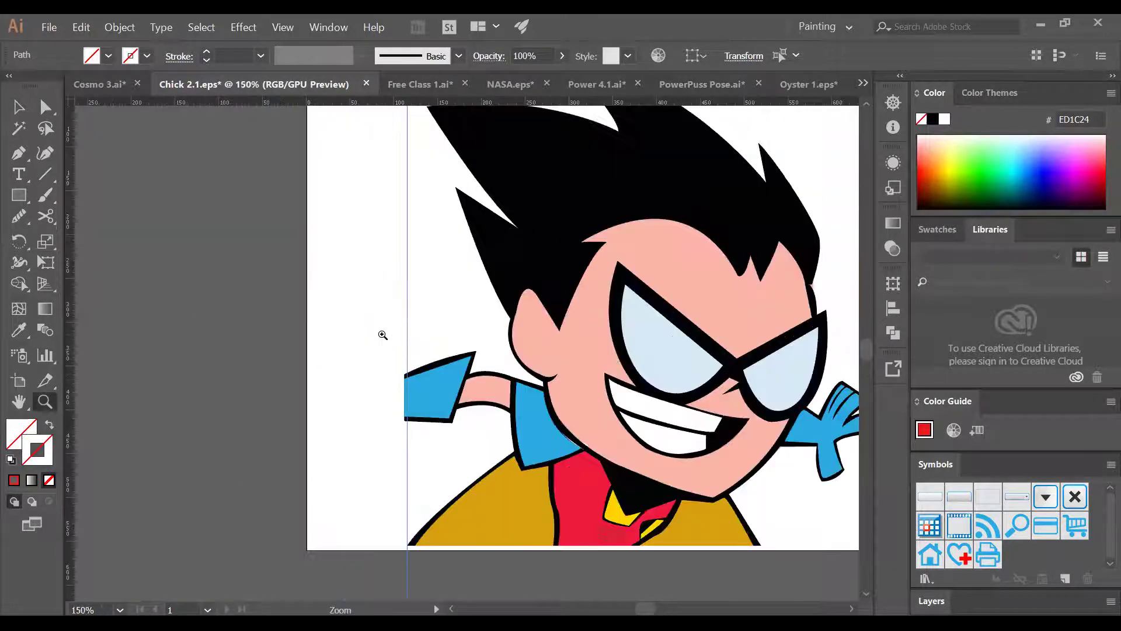
click(23, 201)
mouse_move(316, 207)
mouse_down()
mouse_move(358, 230)
mouse_move(387, 268)
mouse_up()
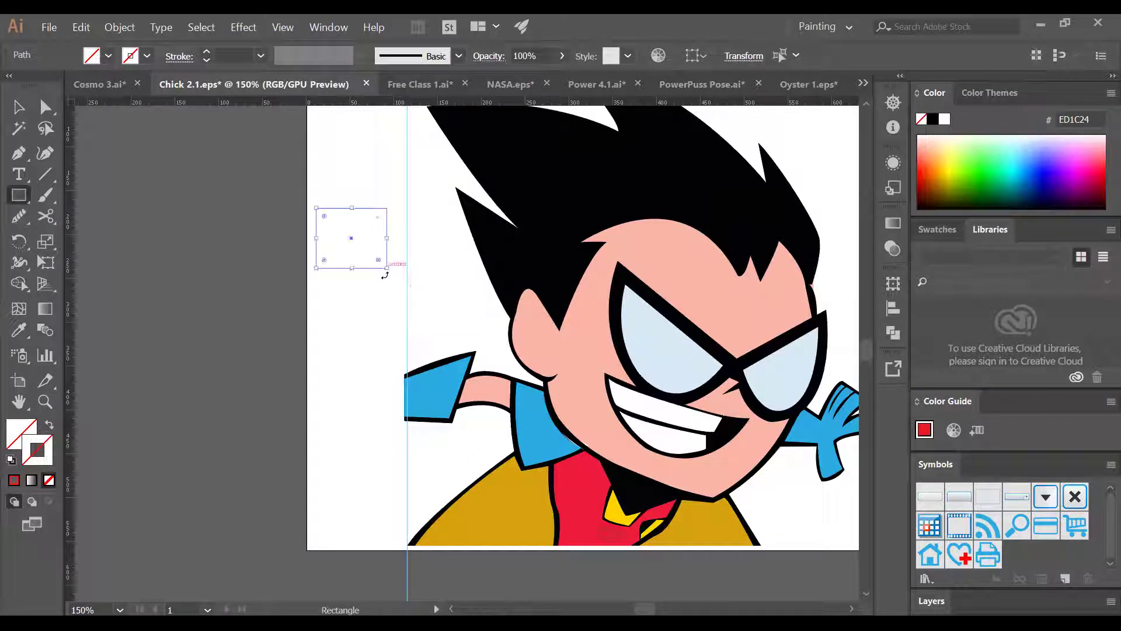
click(18, 107)
click(108, 56)
click(134, 85)
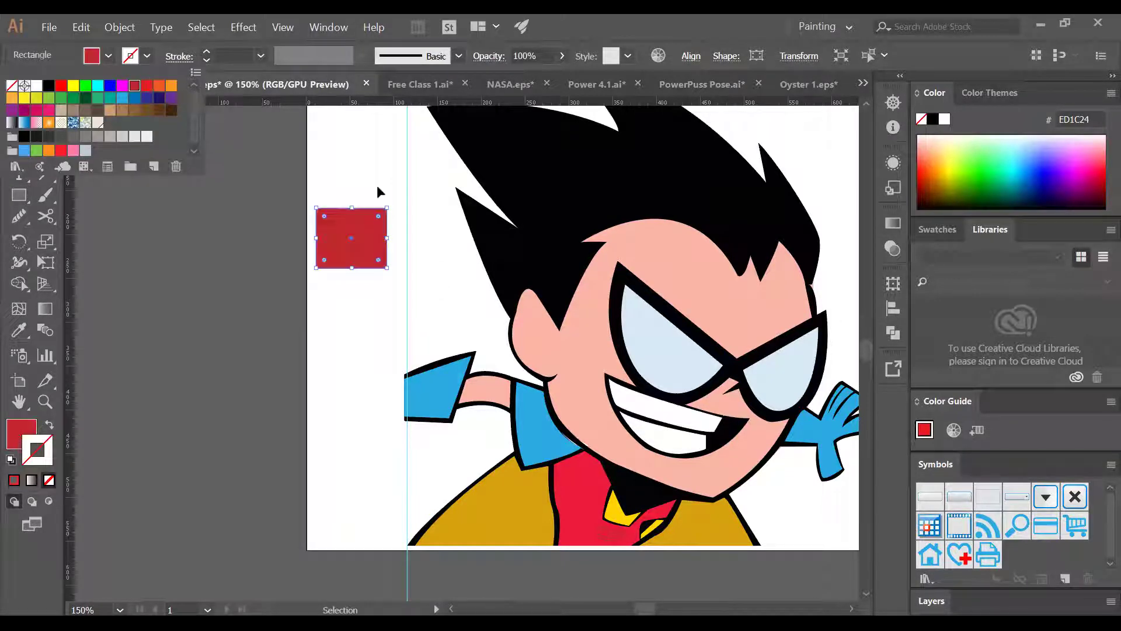
key(Escape)
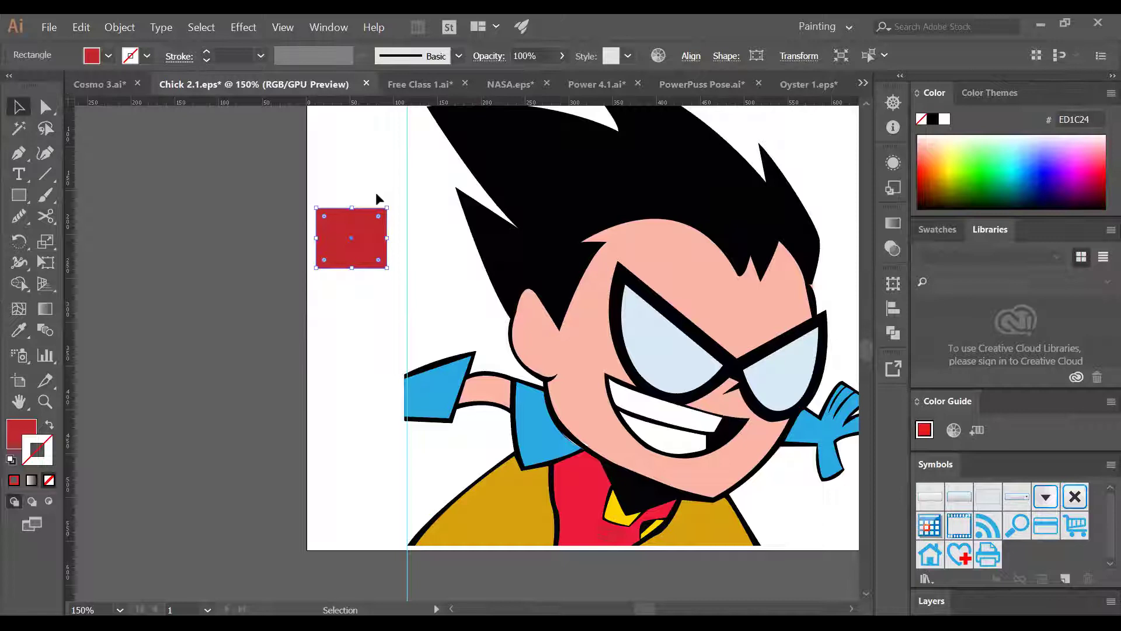
- Copy the red rectangle just below and slightly right of the original, and place a vertical guide at the original's left edge
drag(366, 234, 379, 310)
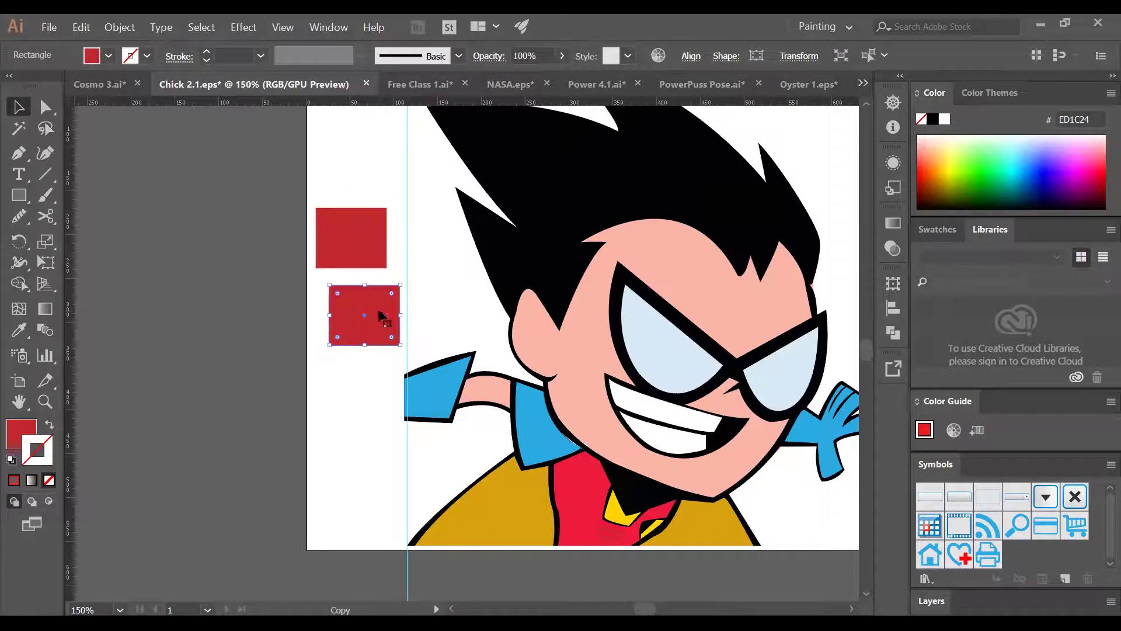
click(394, 265)
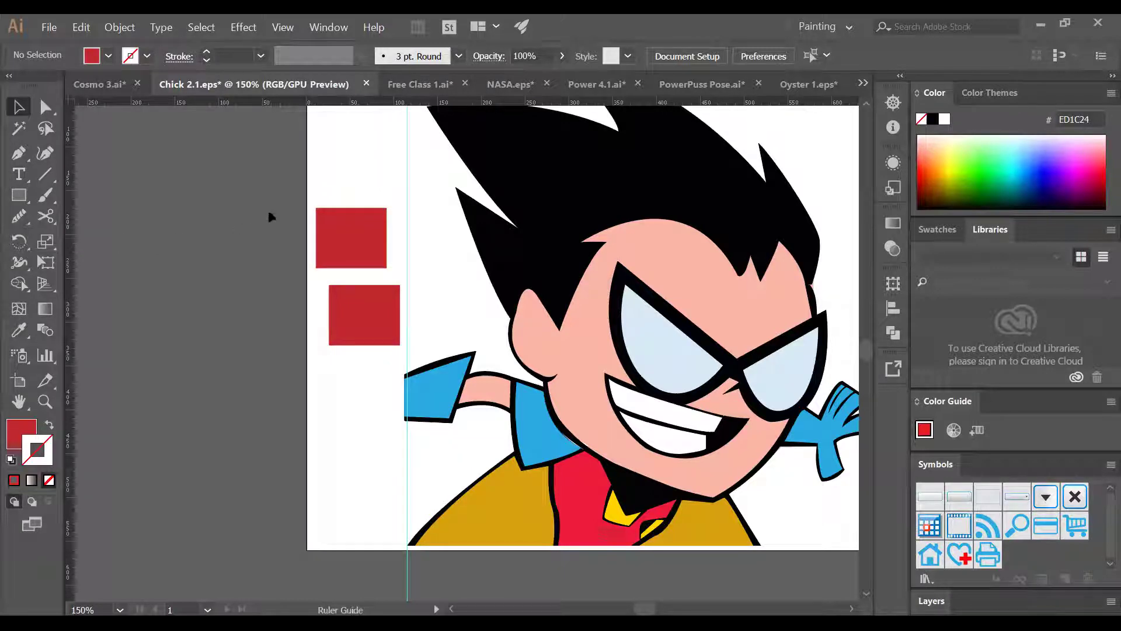
drag(297, 206, 317, 191)
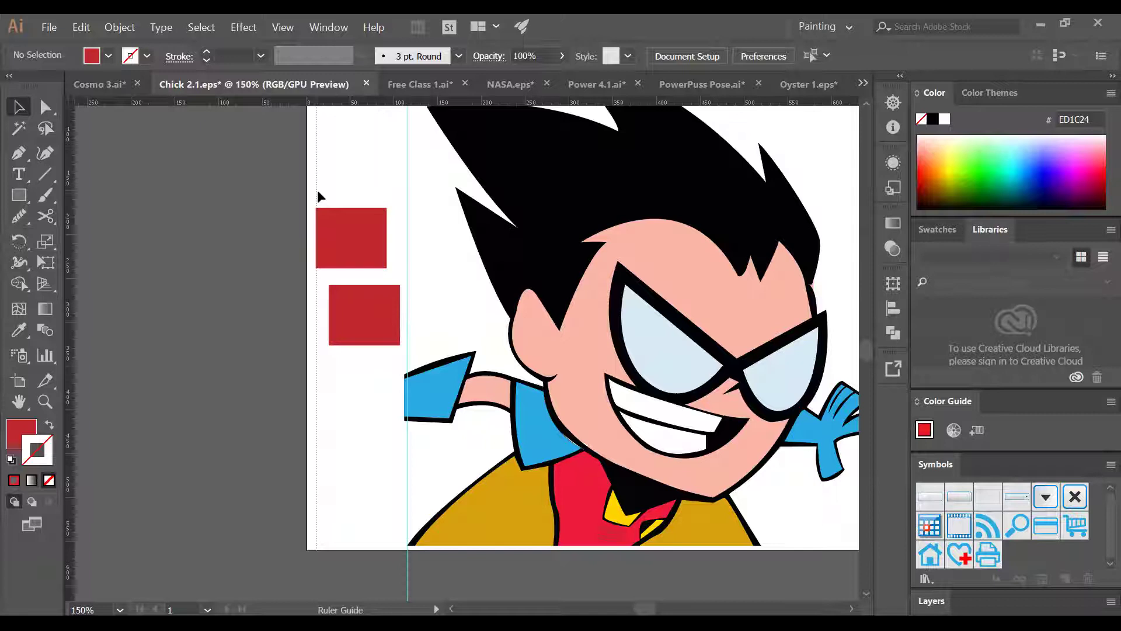
- Nudge the upper red rectangle so its left edge sits exactly on the new vertical guide
key(z)
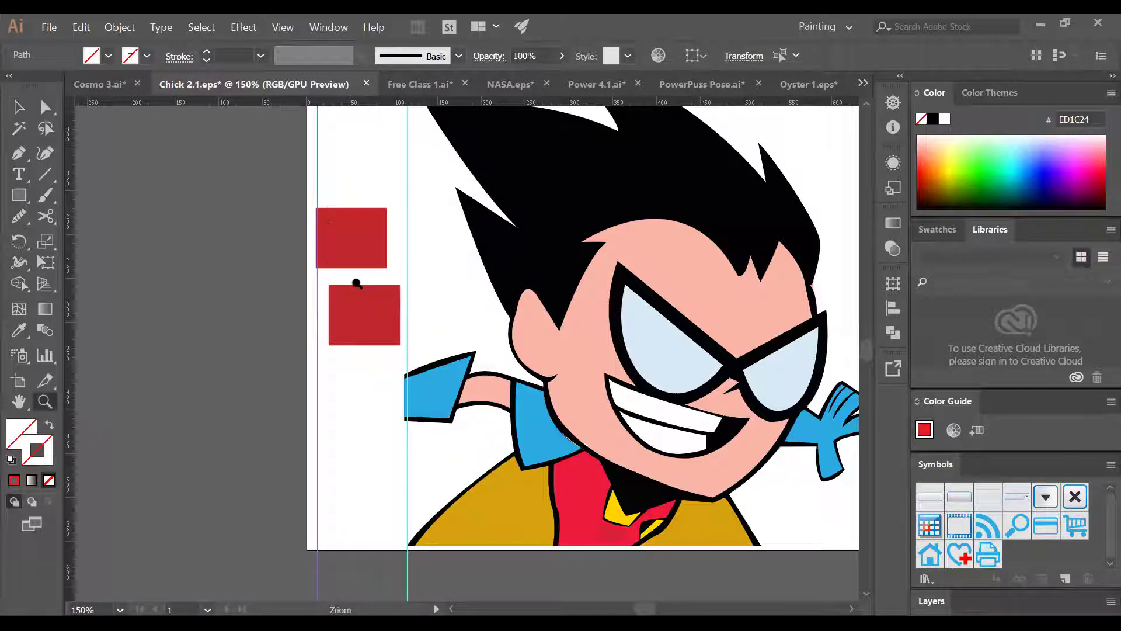
click(361, 289)
click(445, 325)
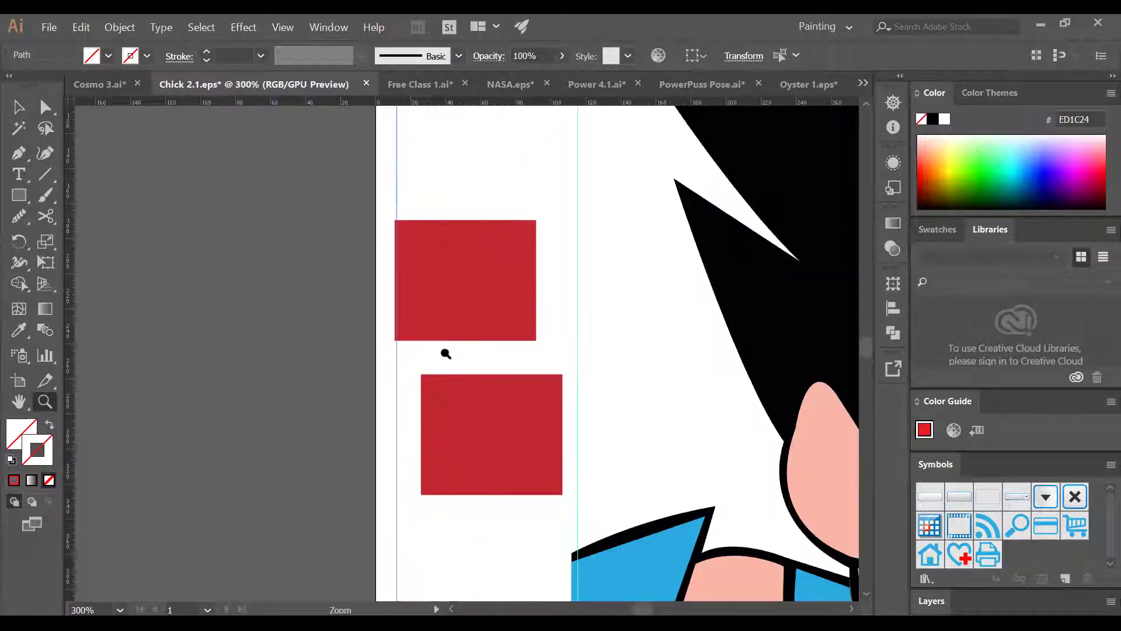
key(v)
click(458, 192)
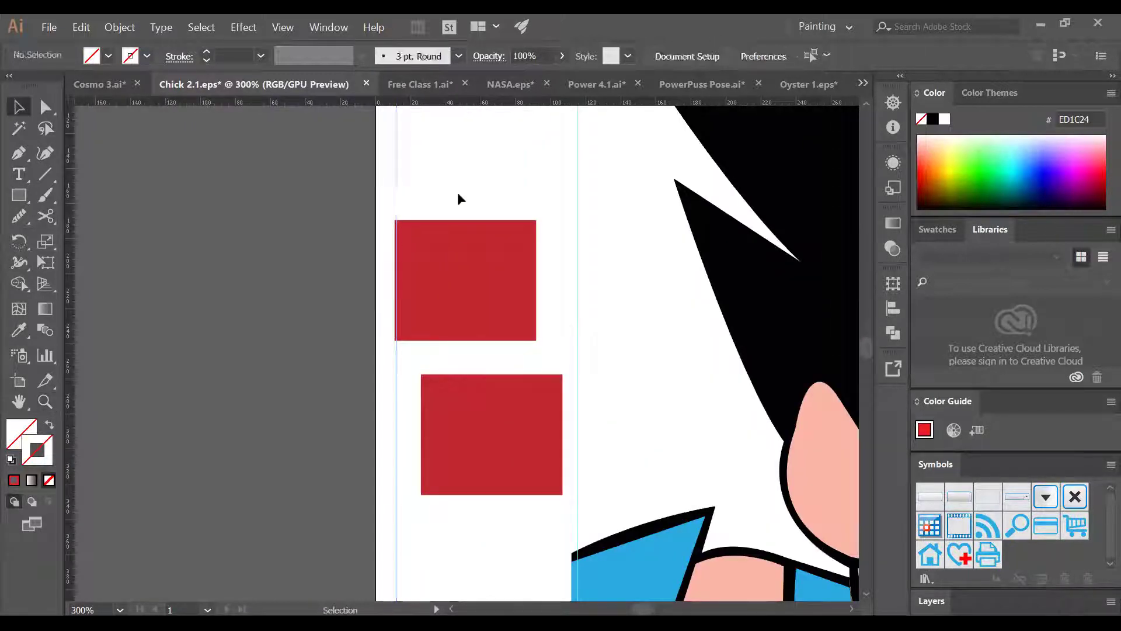
click(408, 229)
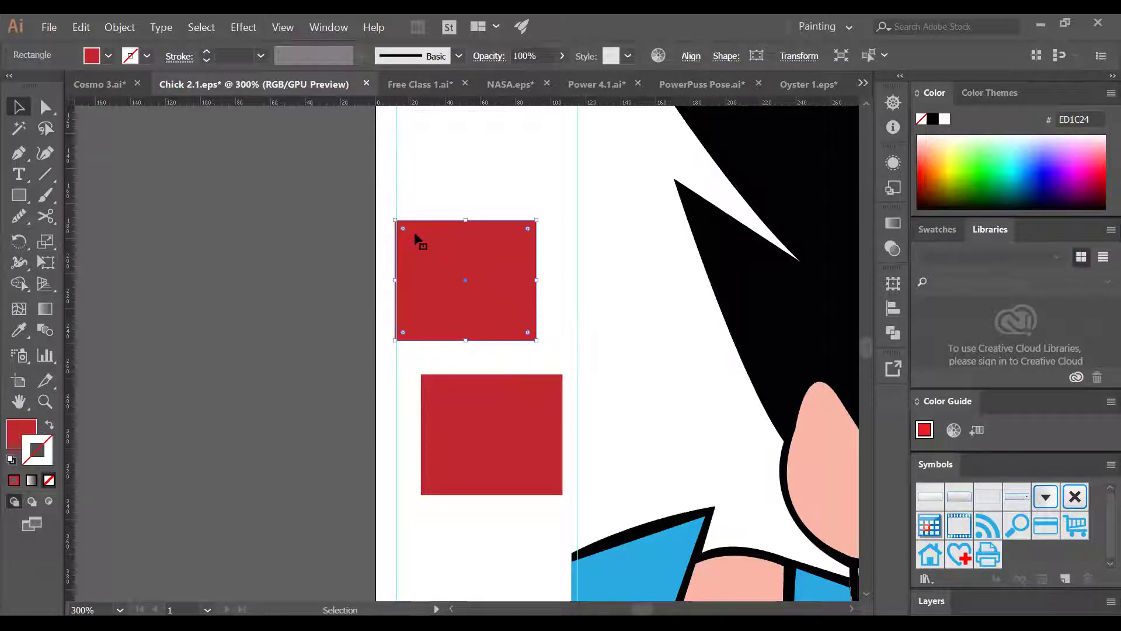
key(Right)
key(Right)
key(Left)
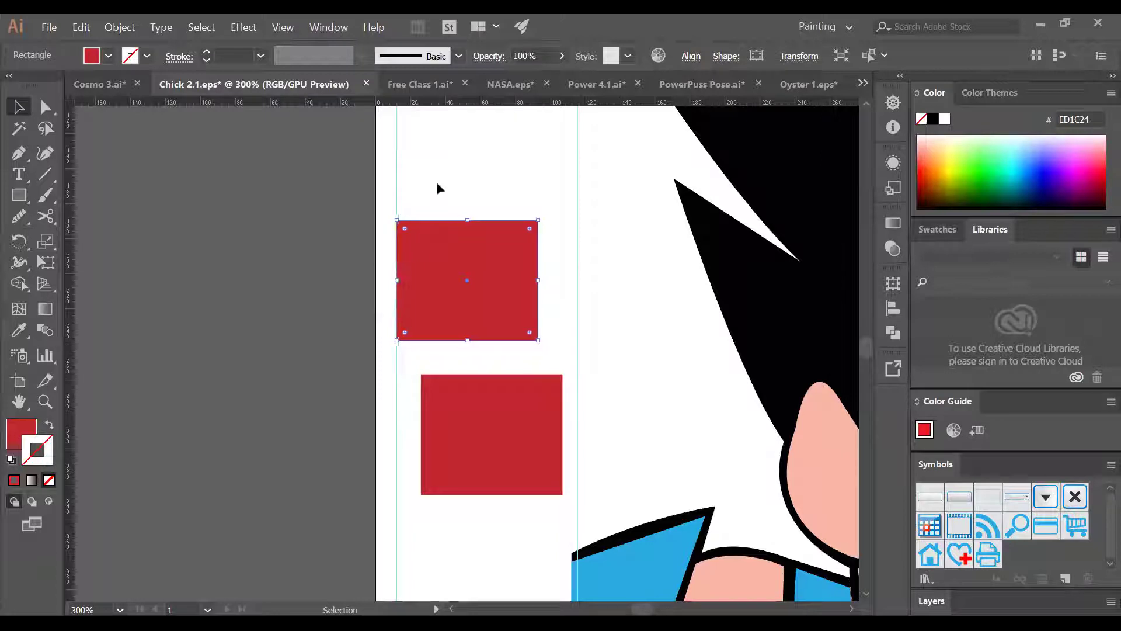
click(439, 190)
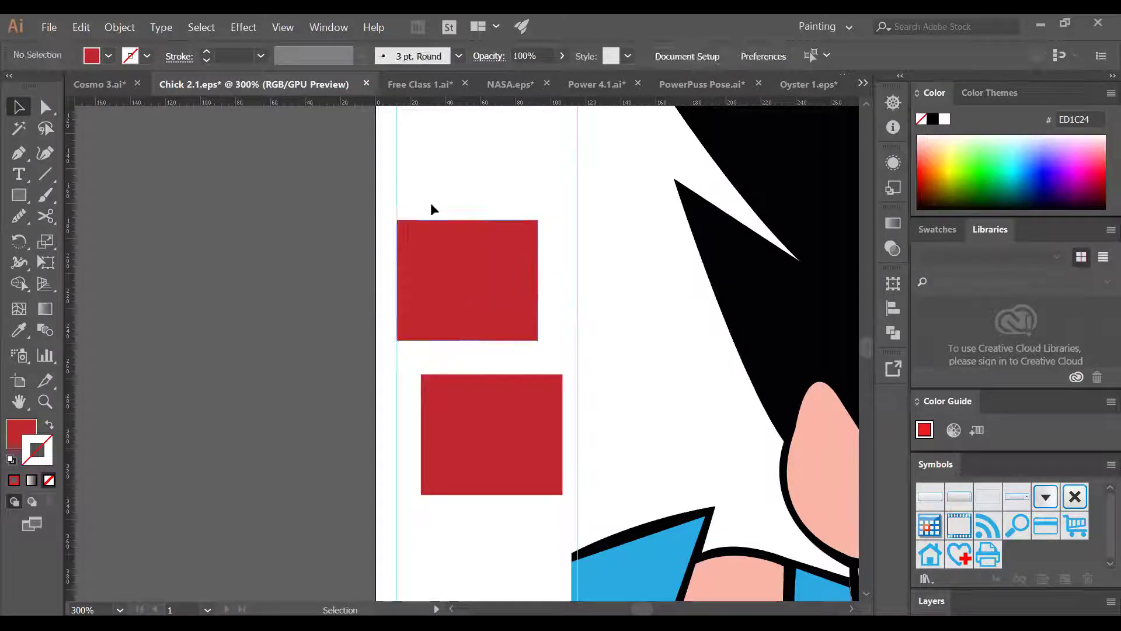
- Move the lower red rectangle so its left edge meets the vertical guide, just beneath the upper one
click(500, 394)
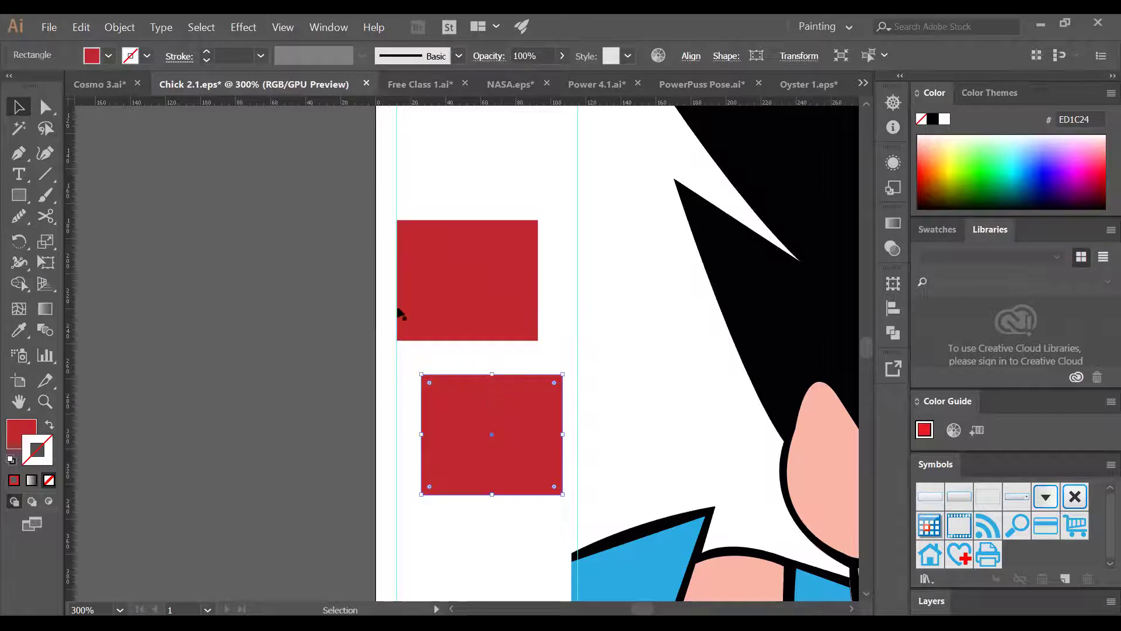
drag(503, 429, 479, 410)
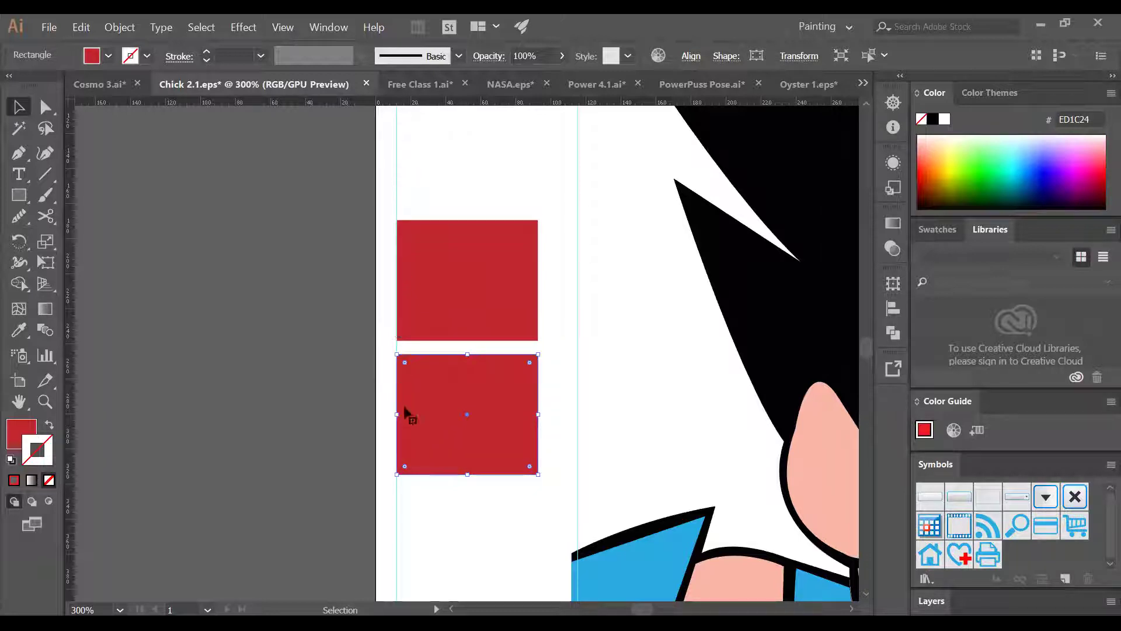
click(432, 498)
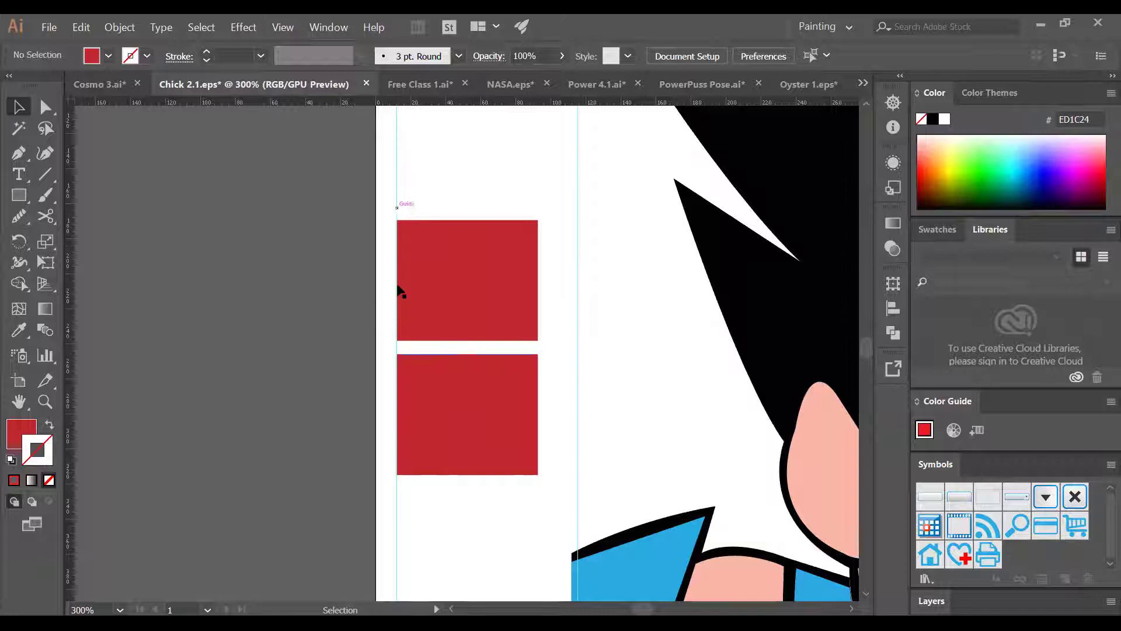
- Copy the upper red rectangle to its right and align the copy with a new horizontal guide along the original's top edge
drag(461, 294, 597, 275)
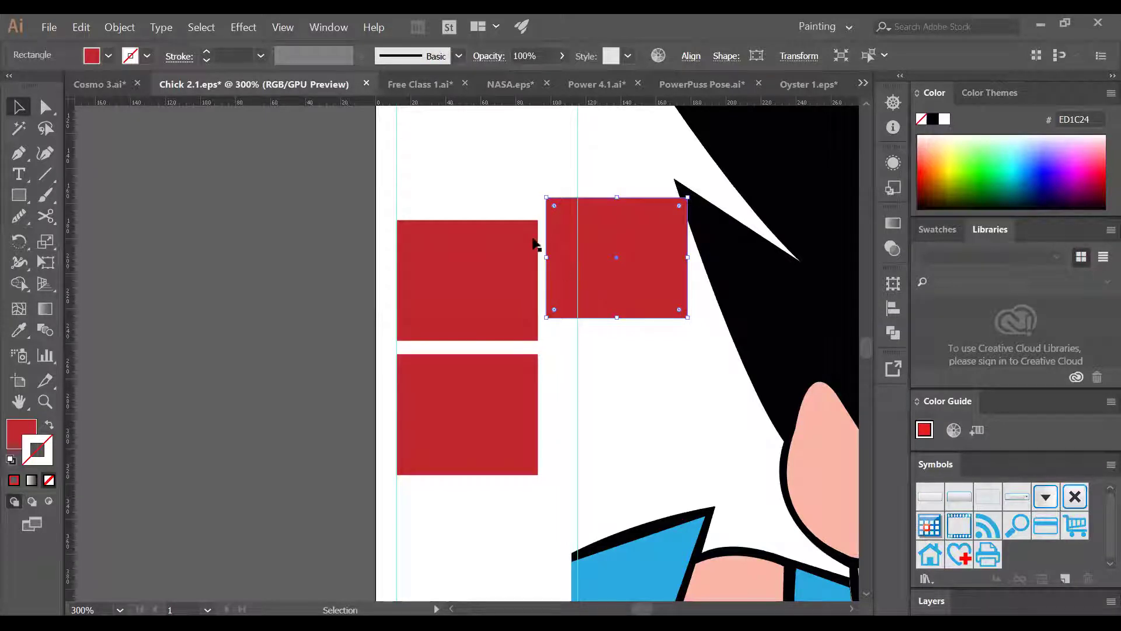
click(509, 201)
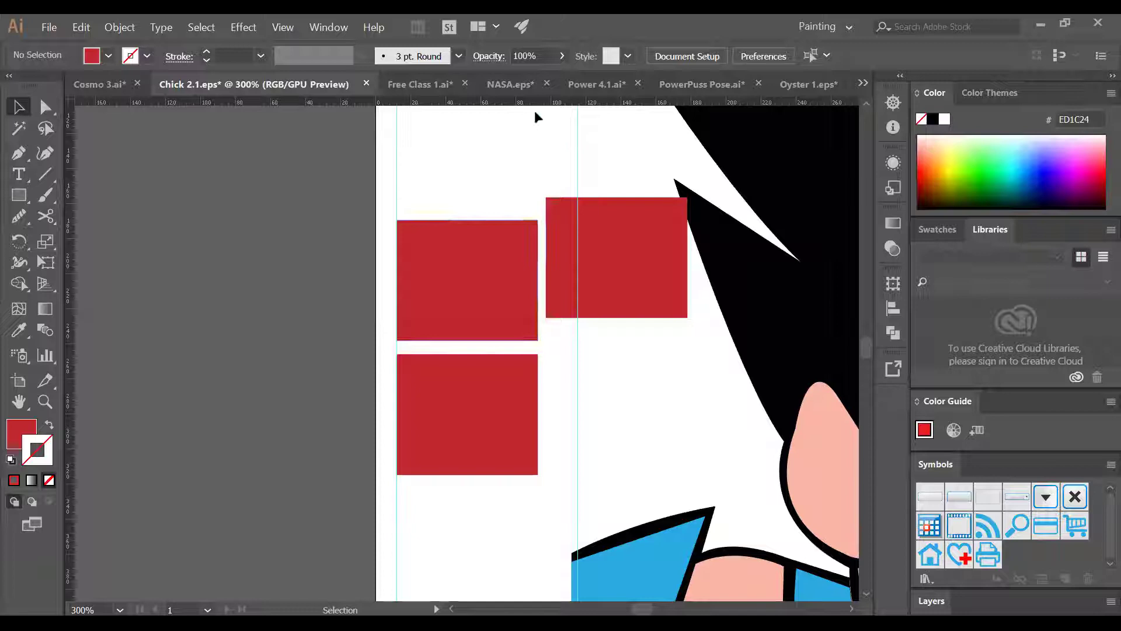
drag(526, 161, 541, 220)
mouse_move(553, 258)
mouse_down()
mouse_move(550, 285)
mouse_move(549, 269)
mouse_up()
click(531, 195)
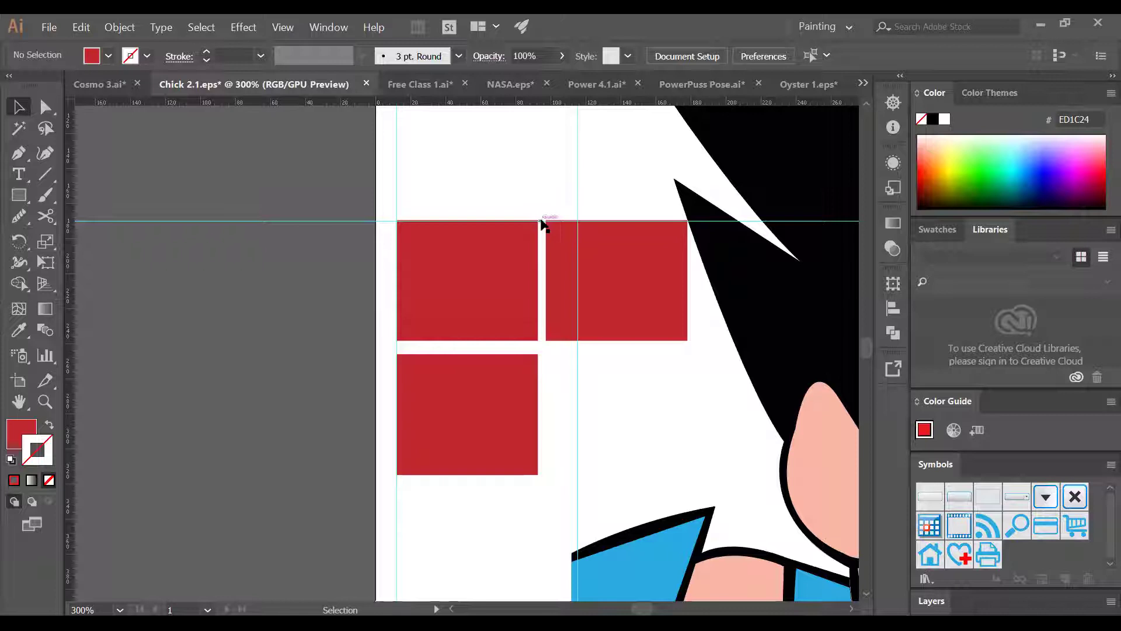
drag(542, 221, 539, 220)
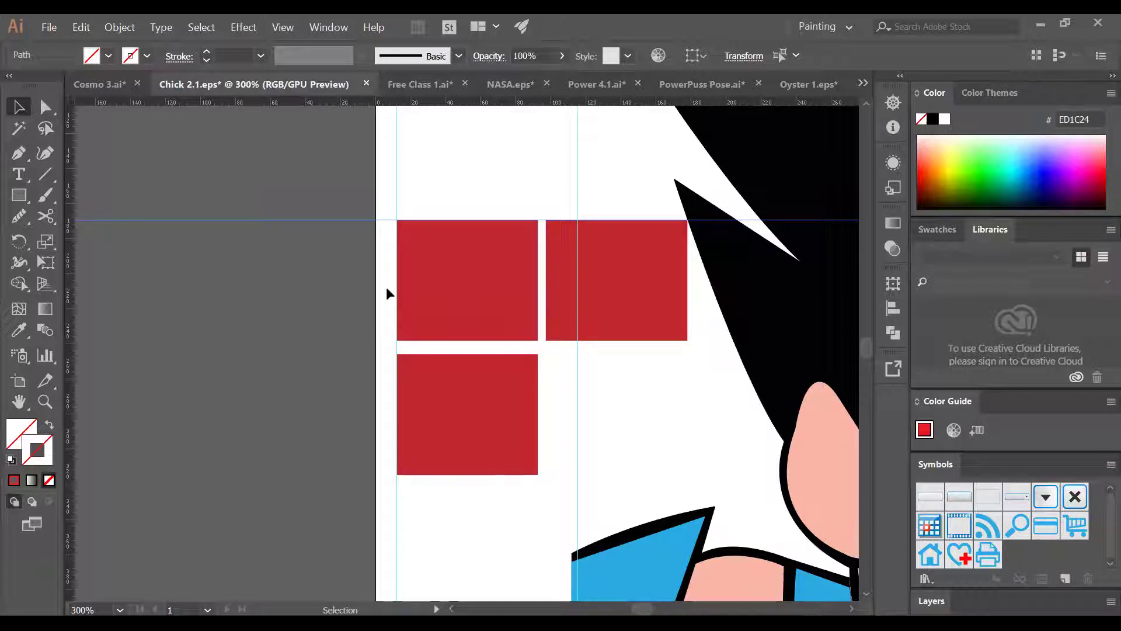
- Examine the lower part of the blue-gloved character and the adjoining green-gloved reference at several magnifications
key(z)
alt+click(559, 423)
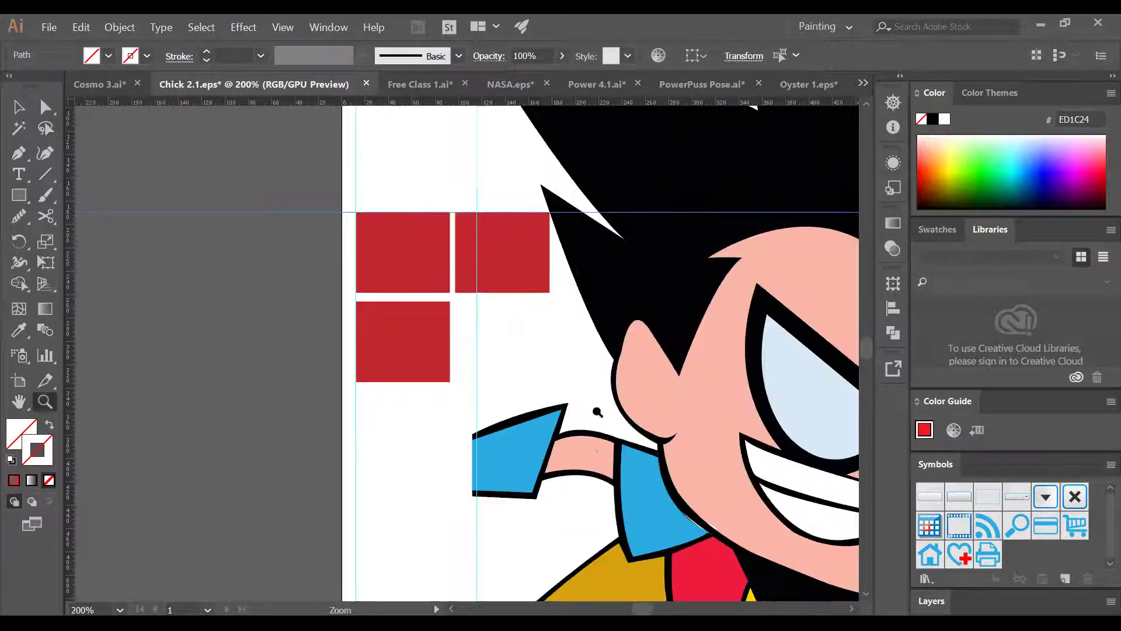
alt+click(598, 412)
alt+click(599, 410)
alt+click(584, 401)
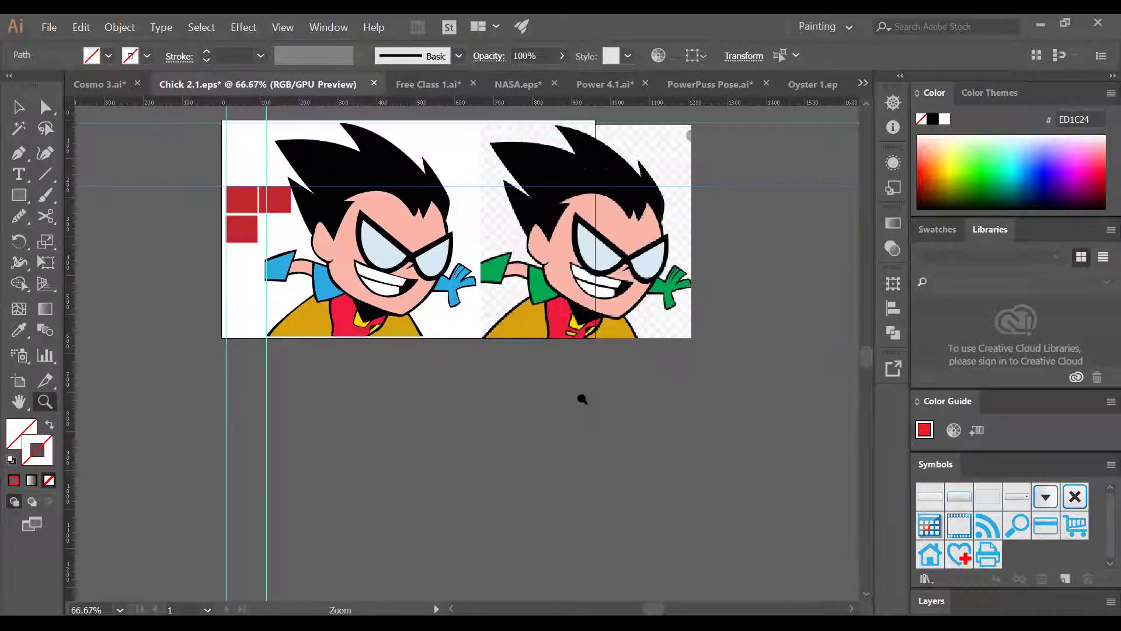
click(484, 335)
click(483, 309)
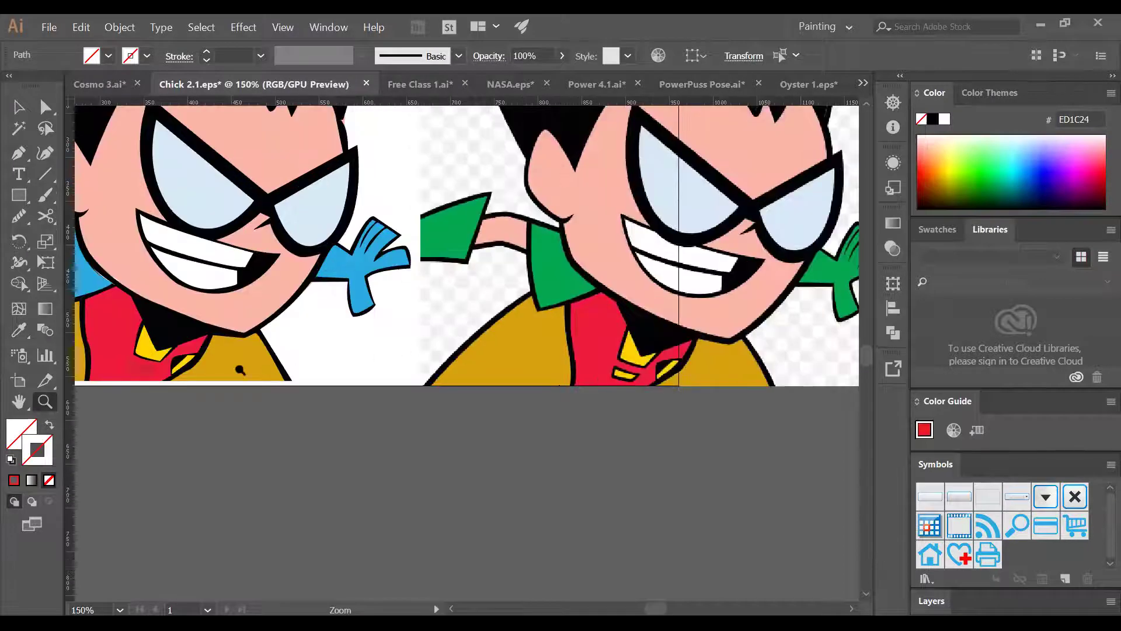
click(241, 370)
click(357, 342)
alt+click(584, 331)
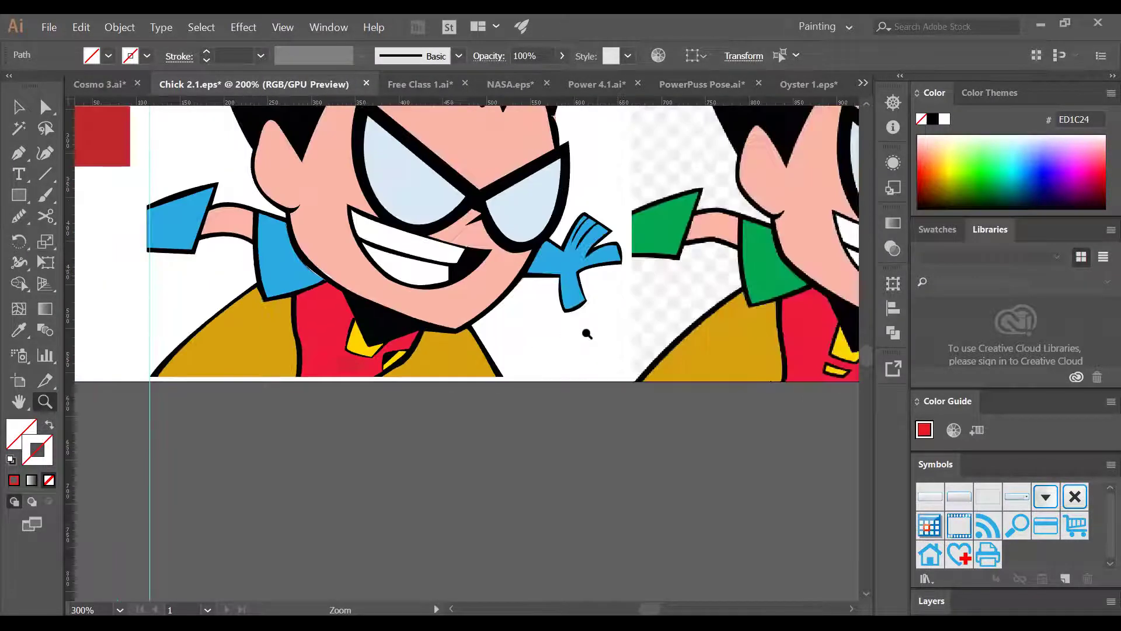
alt+click(586, 333)
click(509, 327)
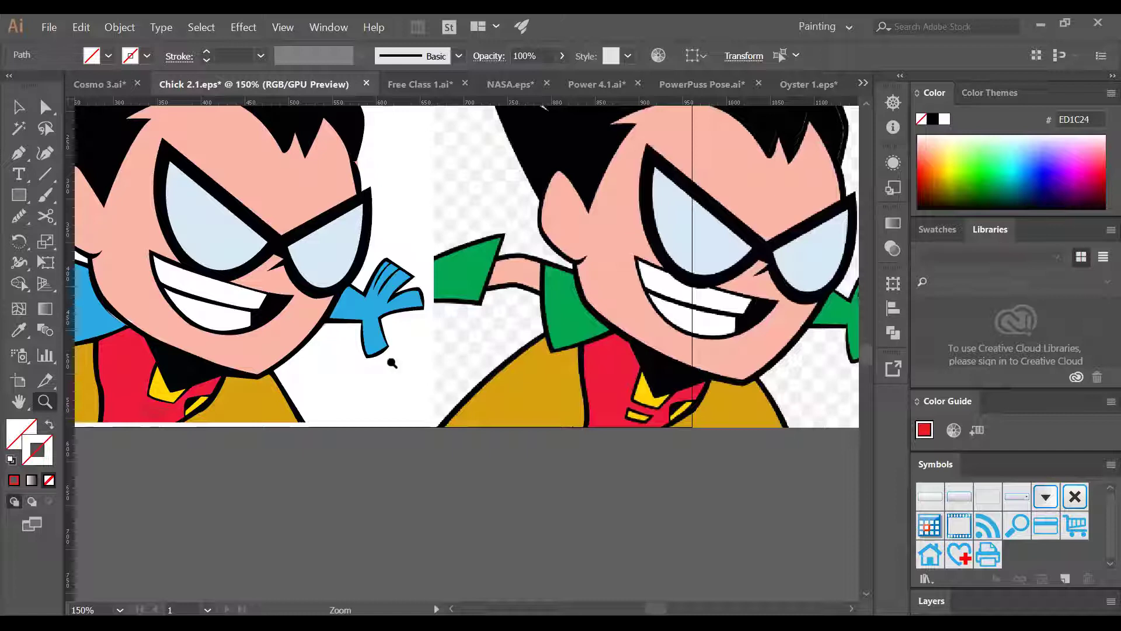
key(v)
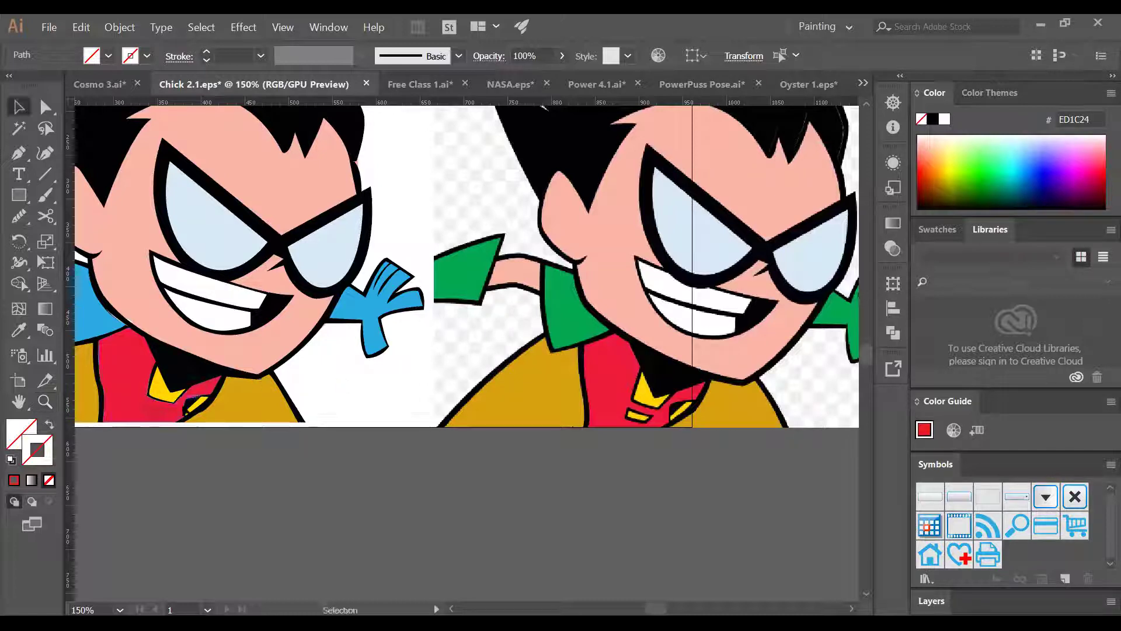
- Fill the small badge shape on the blue-gloved character's red shirt with the yellow sampled from the green-gloved reference's collar
click(162, 410)
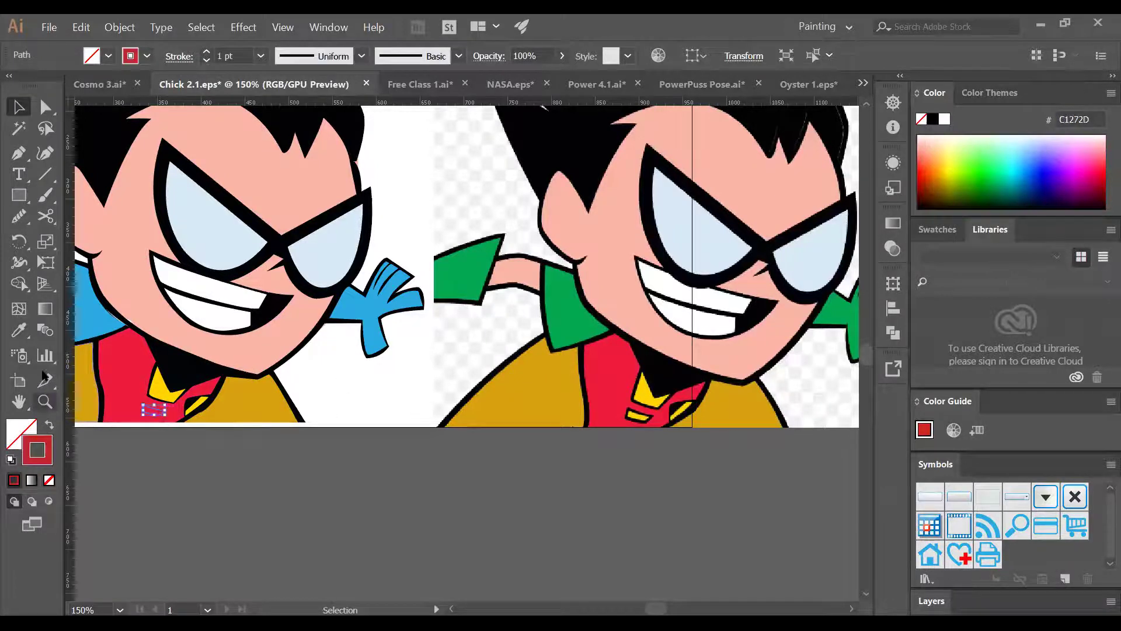
click(20, 331)
click(647, 392)
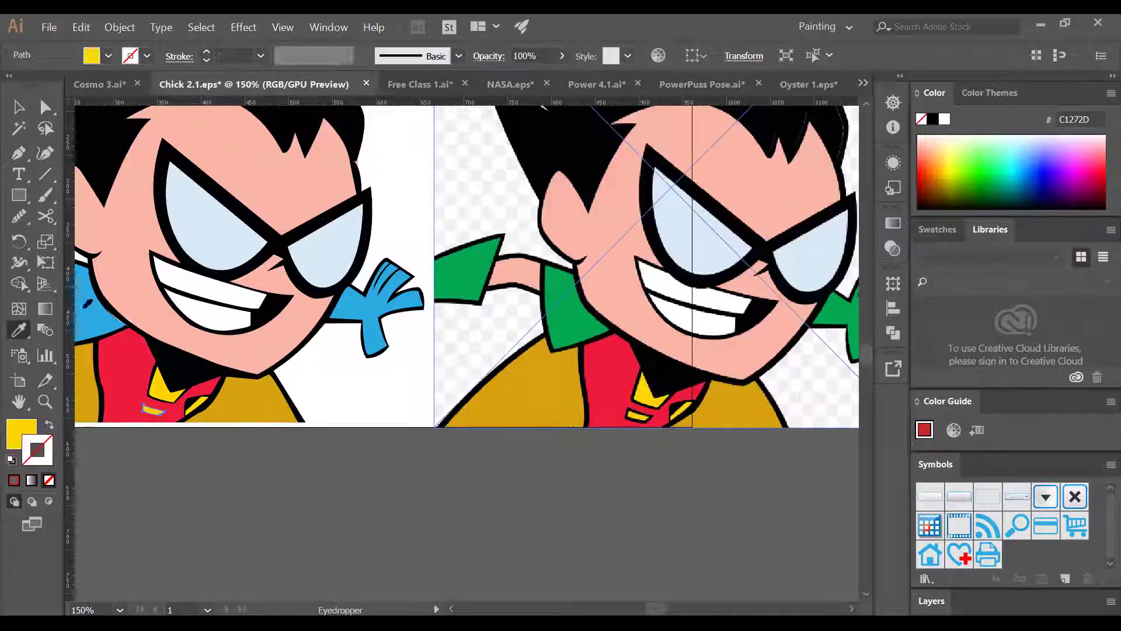
click(18, 107)
click(84, 245)
click(280, 400)
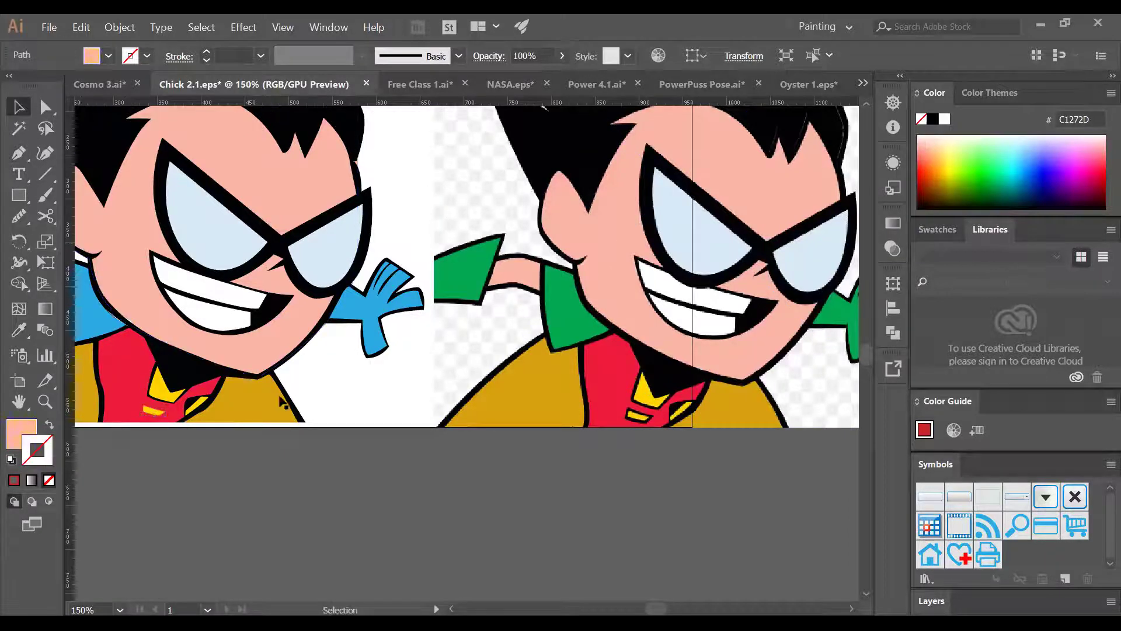
- Color the outline shape around the yellow shirt badge black by sampling the character's black collar area, then deselect it
click(169, 410)
click(20, 332)
click(177, 374)
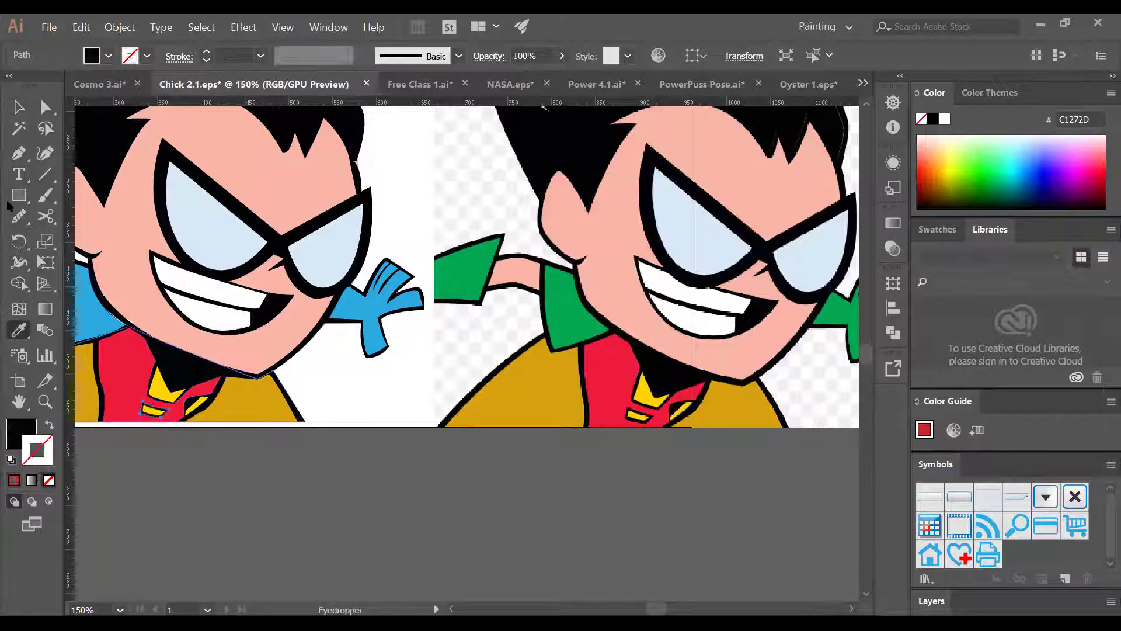
click(19, 106)
click(343, 404)
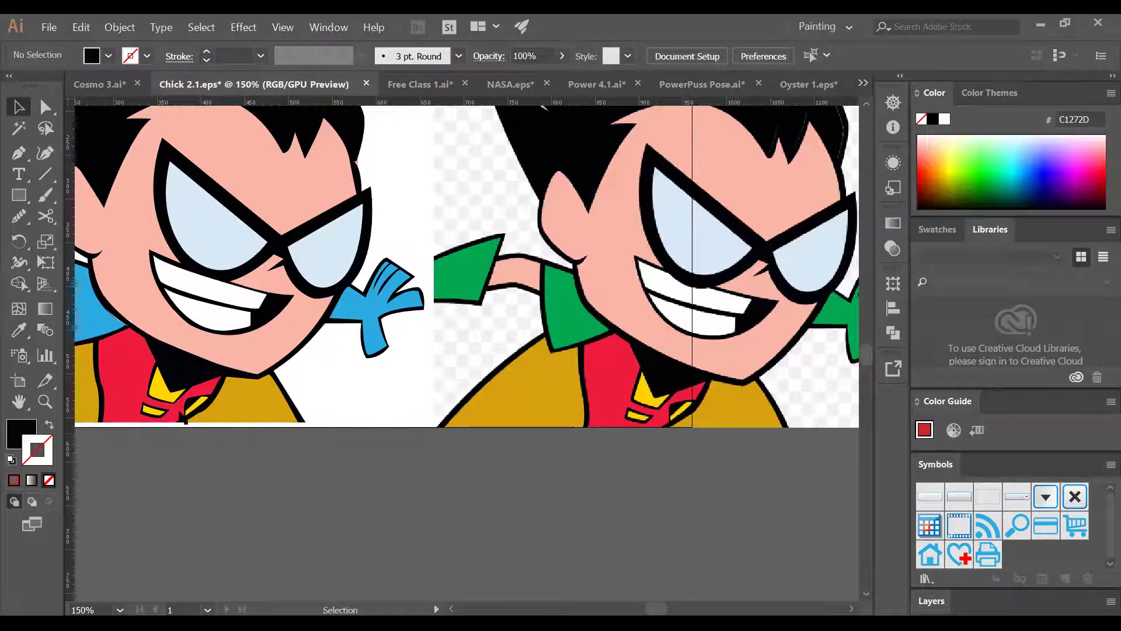
- Select the three red rectangles together with the ruler guides and delete them
key(z)
alt+click(320, 310)
alt+click(526, 309)
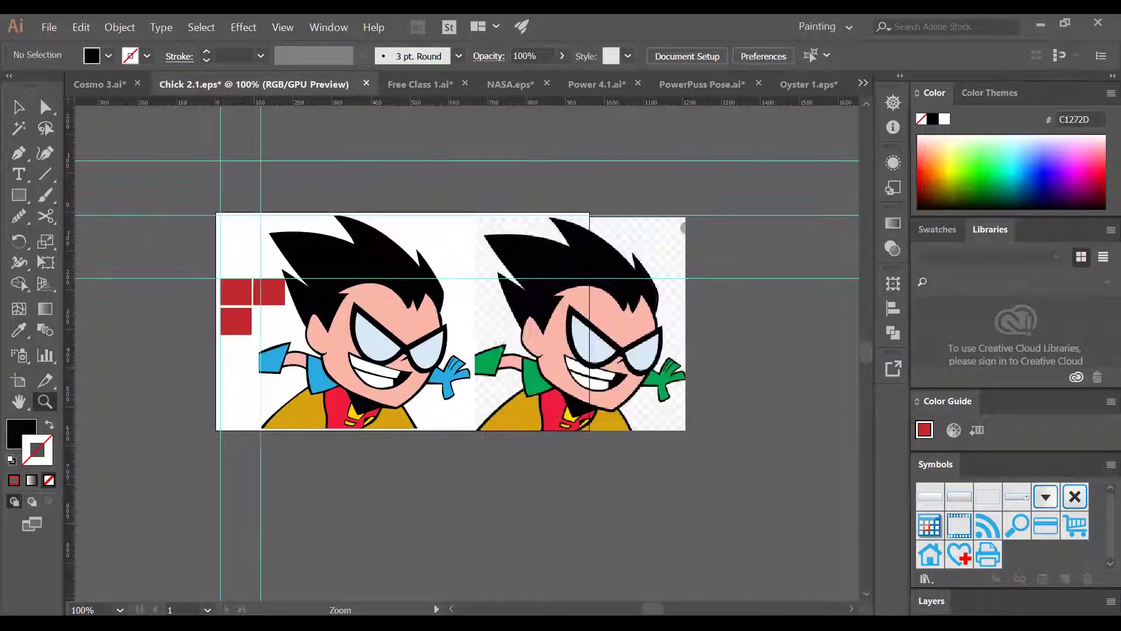
click(505, 347)
alt+click(454, 348)
alt+click(454, 348)
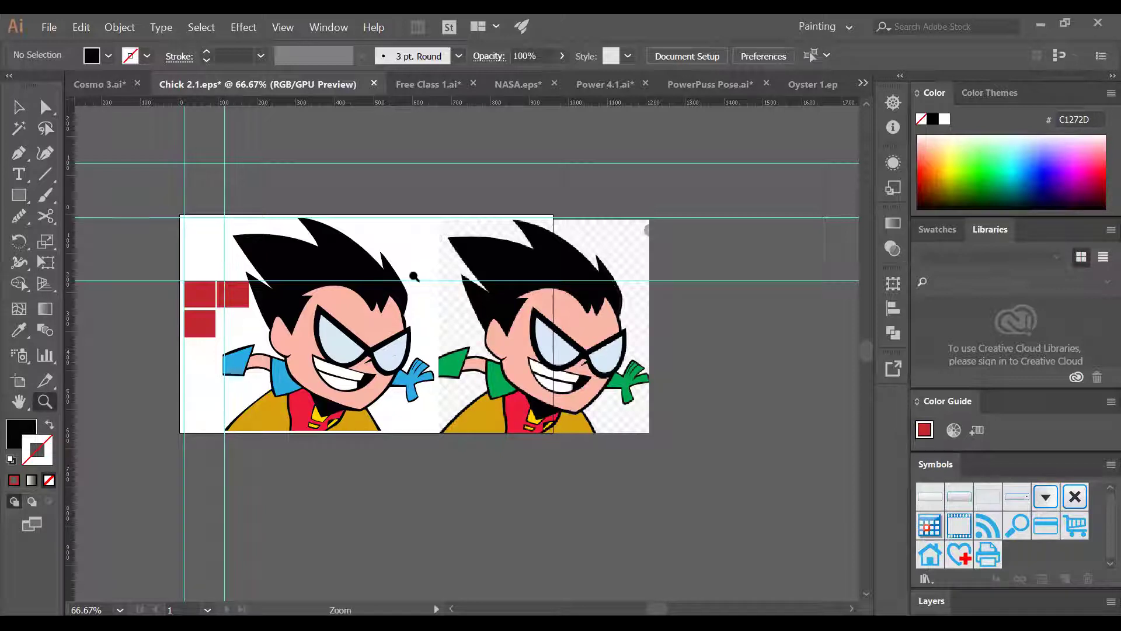
key(v)
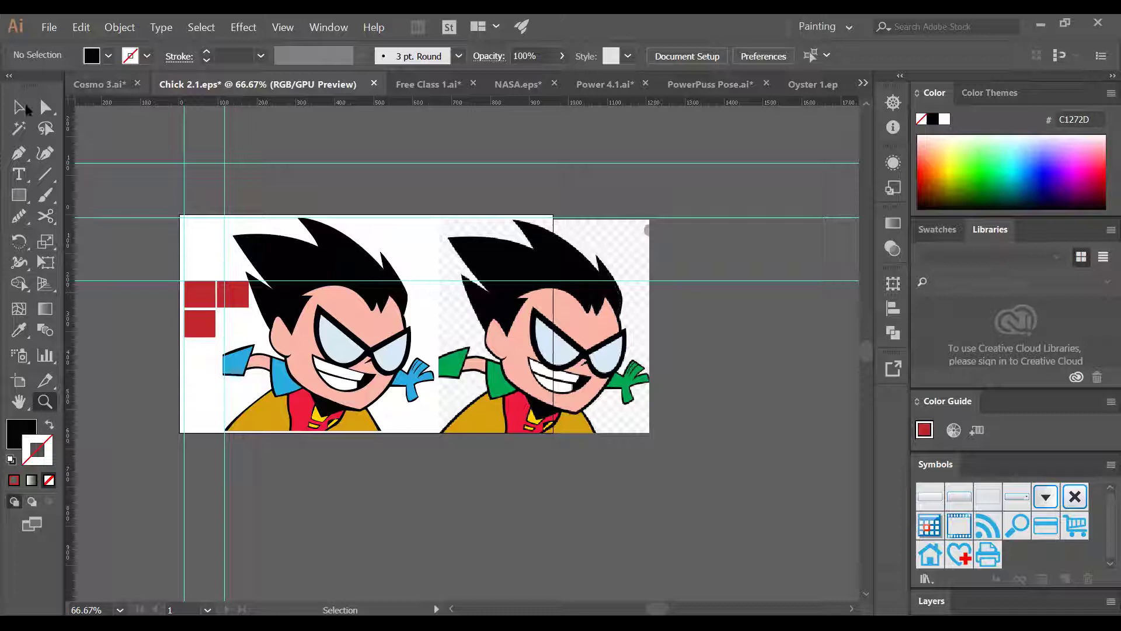
click(26, 108)
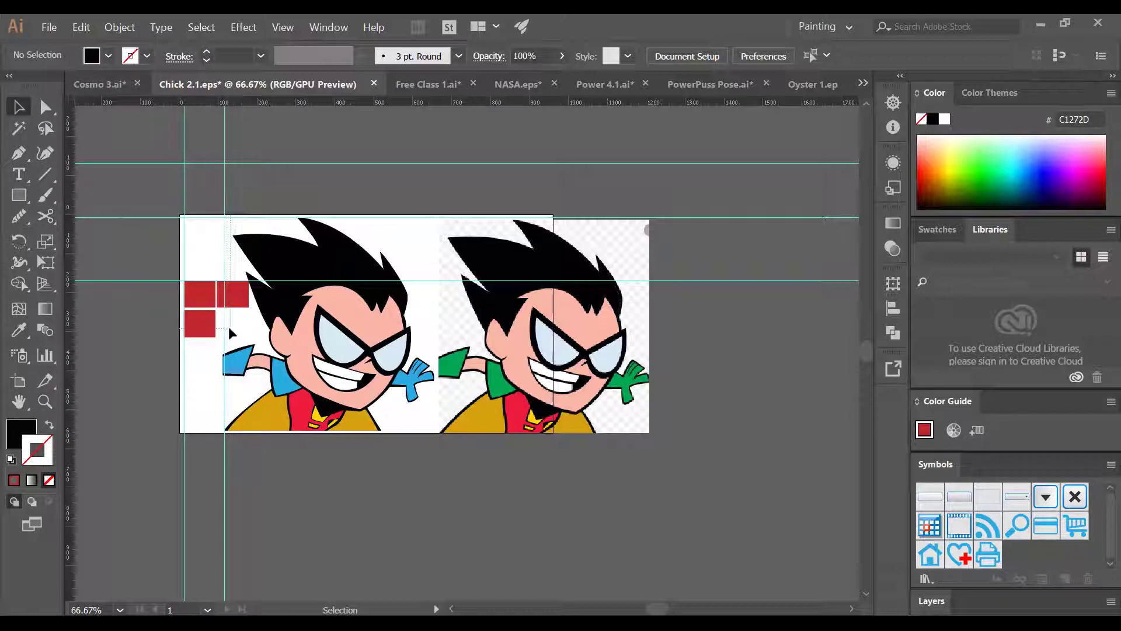
click(232, 333)
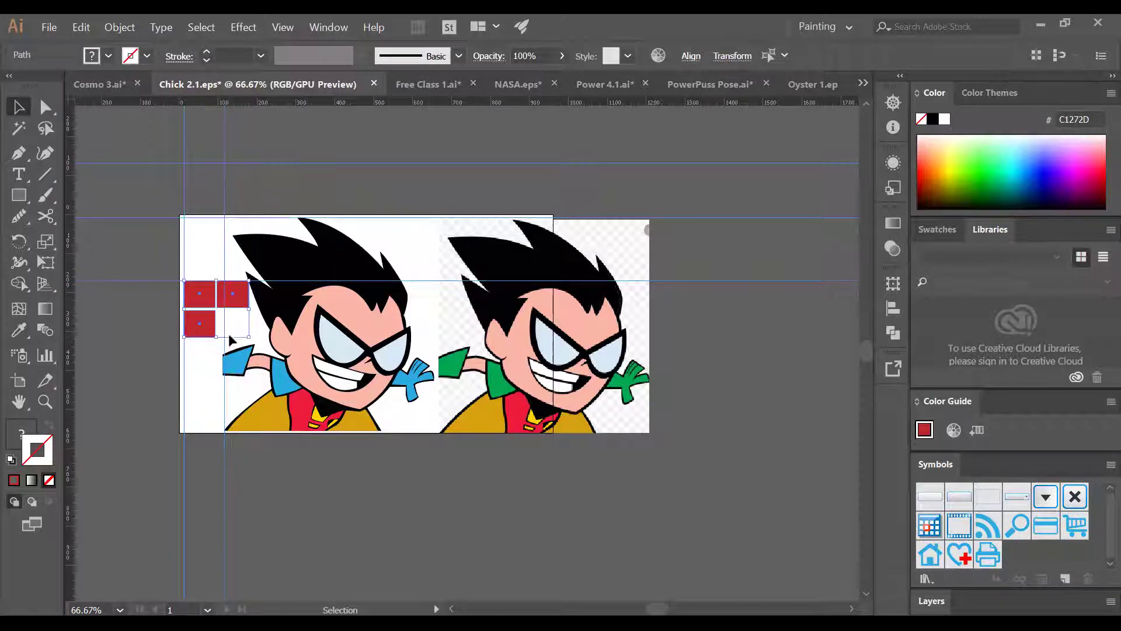
key(Delete)
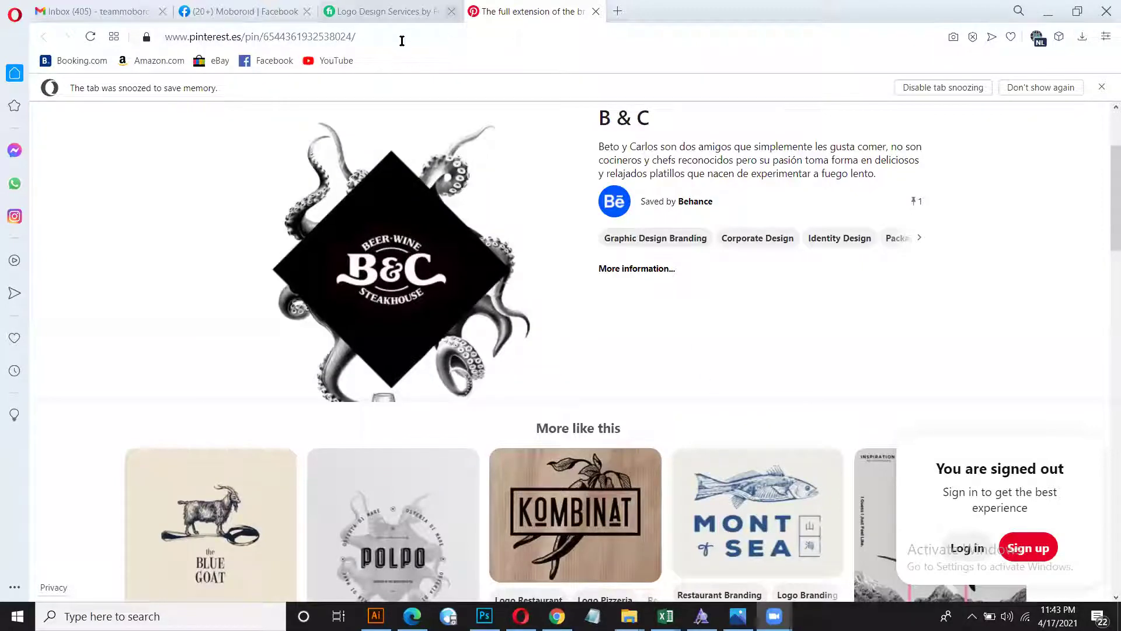
- Switch to the Fiverr page in the browser and open the Vector Tracing category of Graphics & Design
click(396, 22)
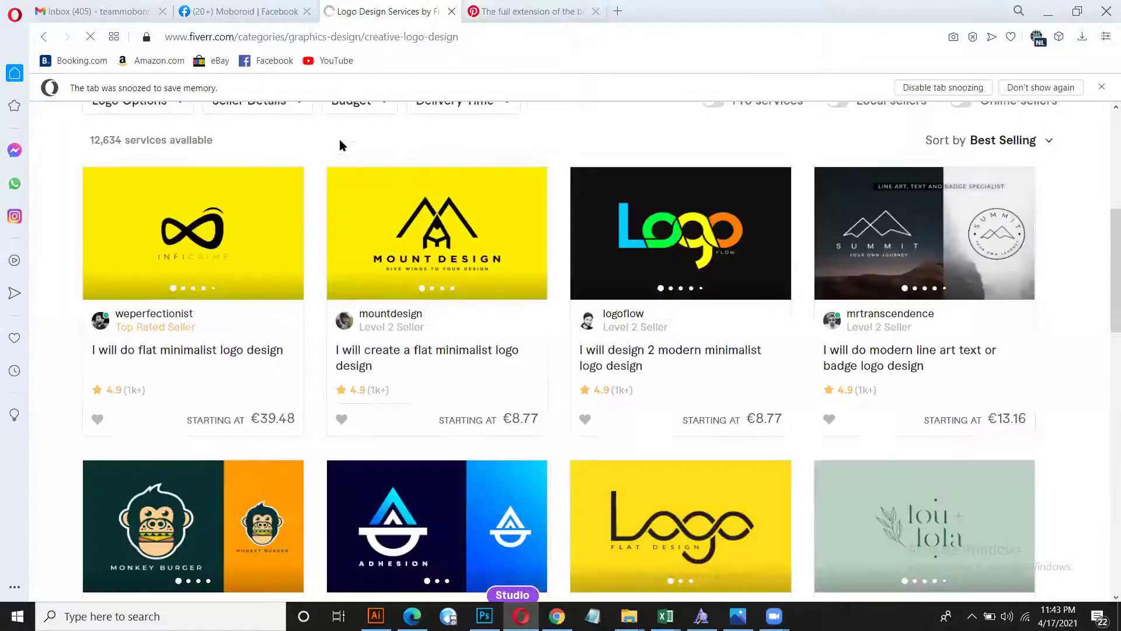
scroll(349, 173, up, 5)
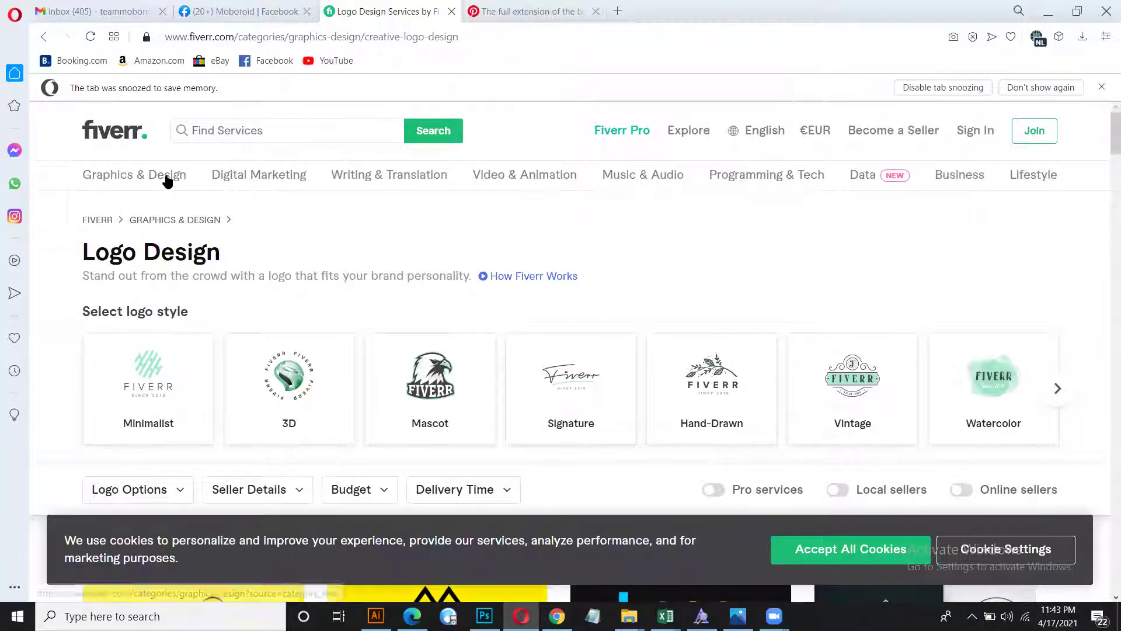
mouse_move(166, 181)
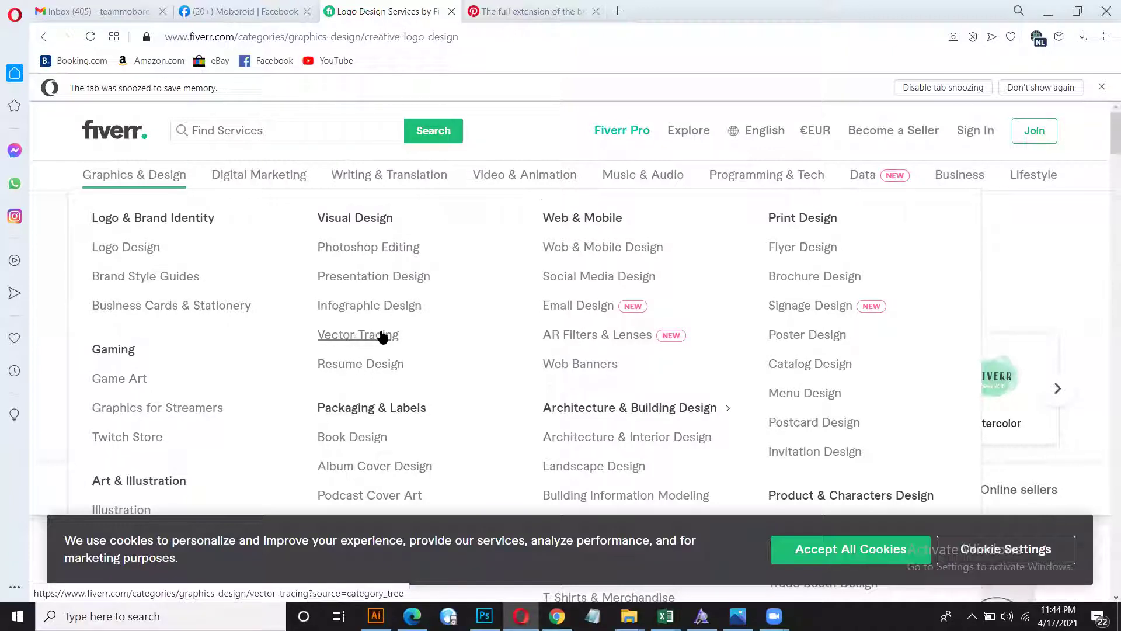
click(352, 339)
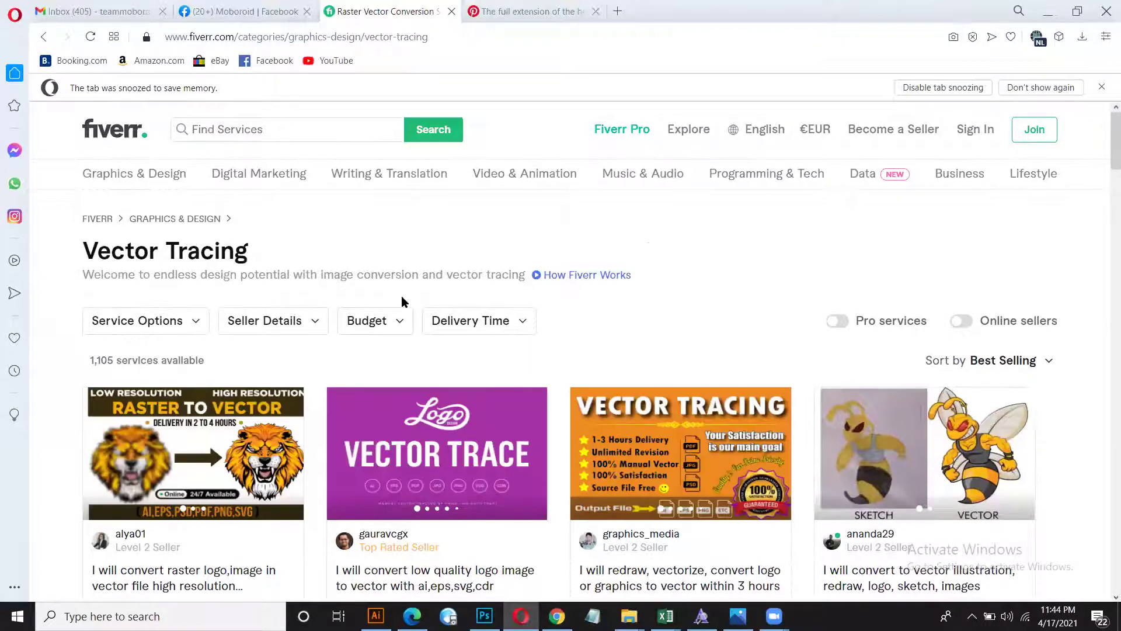
- Look through the Vector Tracing services and compare their sample images and starting prices
scroll(403, 295, down, 2)
scroll(407, 297, down, 1)
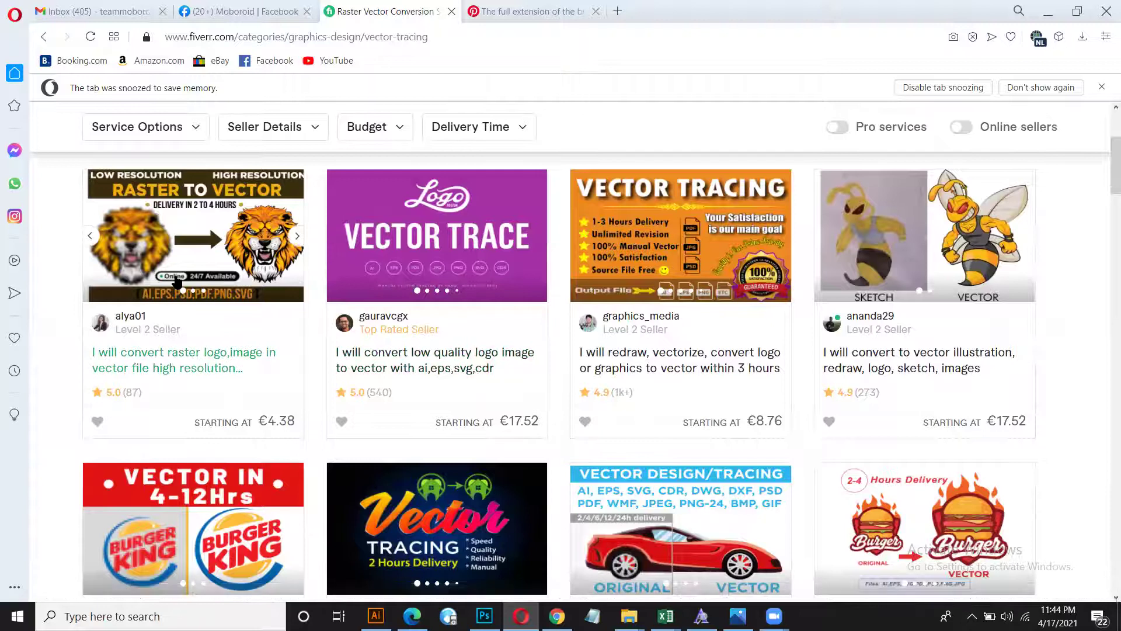
scroll(175, 280, up, 1)
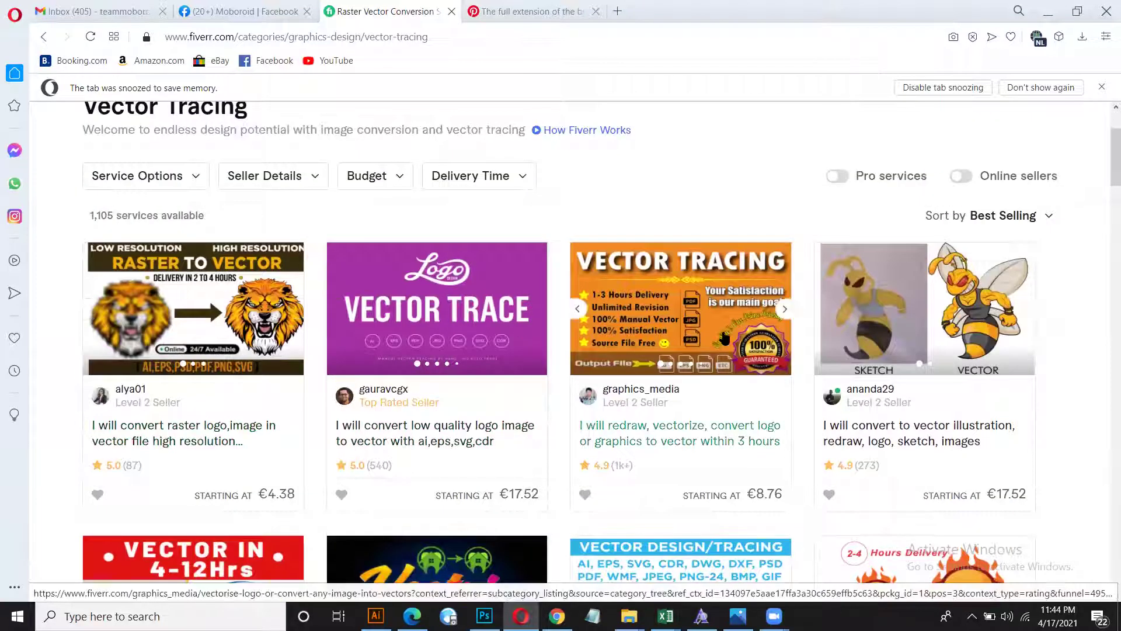
scroll(720, 320, down, 1)
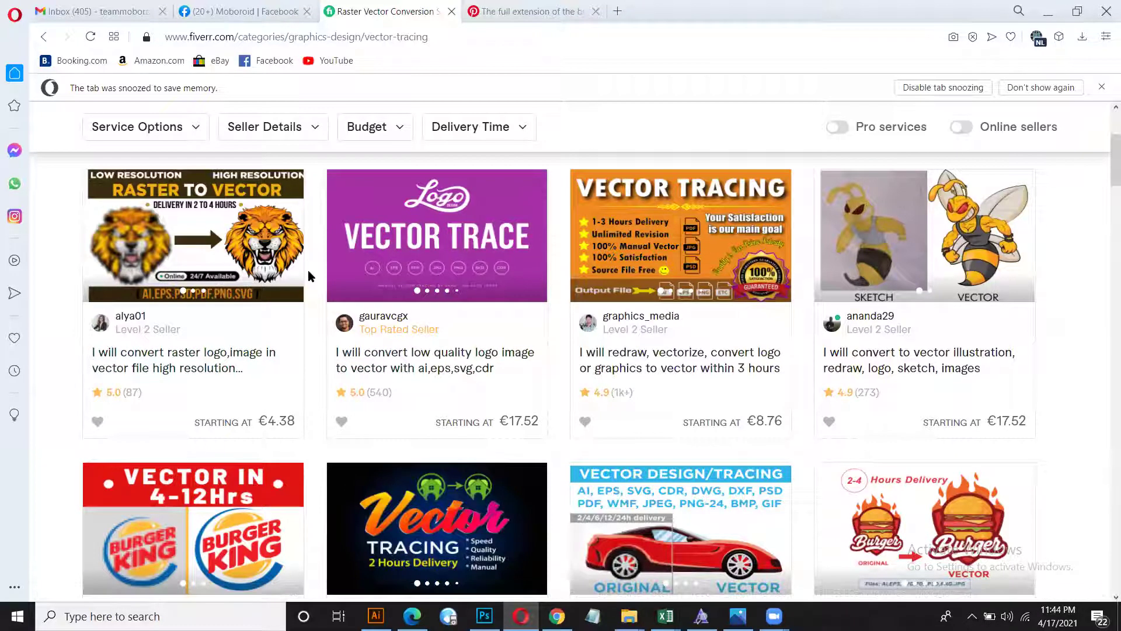
scroll(372, 248, down, 3)
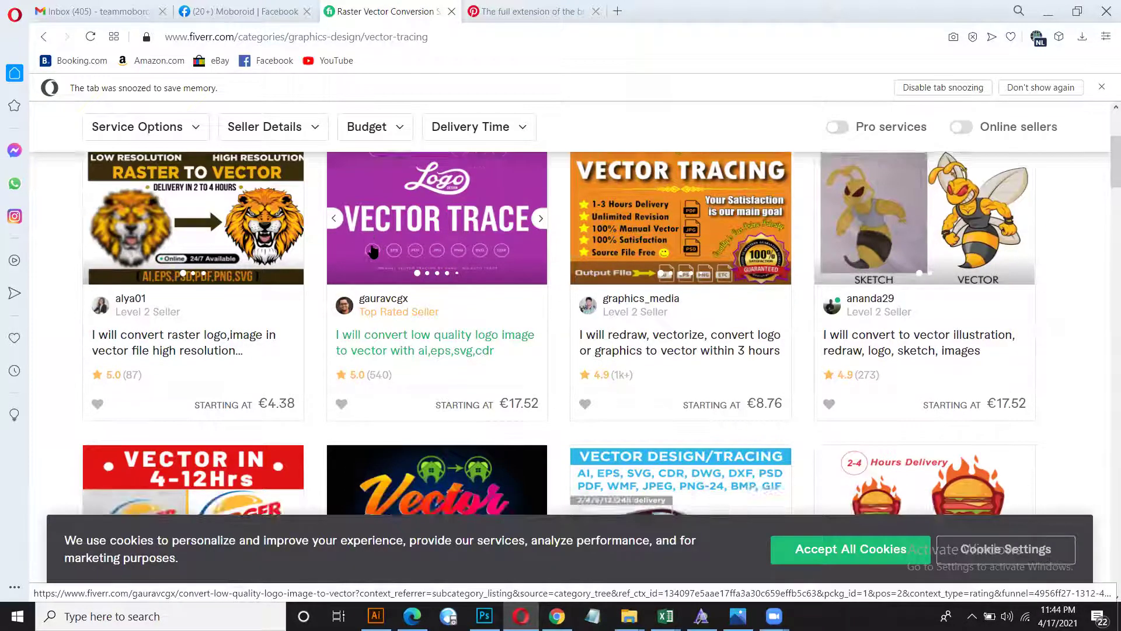
scroll(349, 247, up, 3)
scroll(251, 245, down, 3)
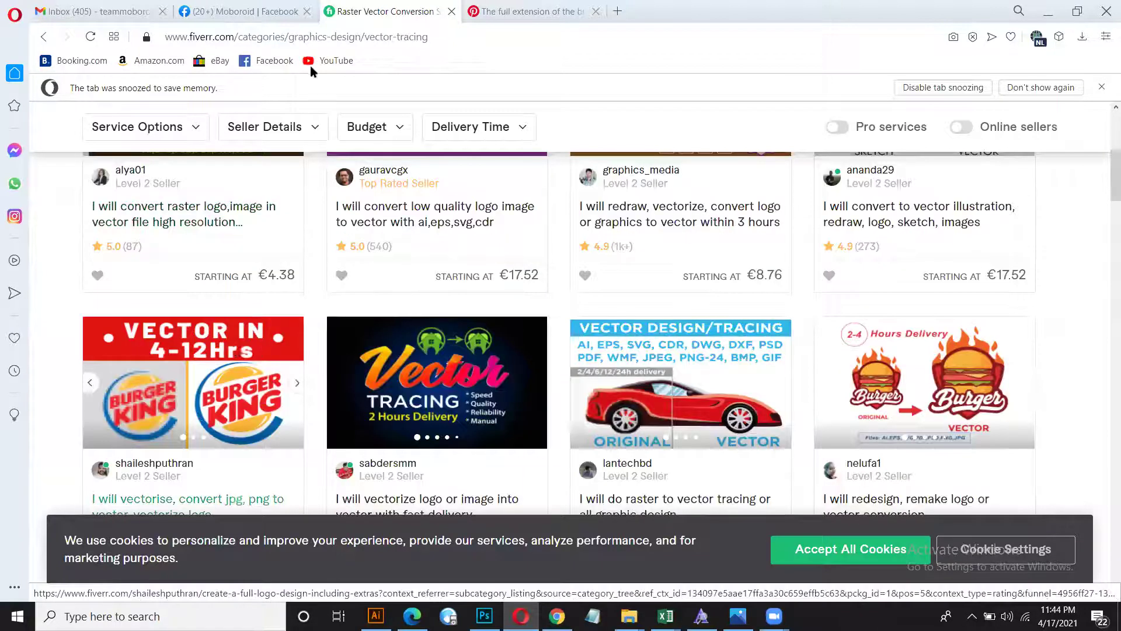
- Open the Burger King vectorizing, raster logo conversion and Starbucks image-to-vector services in separate new tabs
right_click(235, 345)
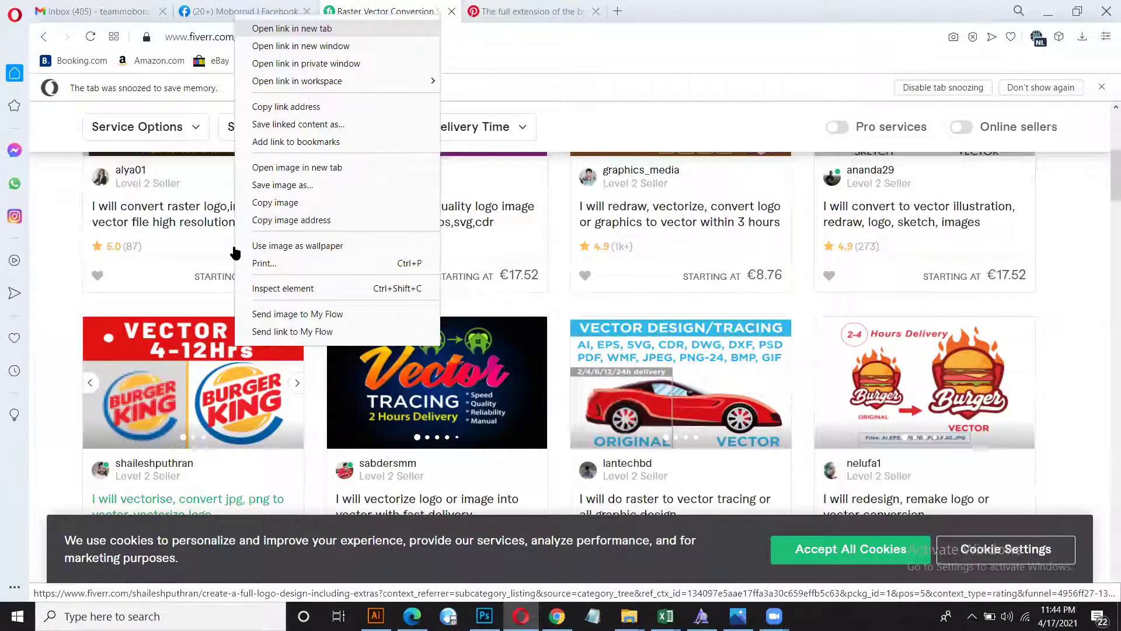
key(Return)
scroll(252, 257, up, 3)
middle_click(710, 278)
scroll(708, 279, down, 9)
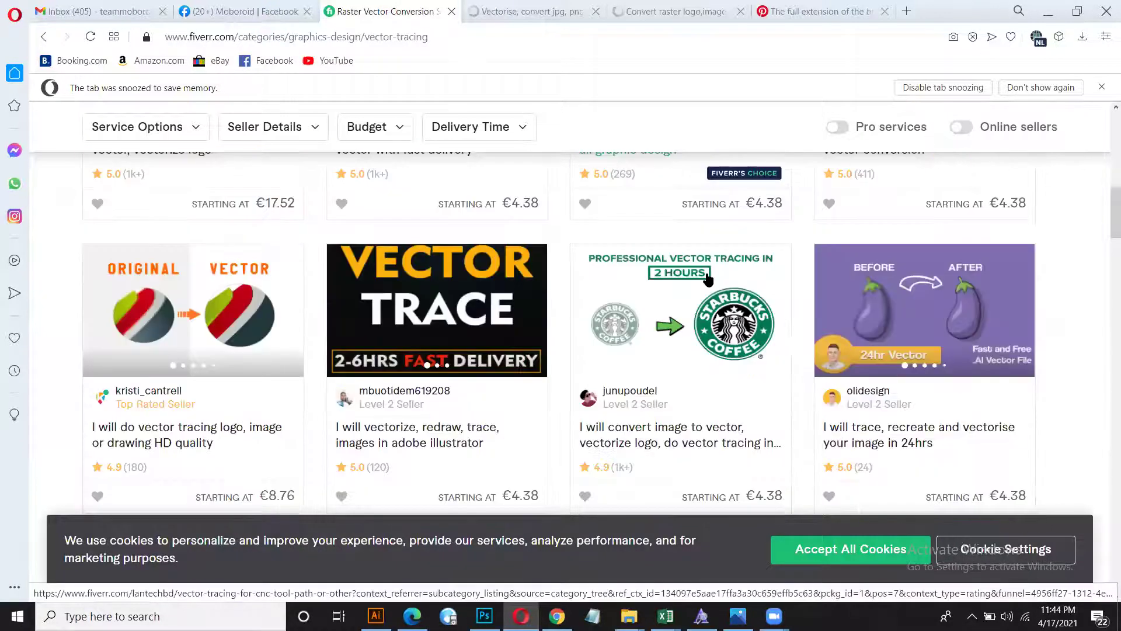
right_click(666, 290)
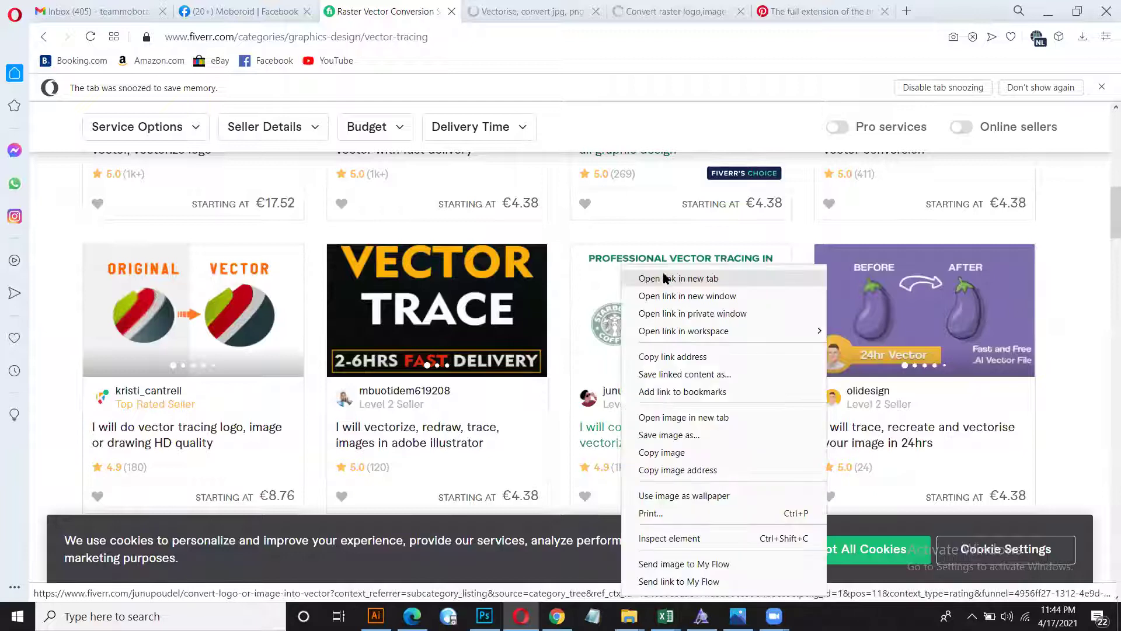
key(Return)
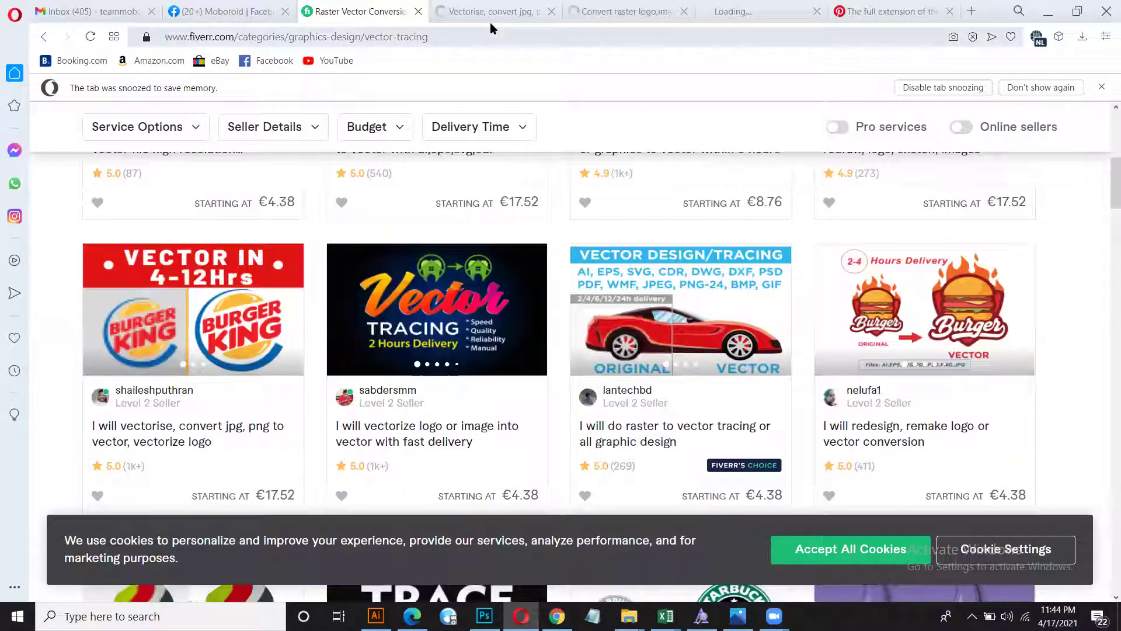
- View the Burger King vectorizing service and examine its sample gallery and Basic package
click(490, 22)
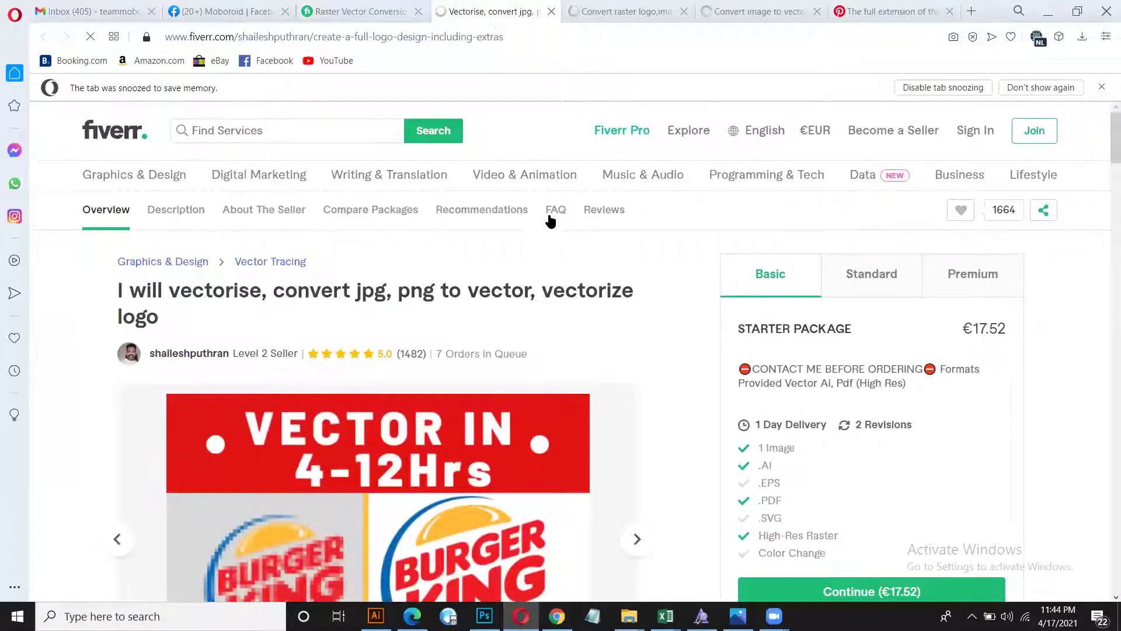
scroll(556, 224, down, 2)
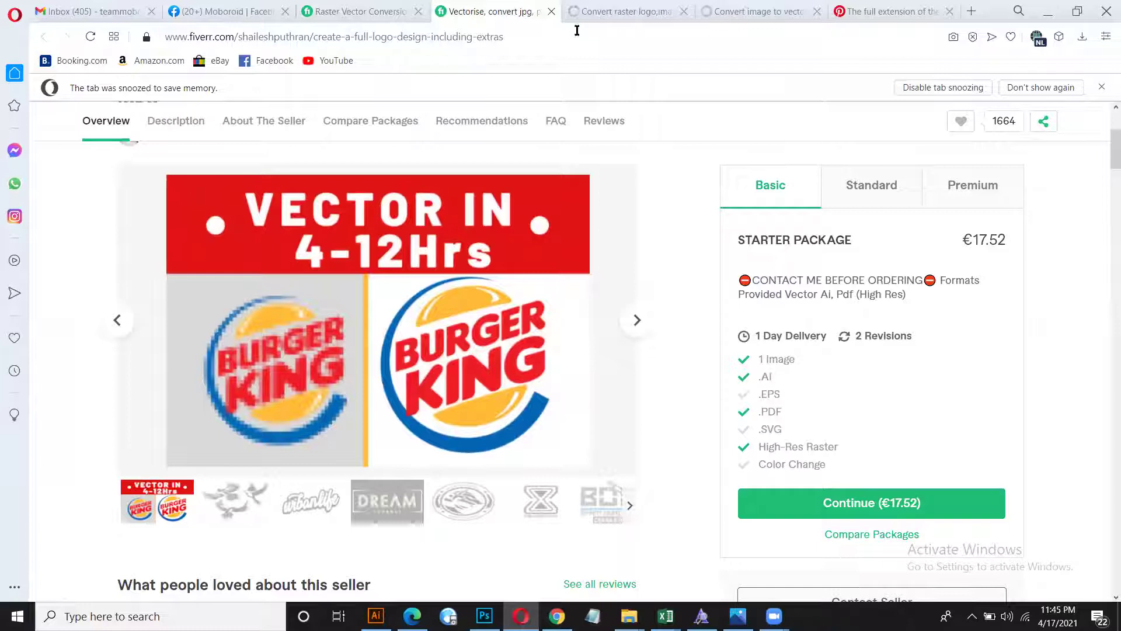
scroll(367, 301, down, 3)
scroll(370, 296, up, 6)
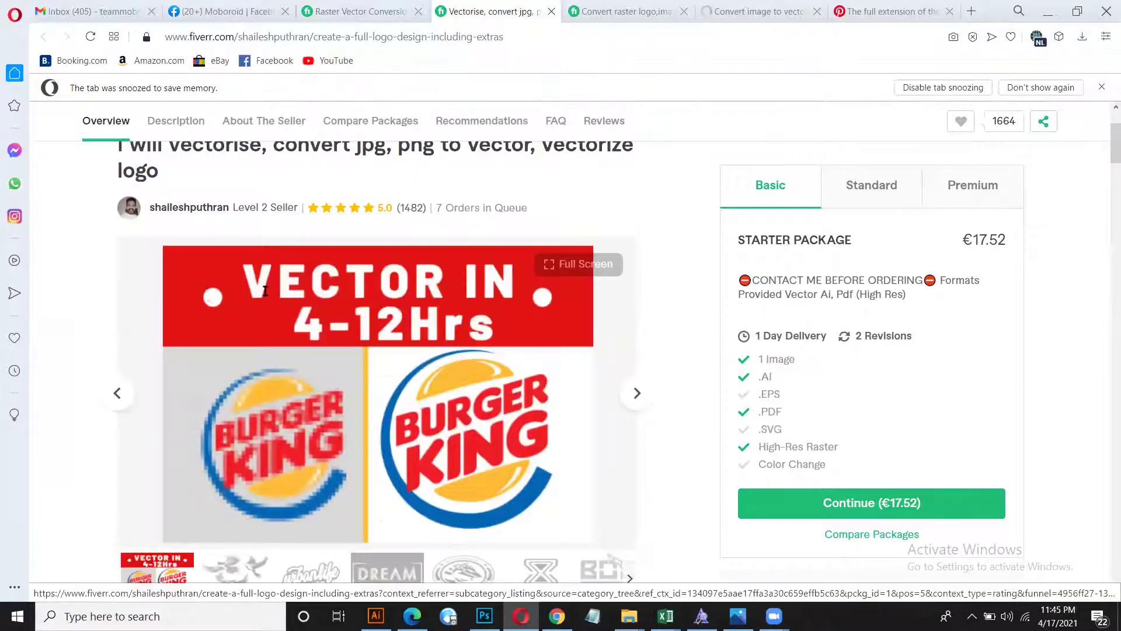
- Read the service title, highlighting "convert jpg", "png", "to vector" and the whole title, and review the before-and-after logo sample
drag(170, 290, 389, 285)
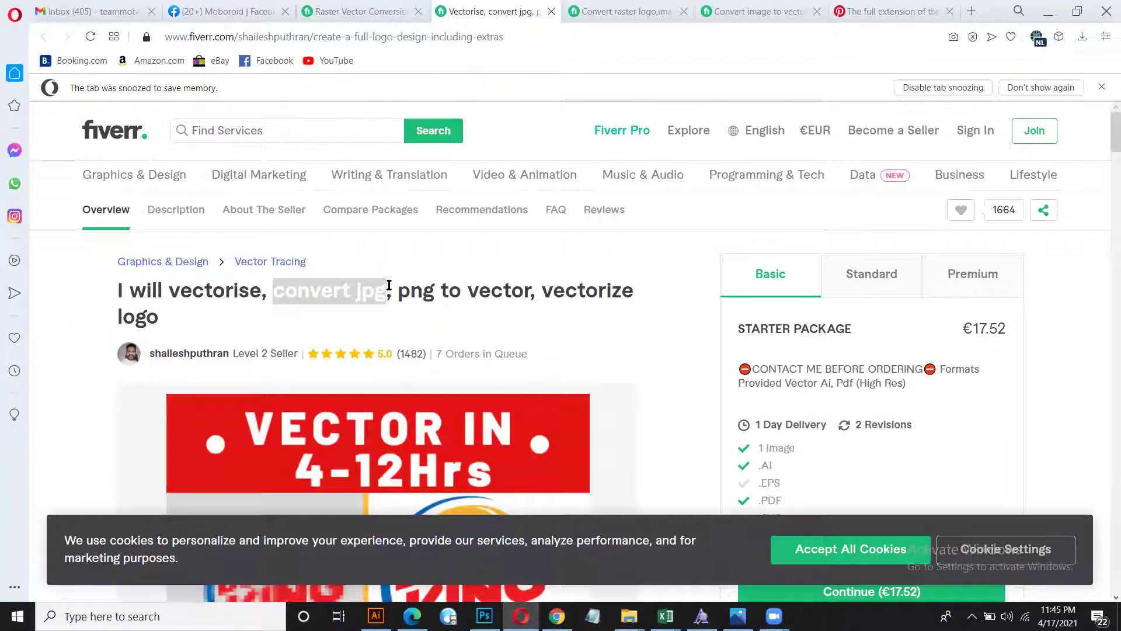
click(389, 285)
drag(396, 286, 438, 289)
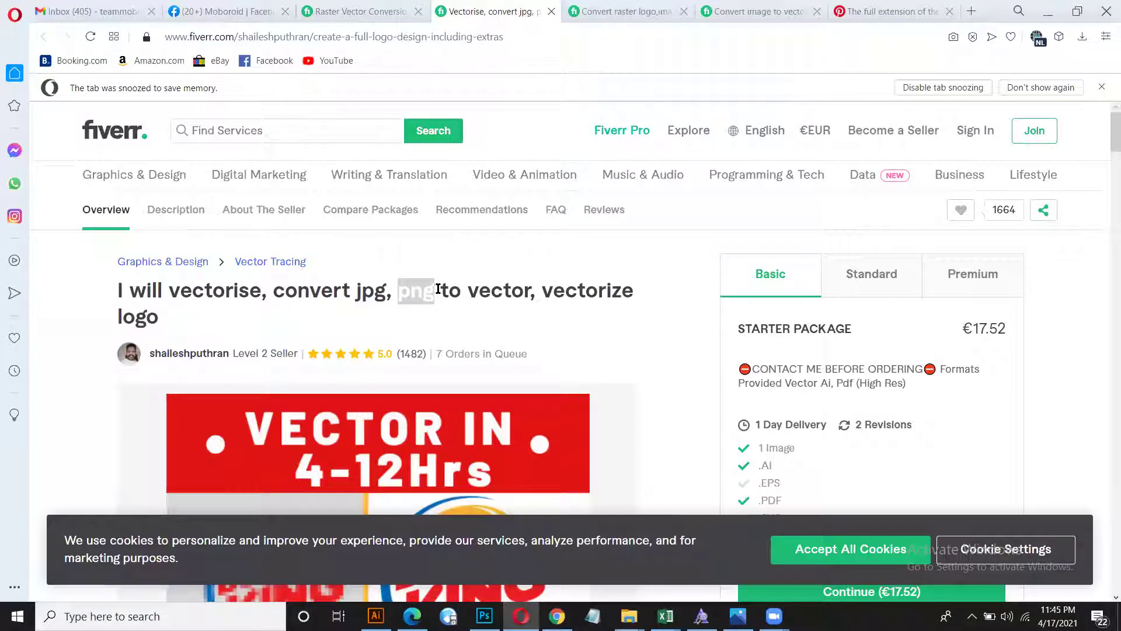
drag(439, 288, 531, 286)
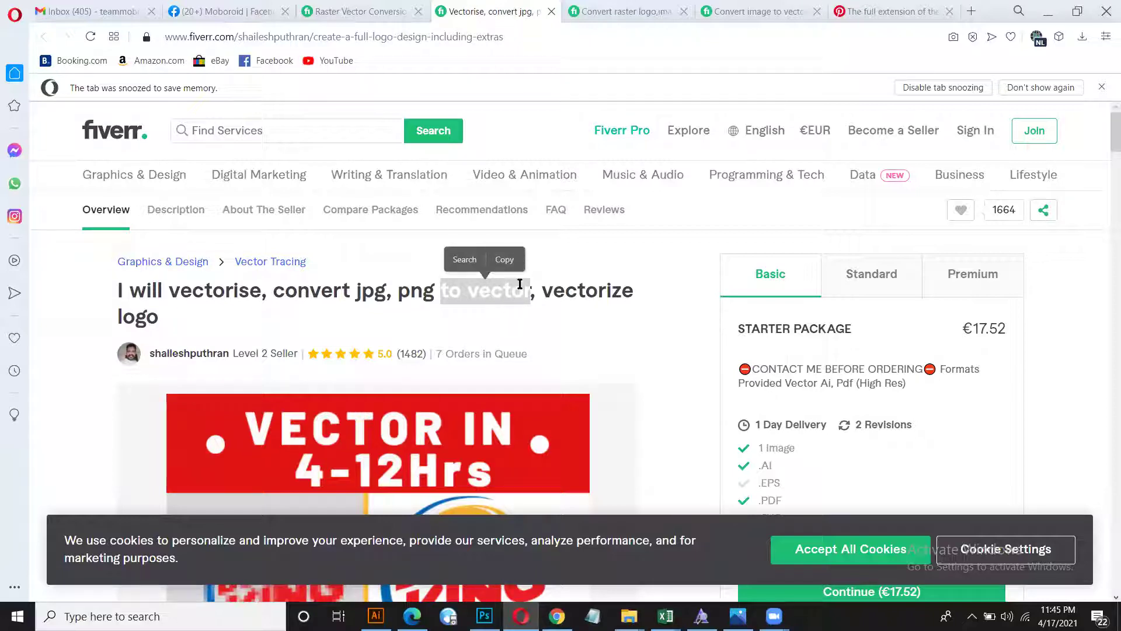
click(583, 298)
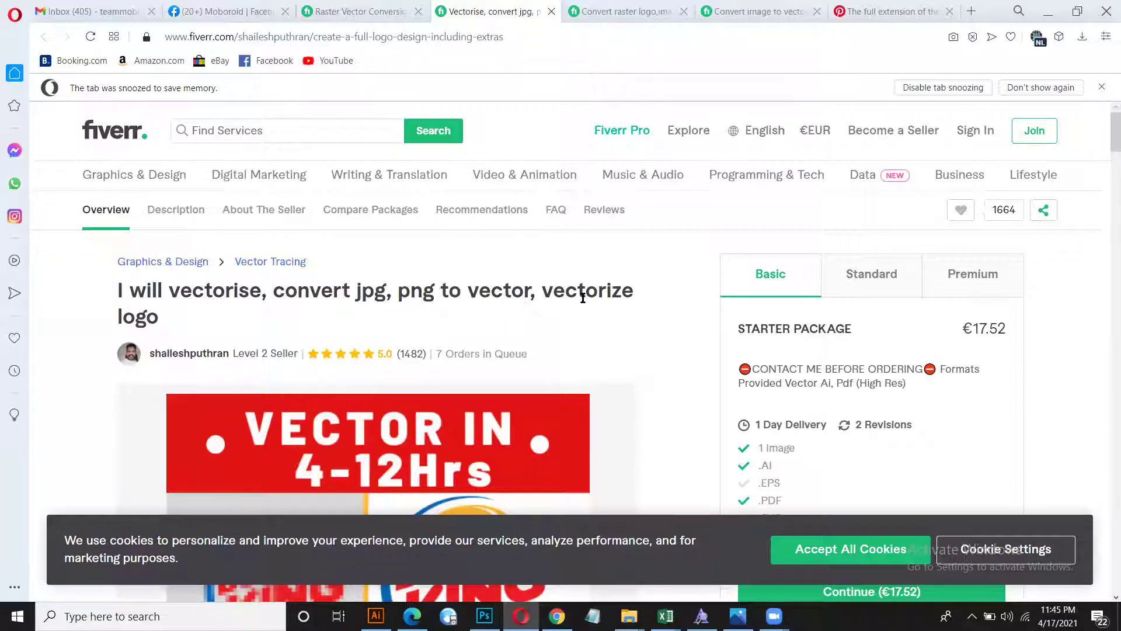
scroll(622, 283, down, 1)
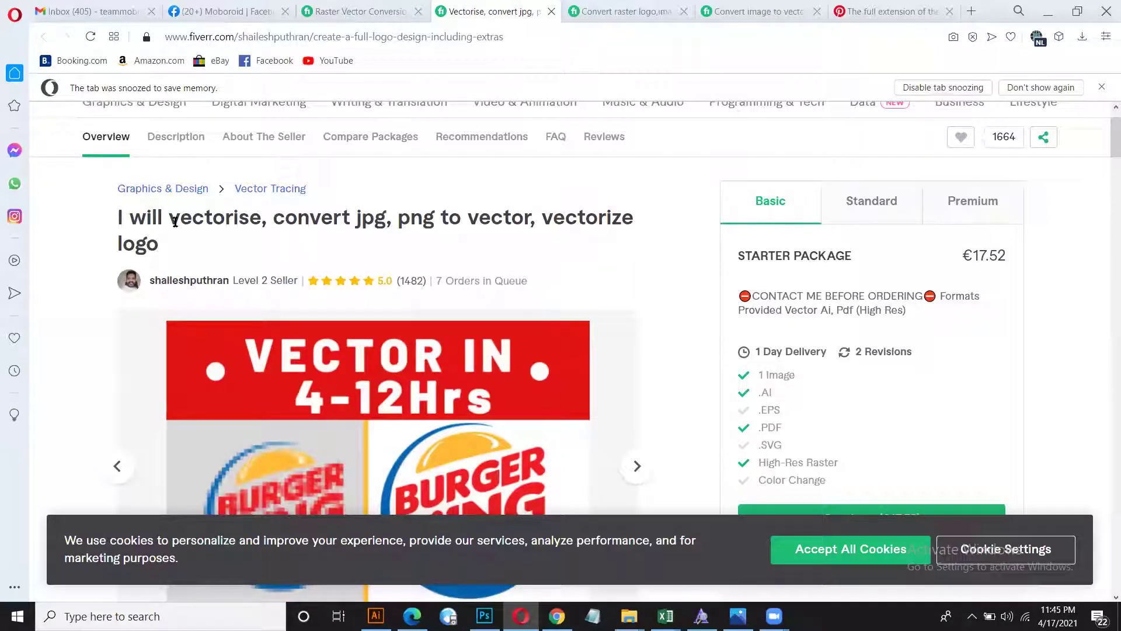
drag(139, 216, 111, 224)
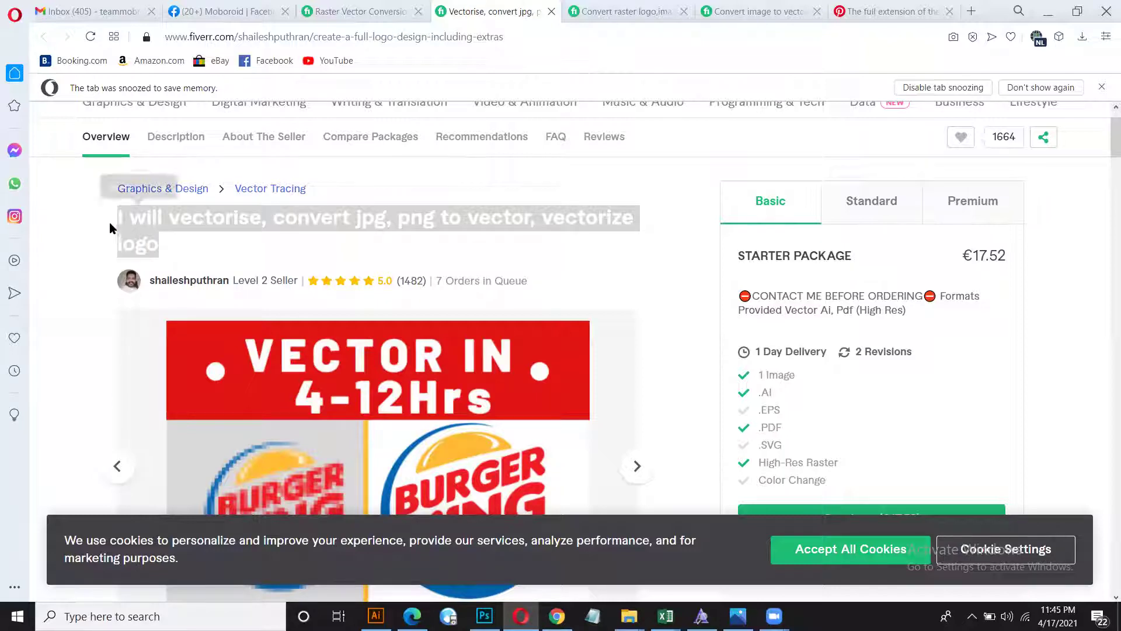
click(82, 257)
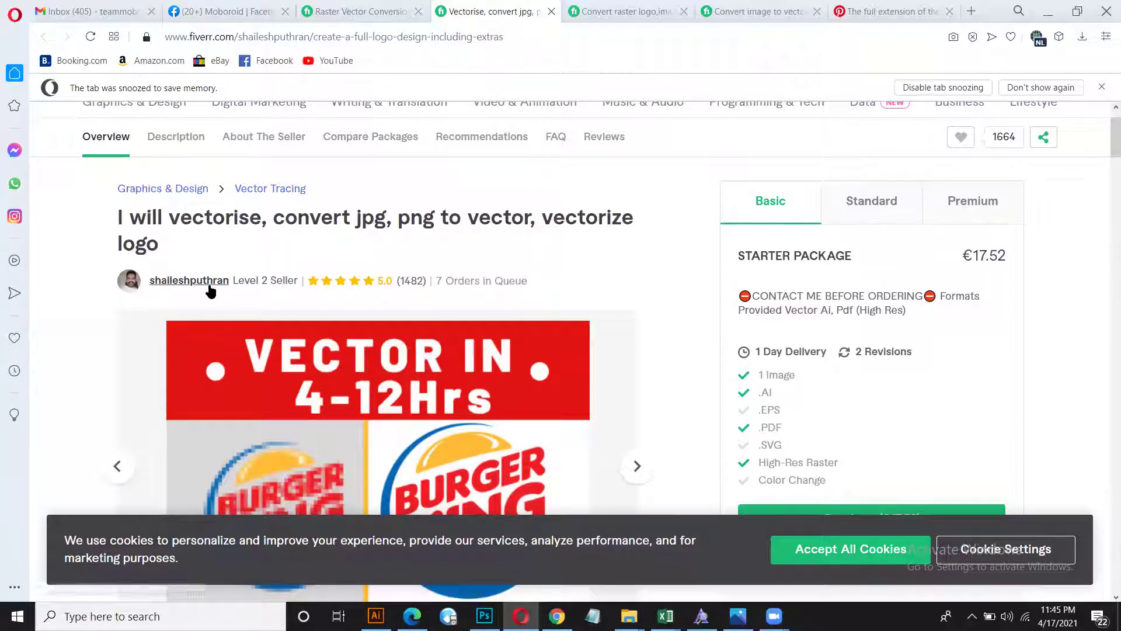
scroll(276, 260, down, 4)
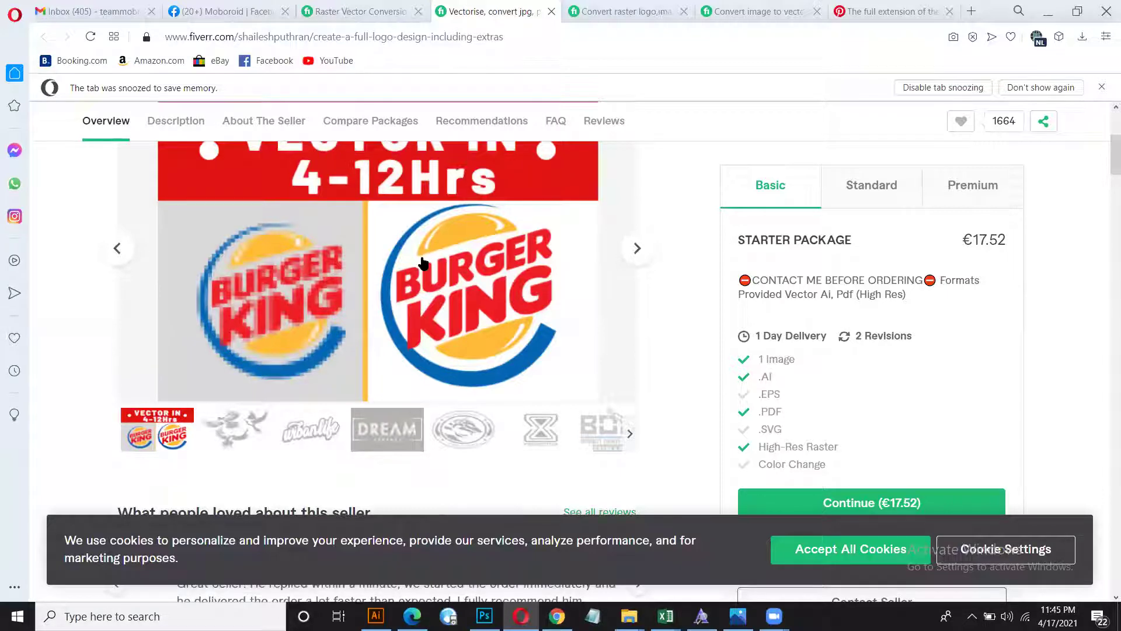
- View the raster logo conversion service and examine its low-to-high-resolution lion sample and Basic package
scroll(427, 260, up, 3)
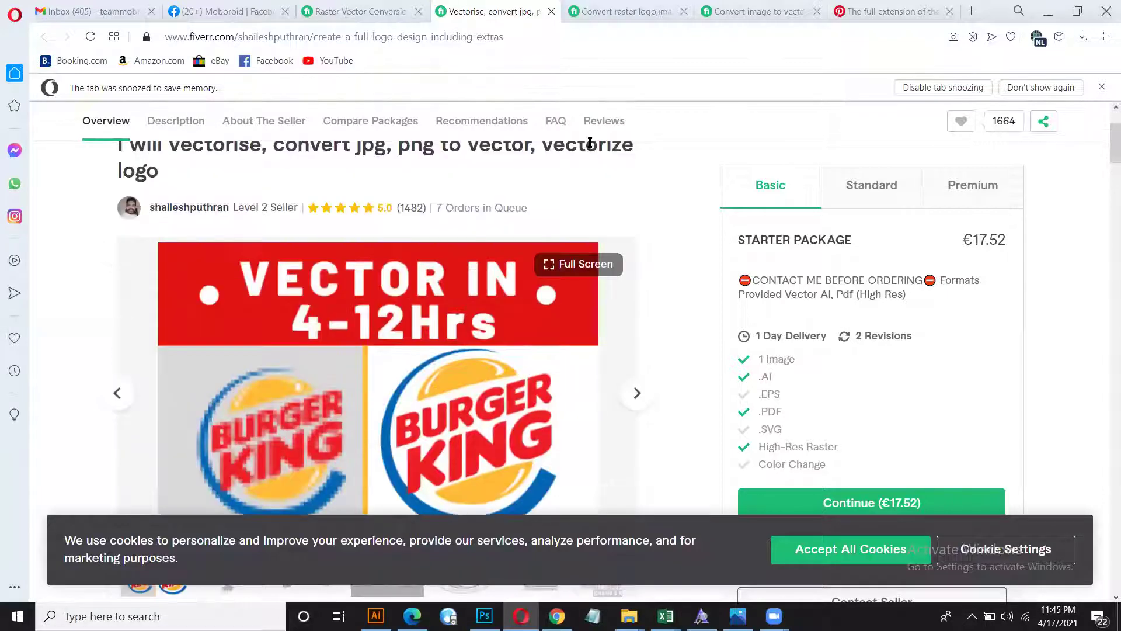
click(584, 12)
scroll(586, 185, down, 3)
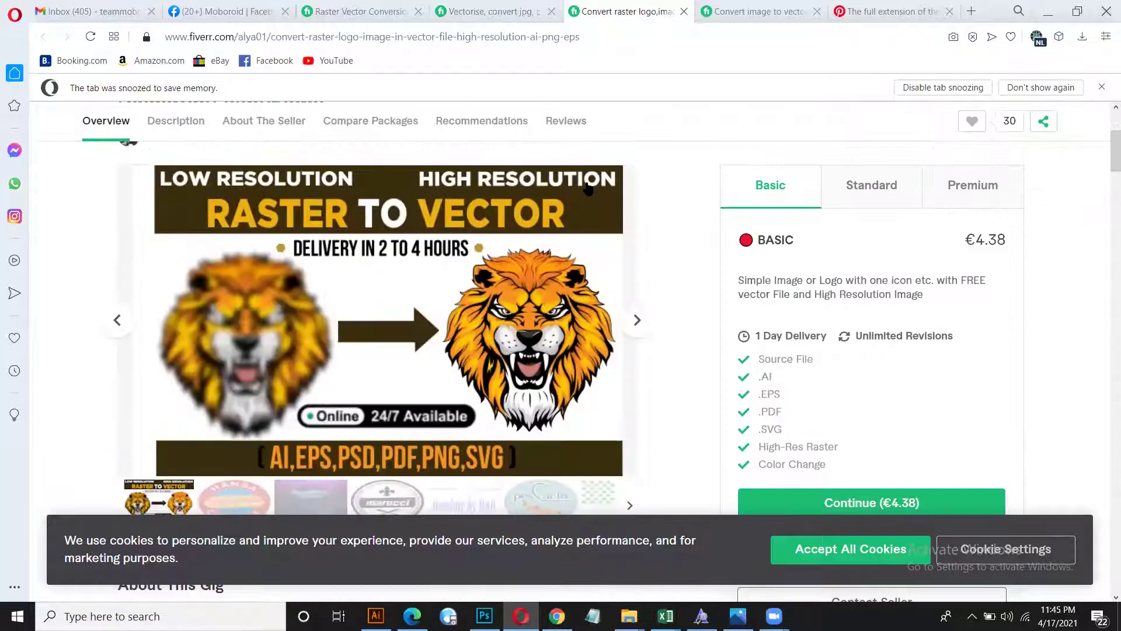
scroll(588, 188, down, 1)
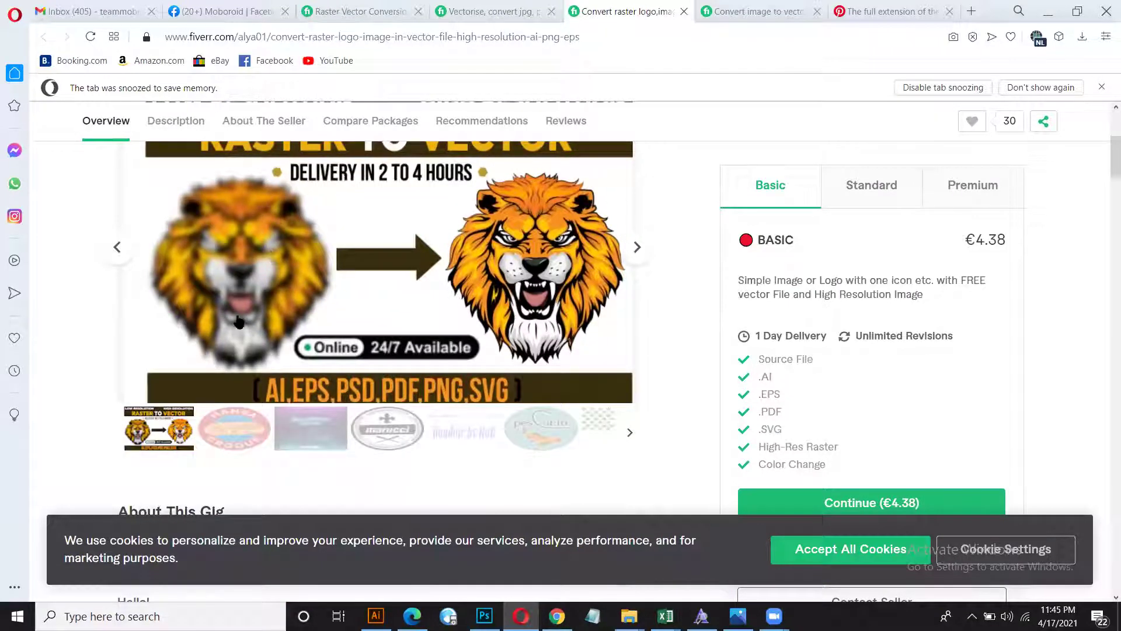
scroll(238, 321, up, 1)
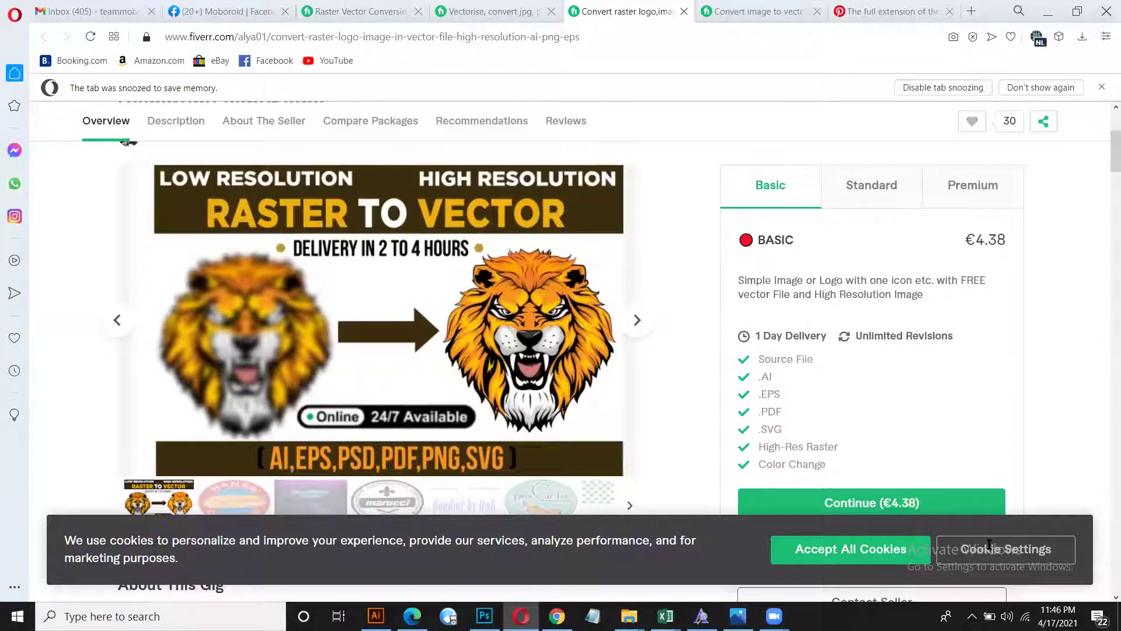
- Switch to Illustrator and start saving the Chick 2.1 document under the file name "Moboroid class 4"
key(alt+Tab)
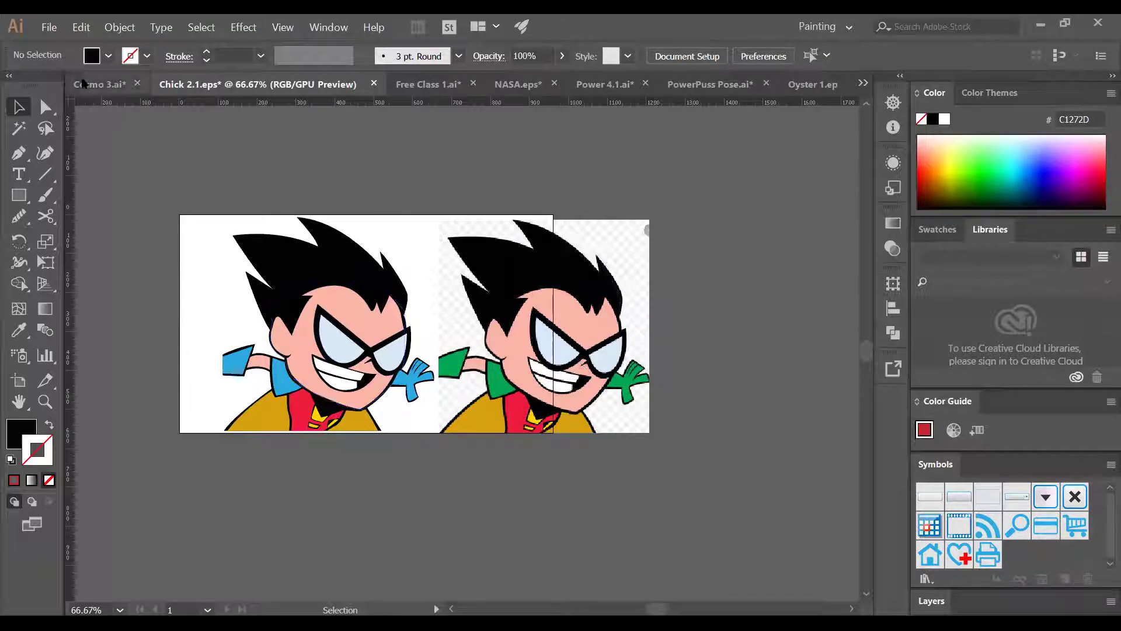
click(49, 30)
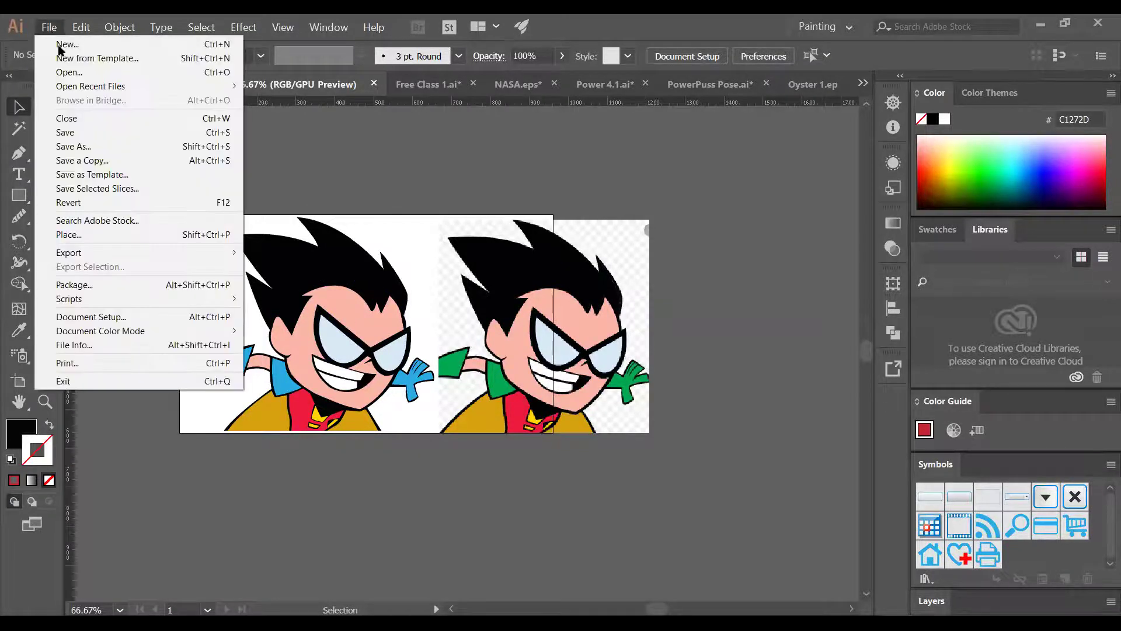
click(76, 147)
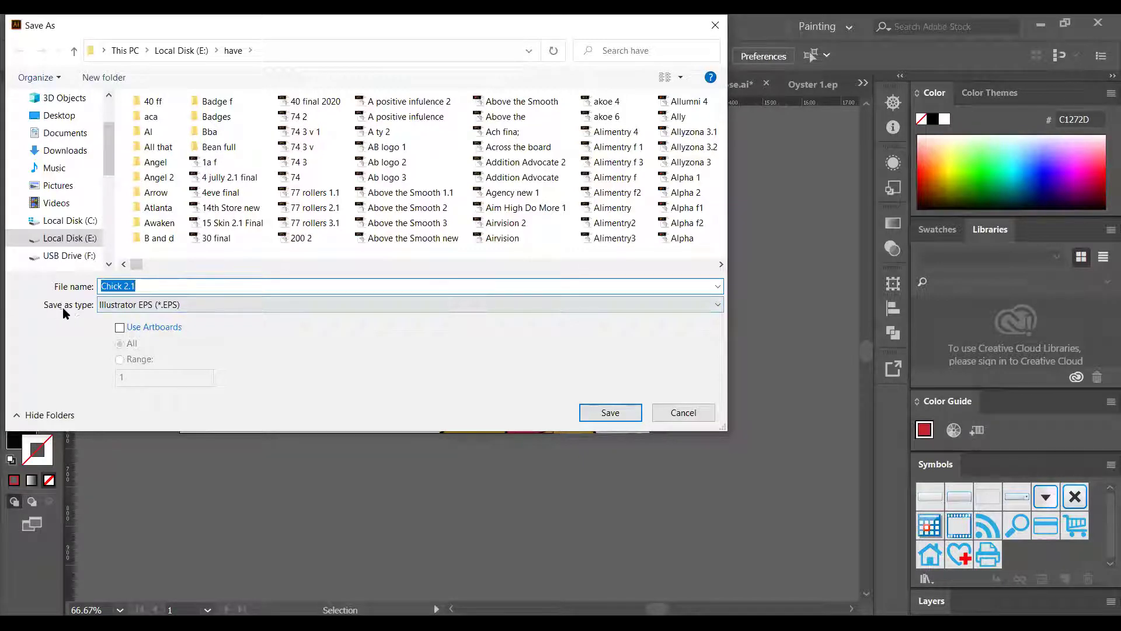
click(141, 285)
drag(130, 284, 94, 284)
text(Mob)
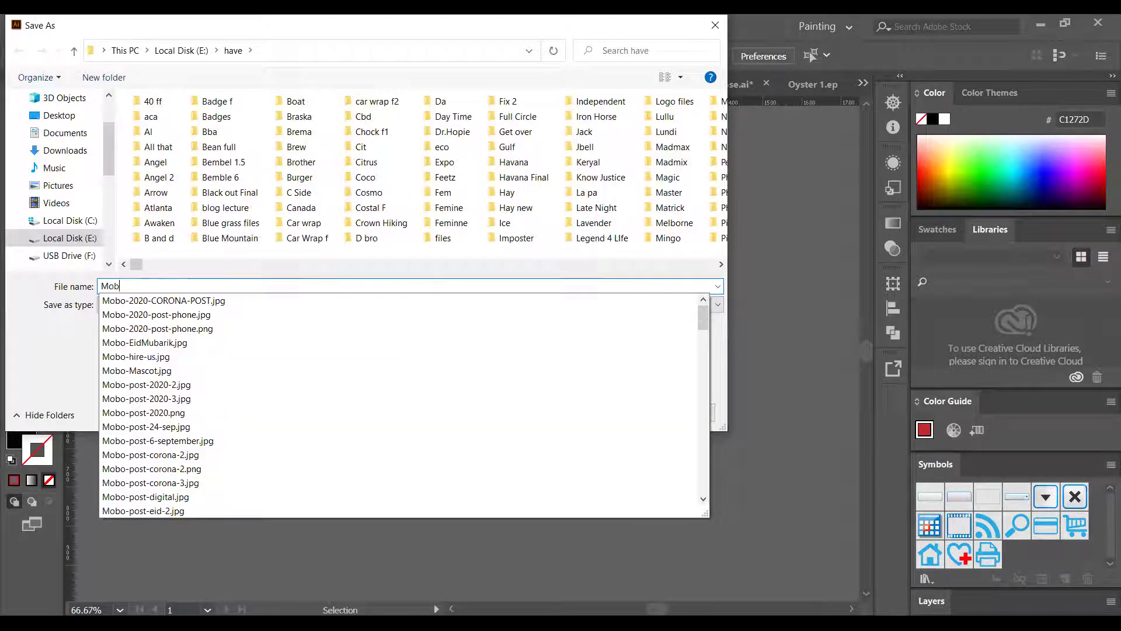
text(oroid )
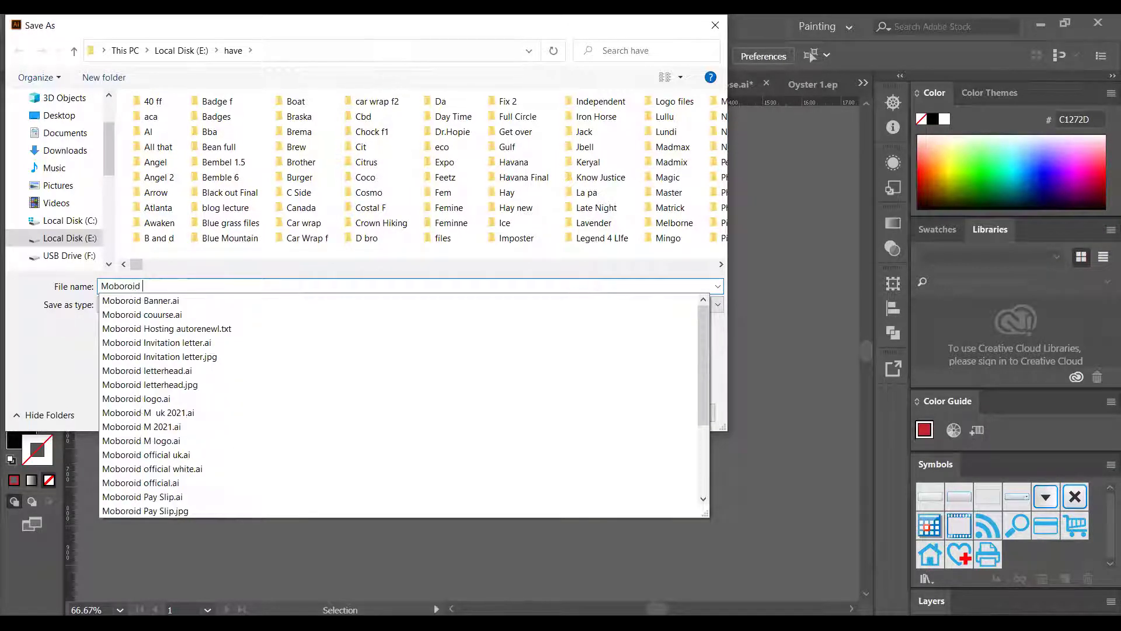
text(class)
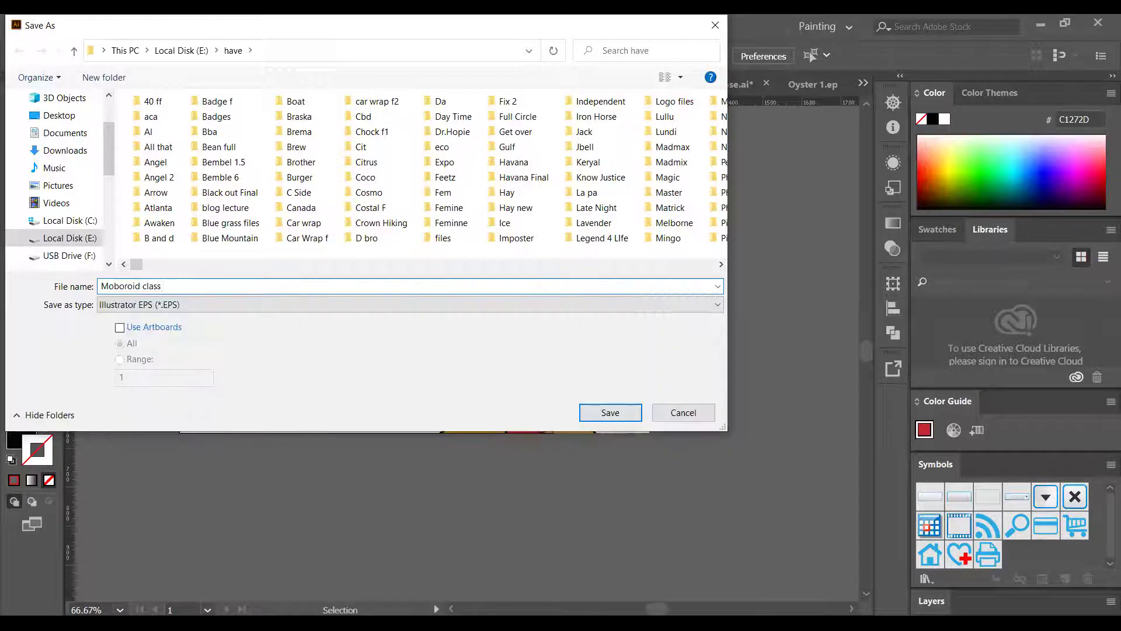
- Choose the Adobe Illustrator (*.AI) file type and save the document with the default Illustrator CC options
click(132, 305)
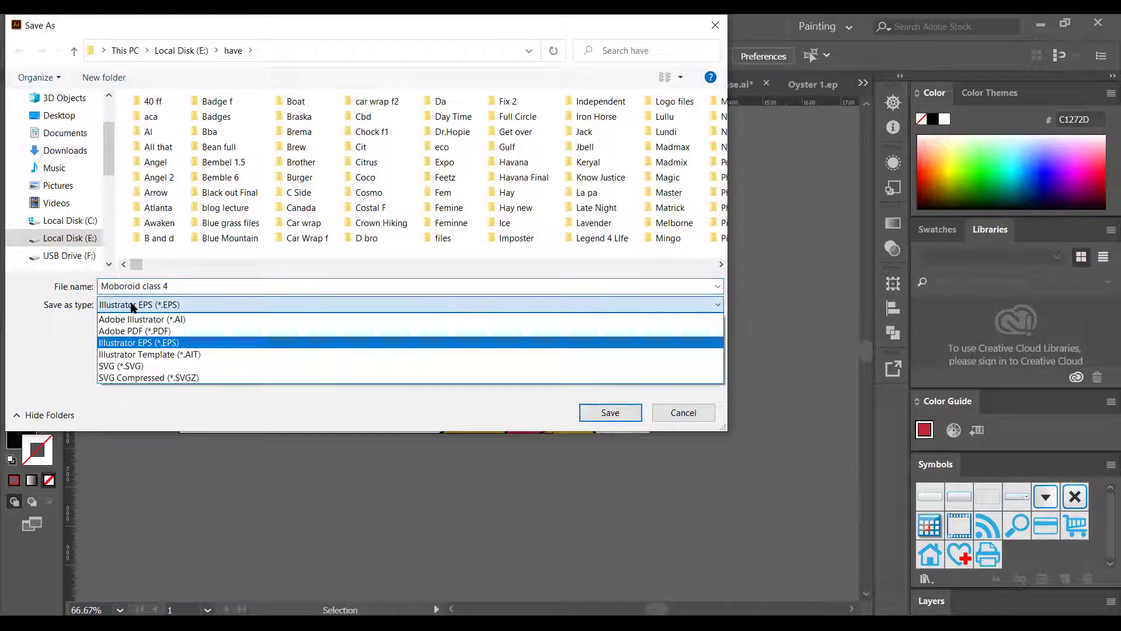
click(181, 325)
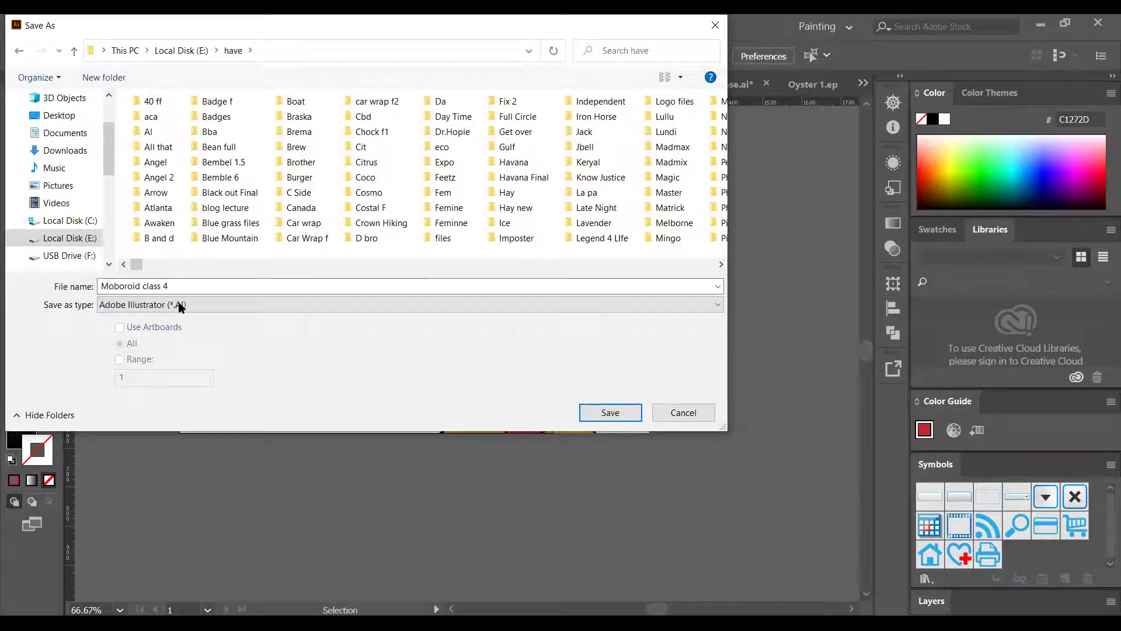
click(610, 413)
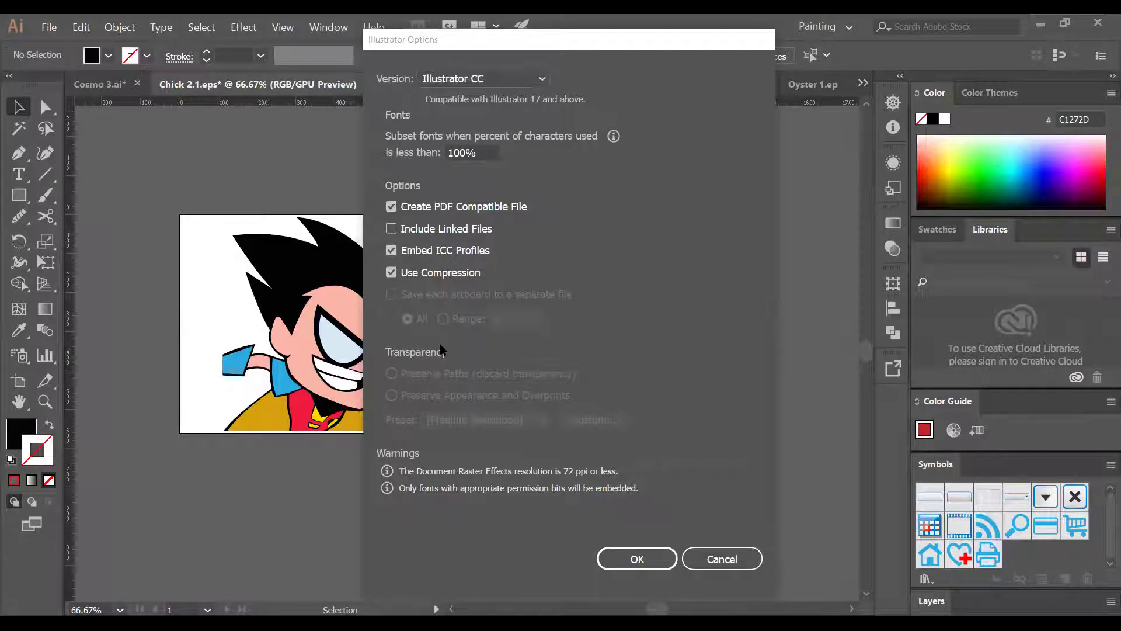
key(Return)
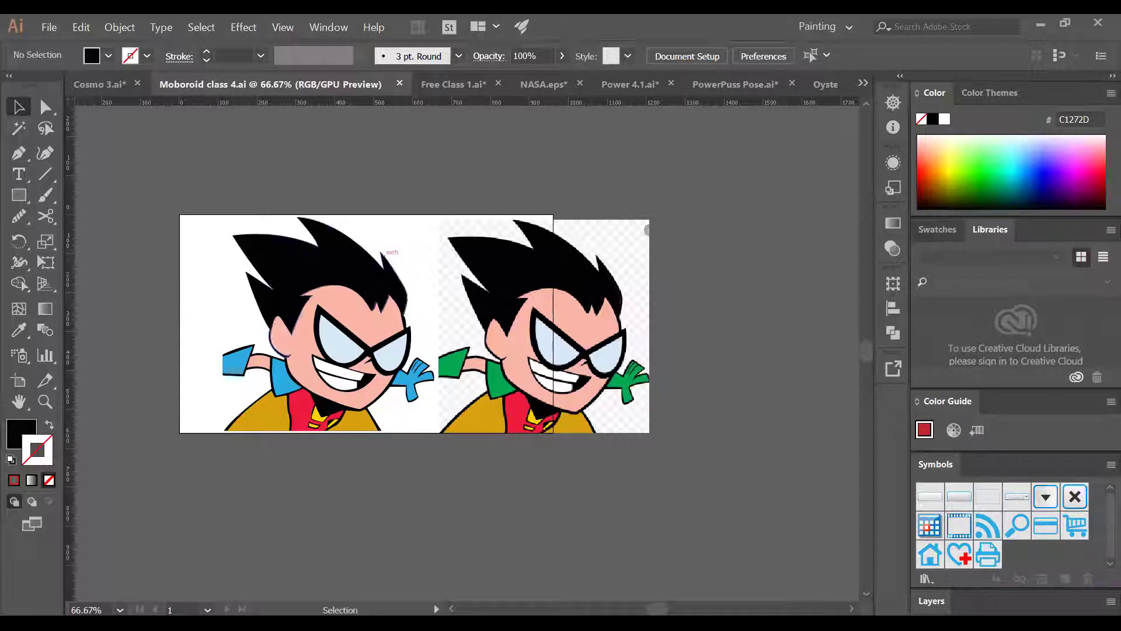
- Pull the traced character's hair and face shapes apart from the artwork and fill one eye lens with dark red
drag(338, 211, 313, 150)
drag(357, 251, 189, 307)
click(342, 354)
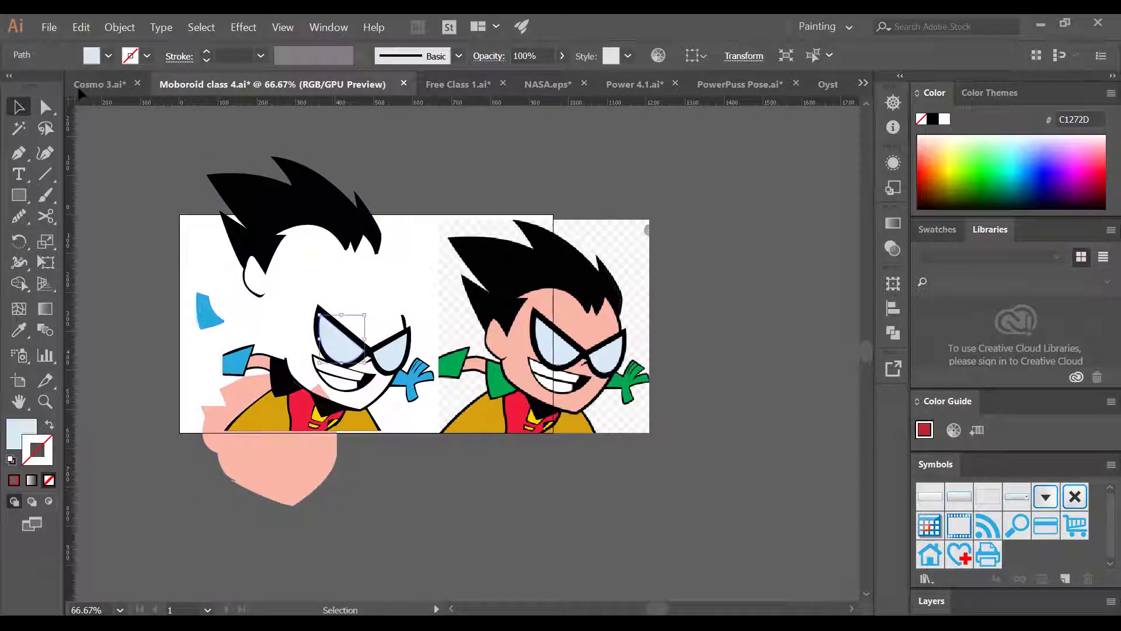
click(108, 56)
click(135, 85)
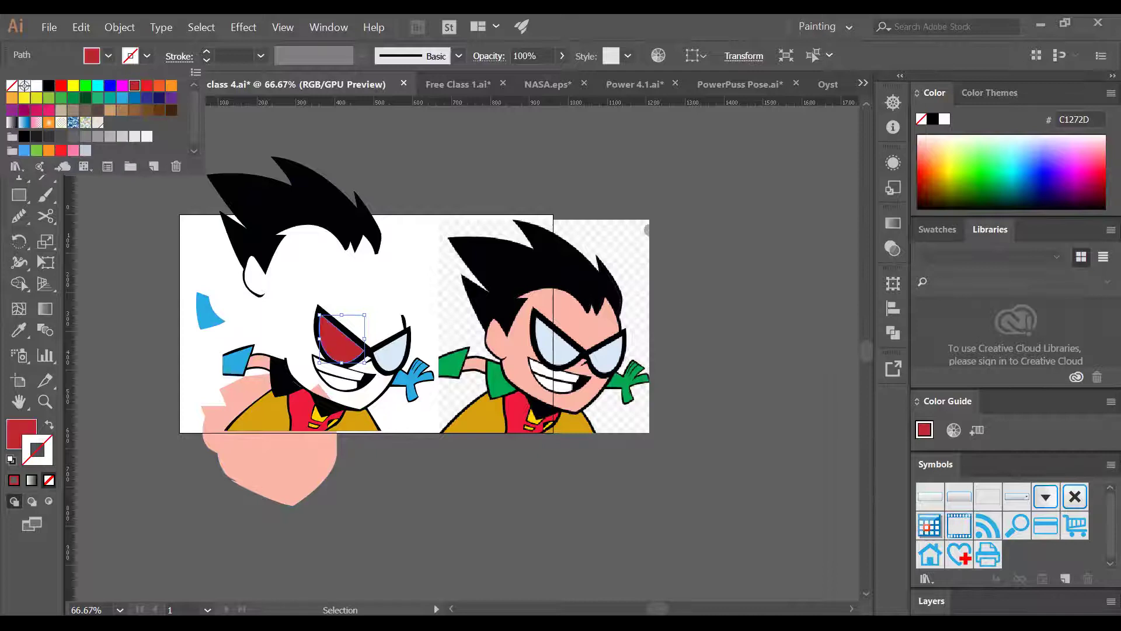
click(403, 278)
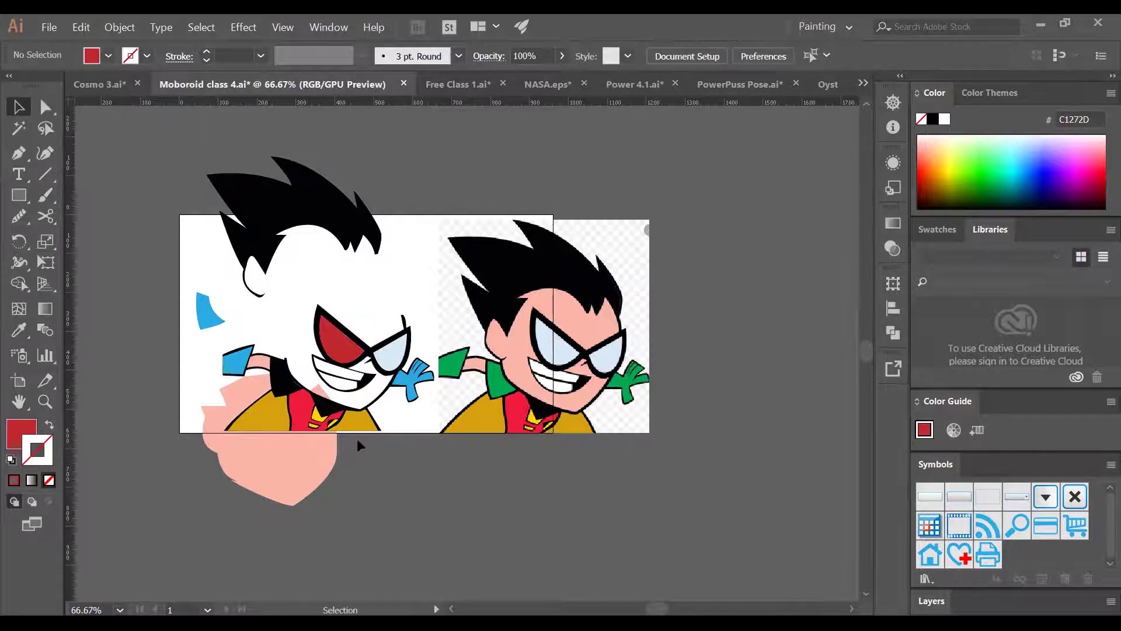
- Undo the red eye fill and the shape moves on the traced character
key(ctrl+z)
key(ctrl+z)
key(ctrl+z)
key(ctrl+z)
key(ctrl+z)
key(ctrl+z)
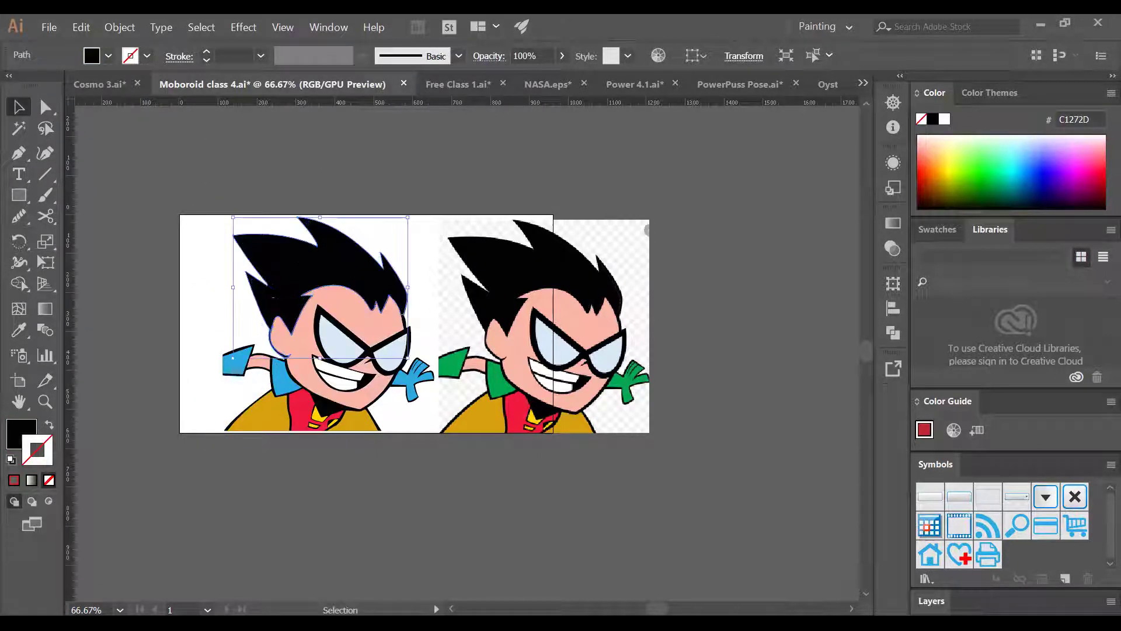
- Select the whole traced character, enlarge it beyond the artboard and inspect its hair edges at 200% magnification
click(213, 248)
mouse_move(401, 438)
mouse_down()
mouse_move(410, 227)
mouse_move(431, 220)
mouse_up()
mouse_move(374, 248)
mouse_down()
mouse_move(350, 278)
mouse_move(563, 141)
mouse_up()
key(z)
click(351, 261)
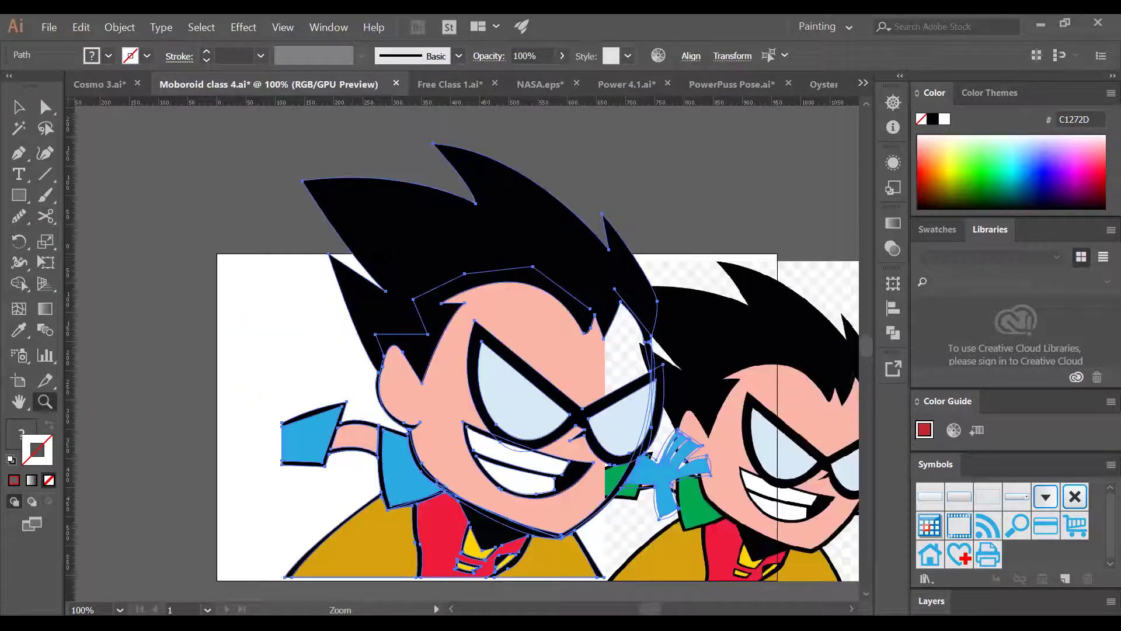
click(397, 216)
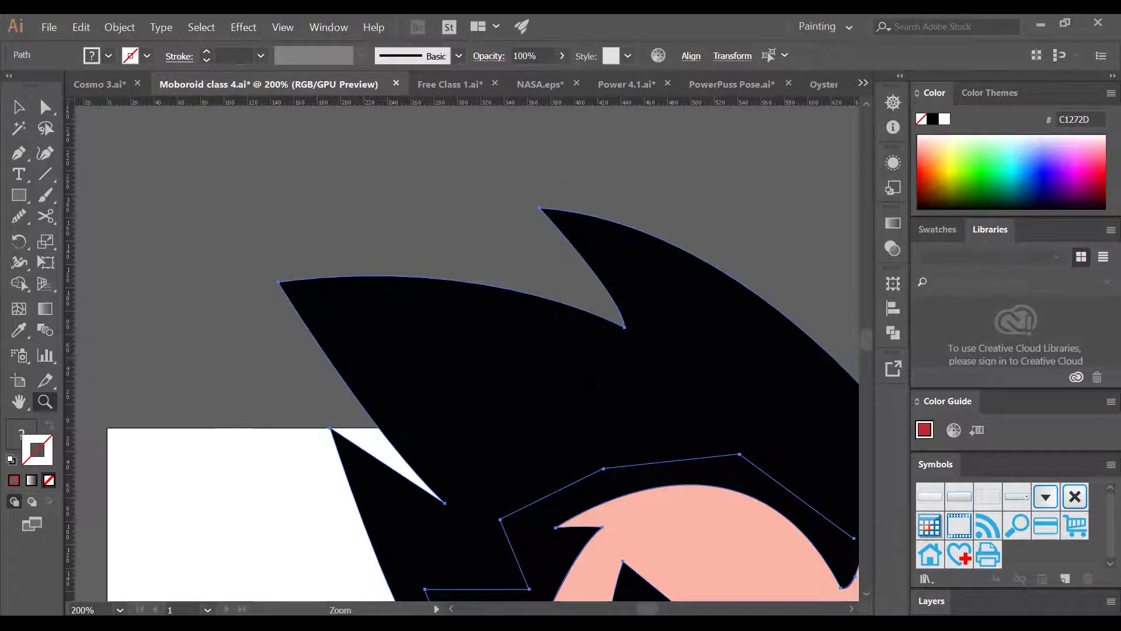
- Resize the whole traced character to nearly the same height as the reference image beside it
key(ctrl+minus)
key(ctrl+z)
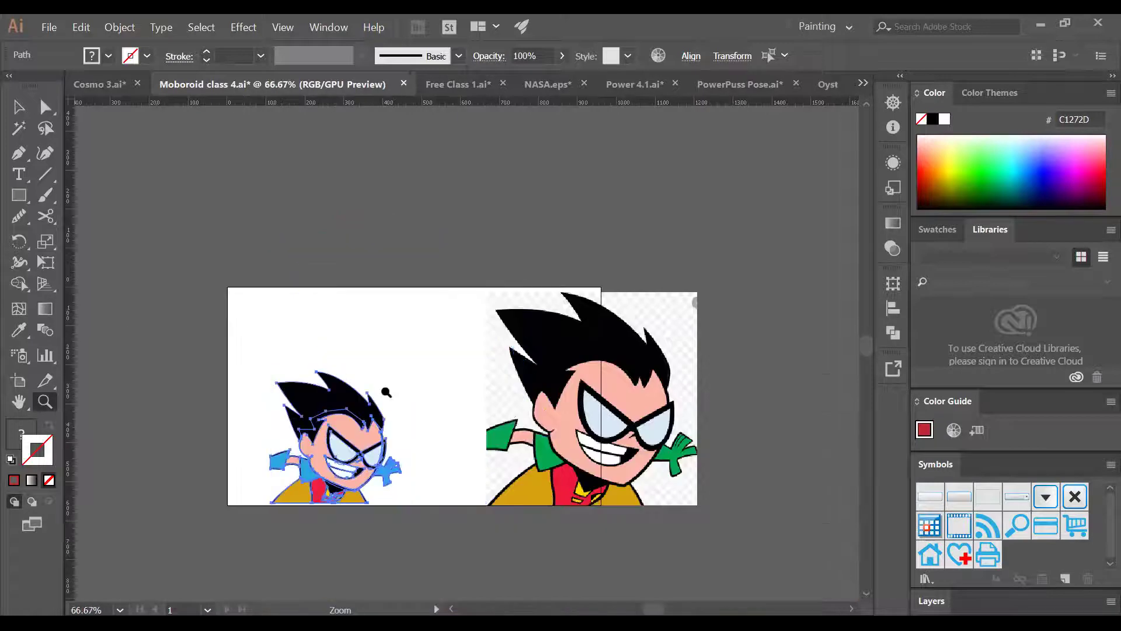
key(v)
drag(400, 370, 470, 301)
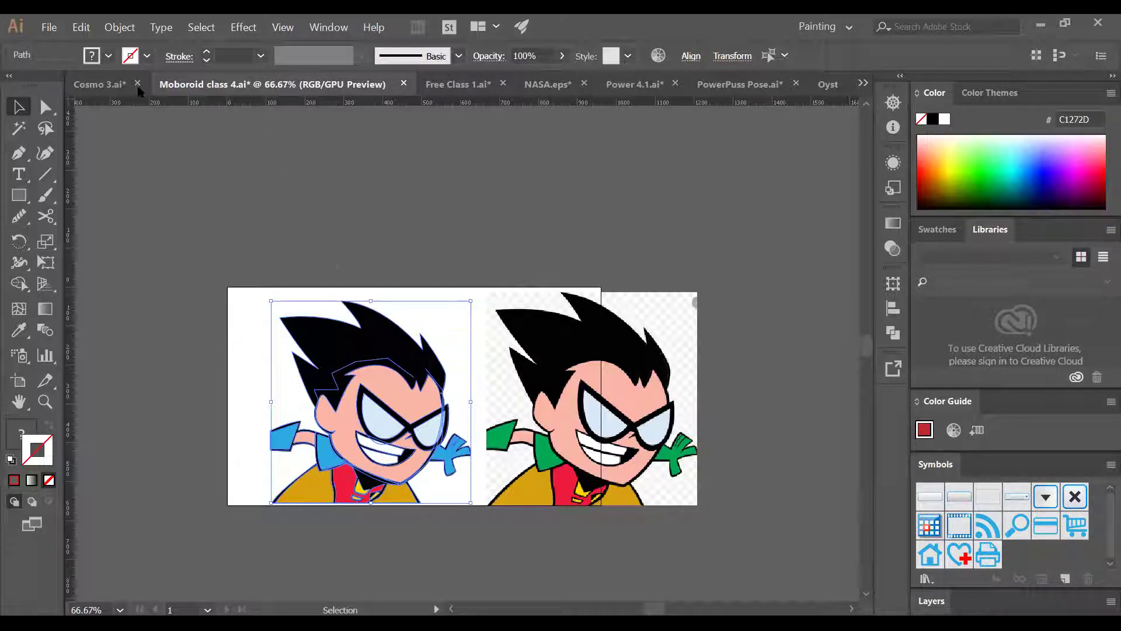
- Save the document as "Moboroid class 4" in Illustrator EPS (*.EPS) format with the default Illustrator CC EPS options
click(45, 30)
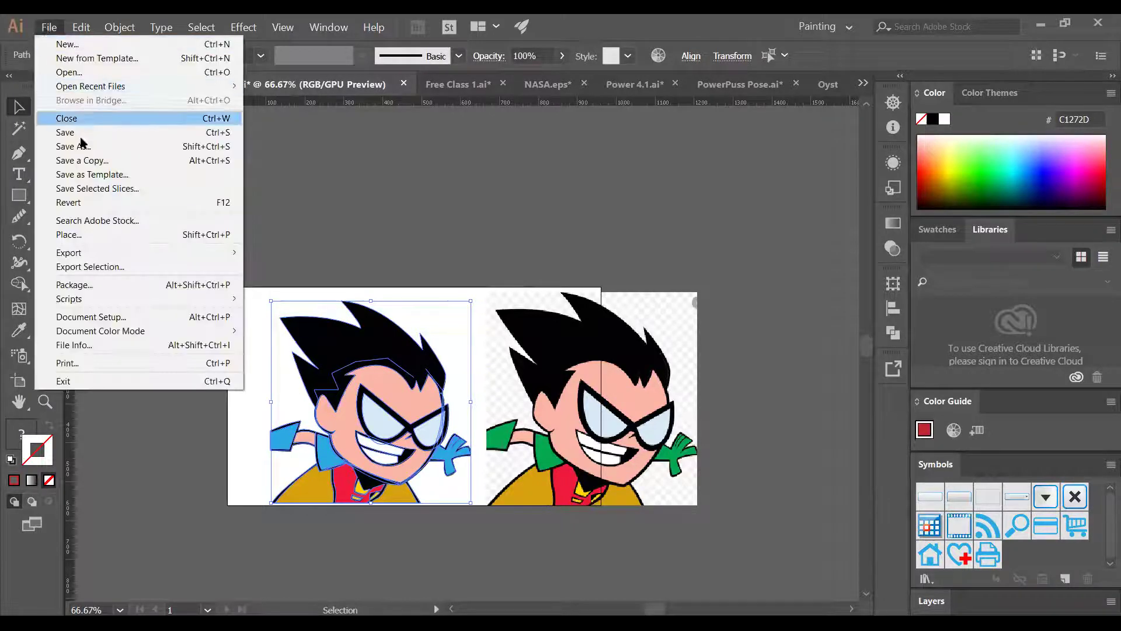
click(82, 147)
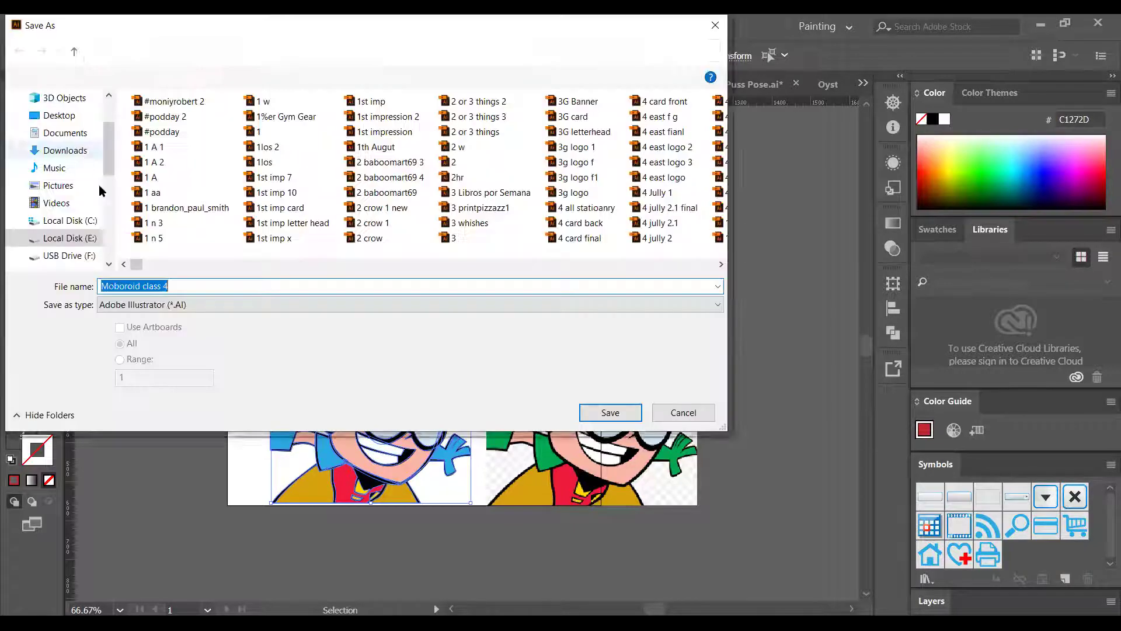
click(195, 304)
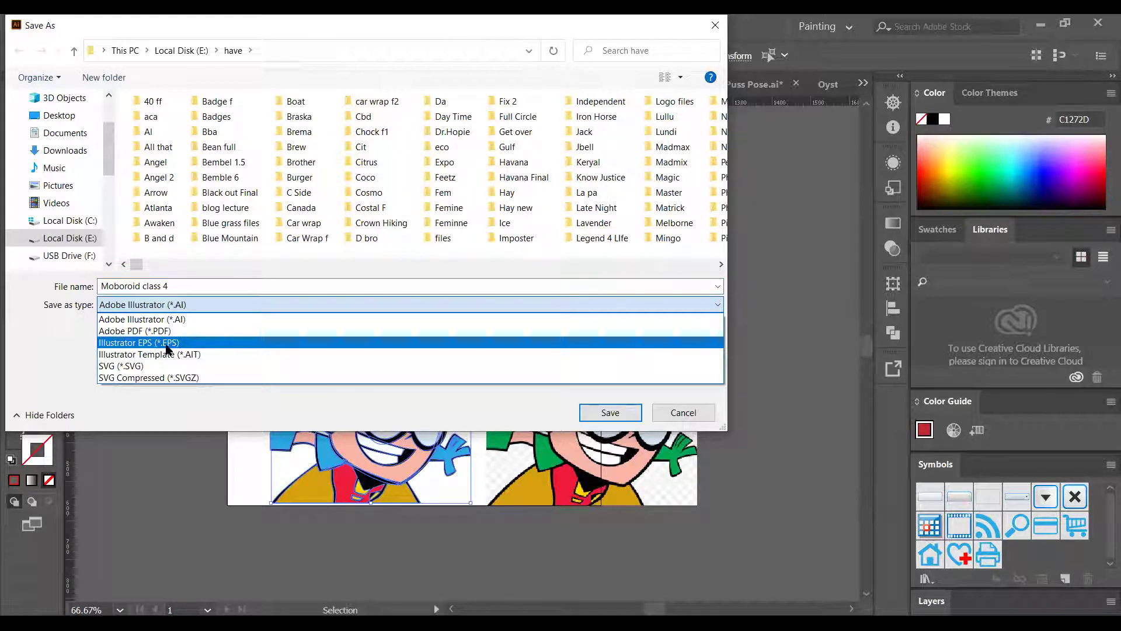
click(166, 347)
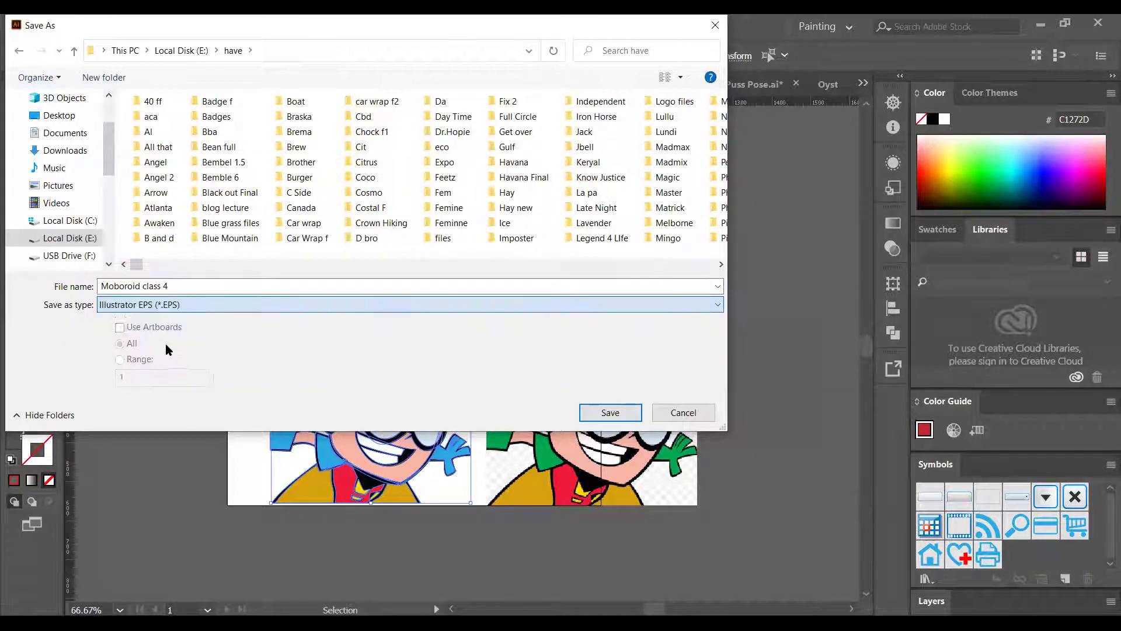
click(604, 414)
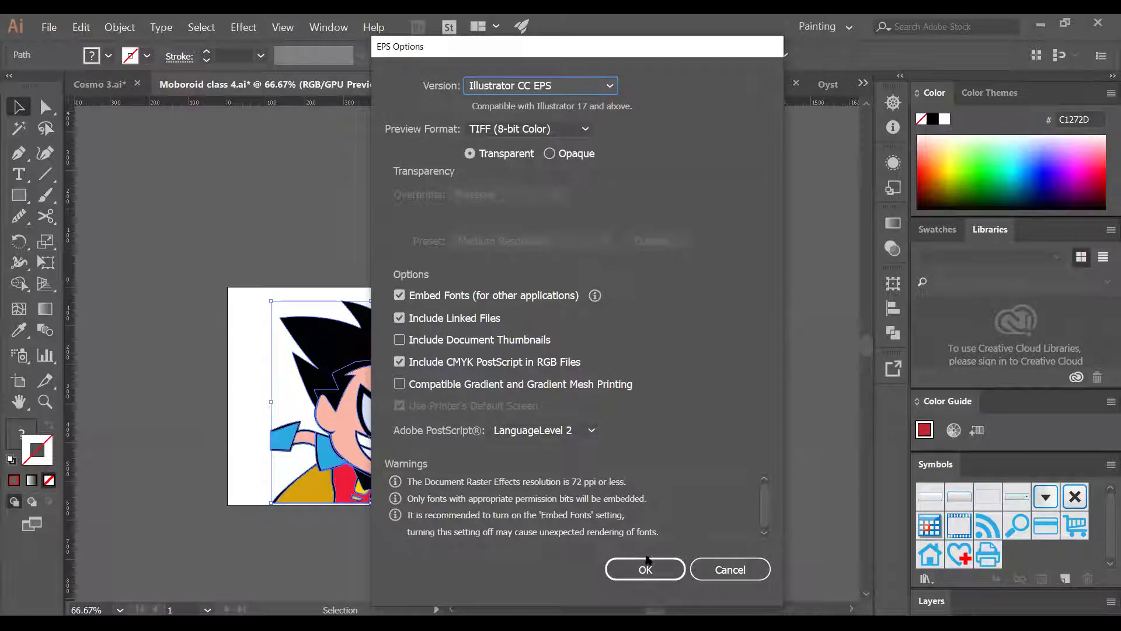
click(645, 570)
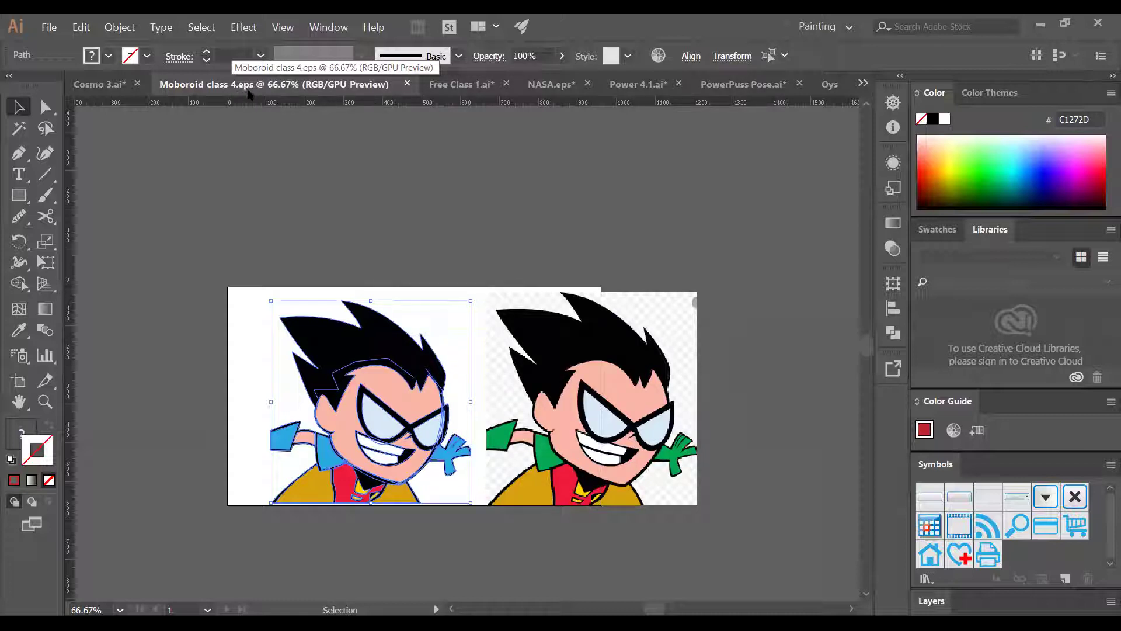
- Move the linked reference image off the artboard and shift the traced character toward the artboard's centre
drag(522, 412, 651, 395)
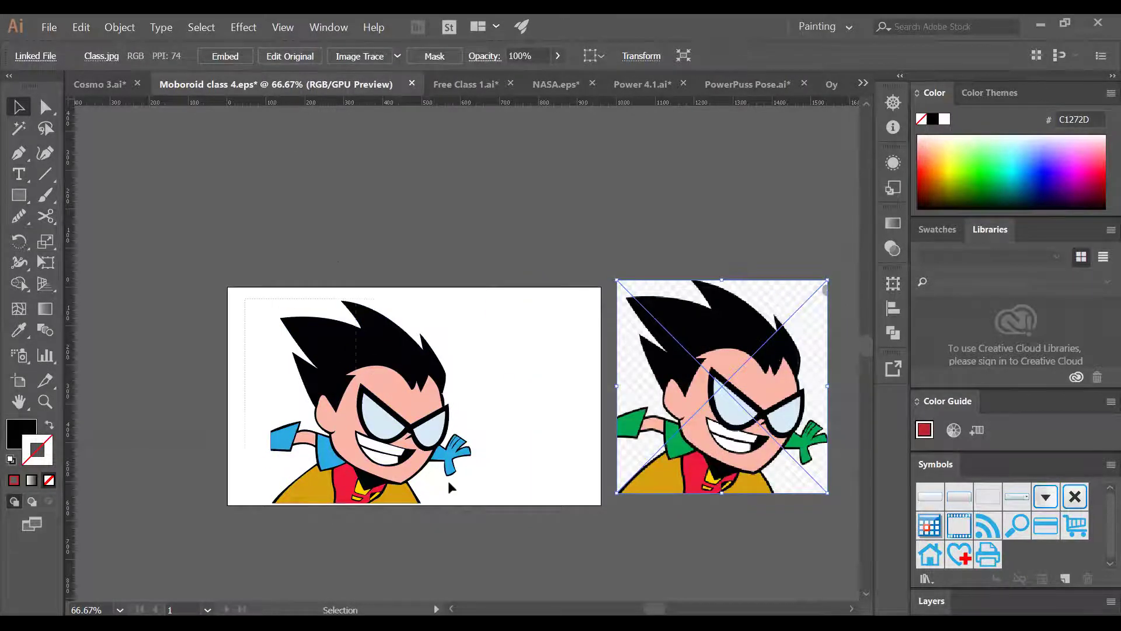
drag(373, 453, 445, 453)
- Open Save for Web (Legacy) for the character, preview it as transparent PNG-24, and set the export format back to JPEG
click(50, 28)
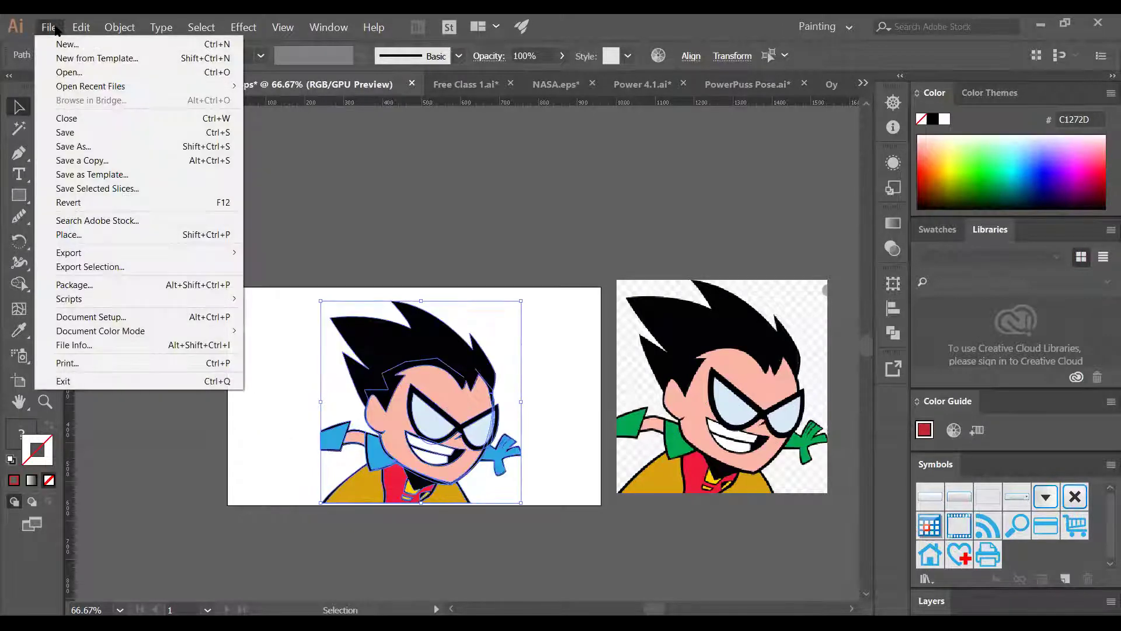
mouse_move(82, 256)
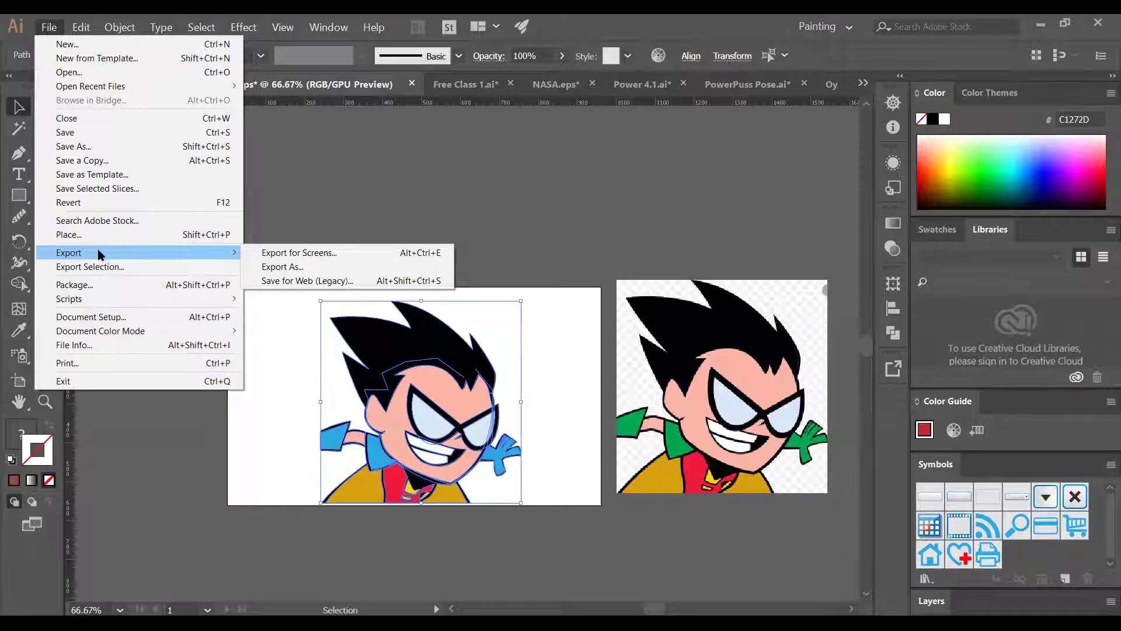
click(280, 282)
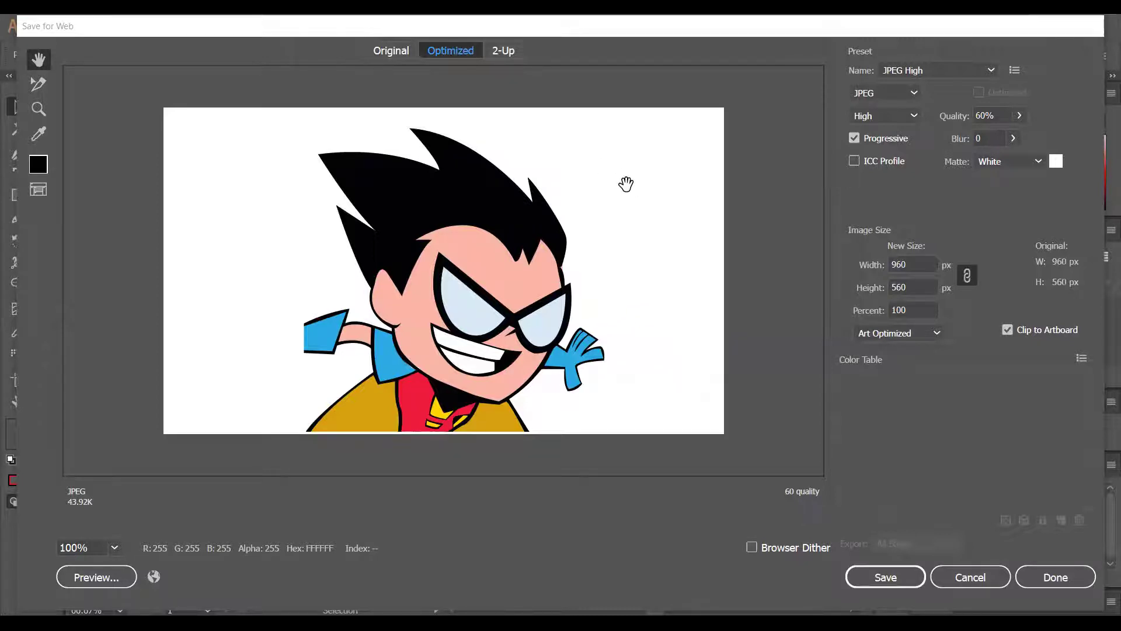
click(888, 93)
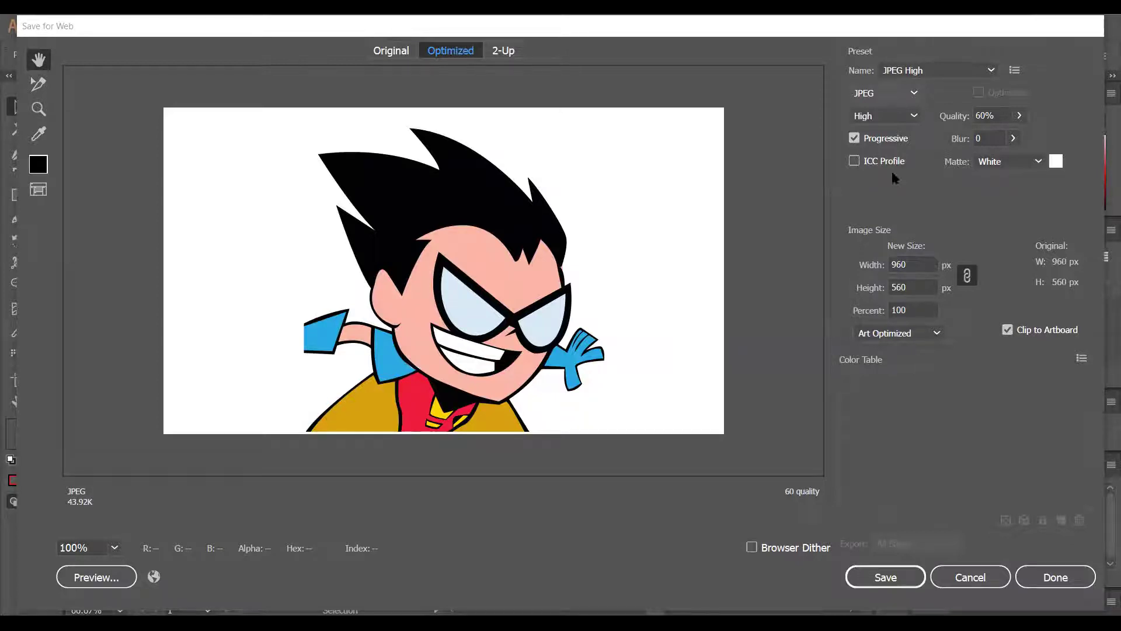
click(886, 170)
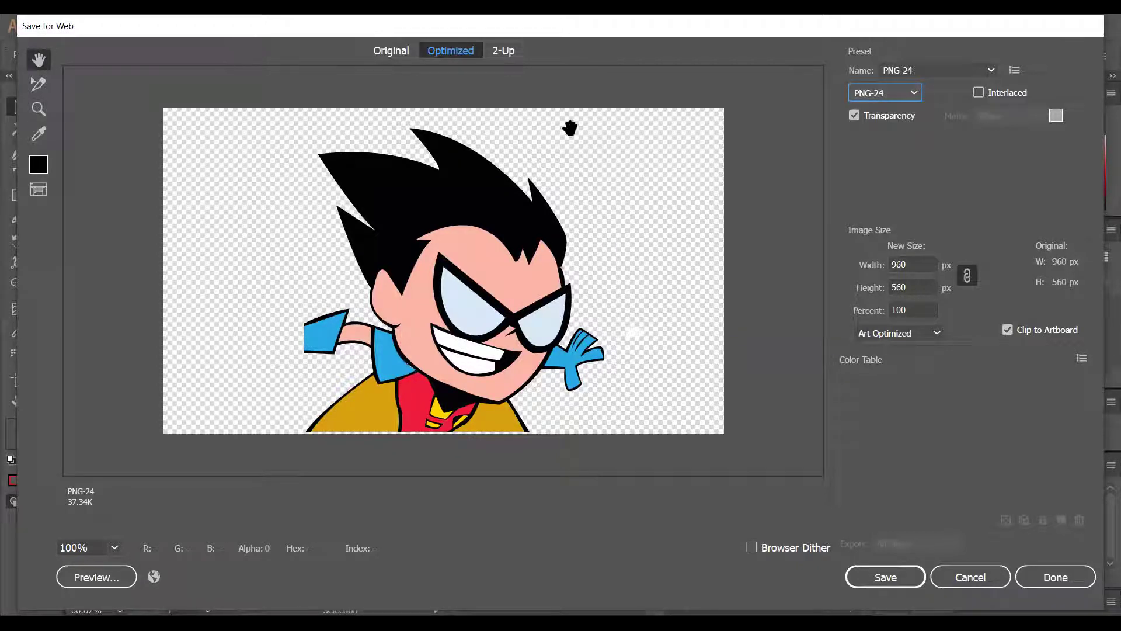
click(901, 91)
click(890, 129)
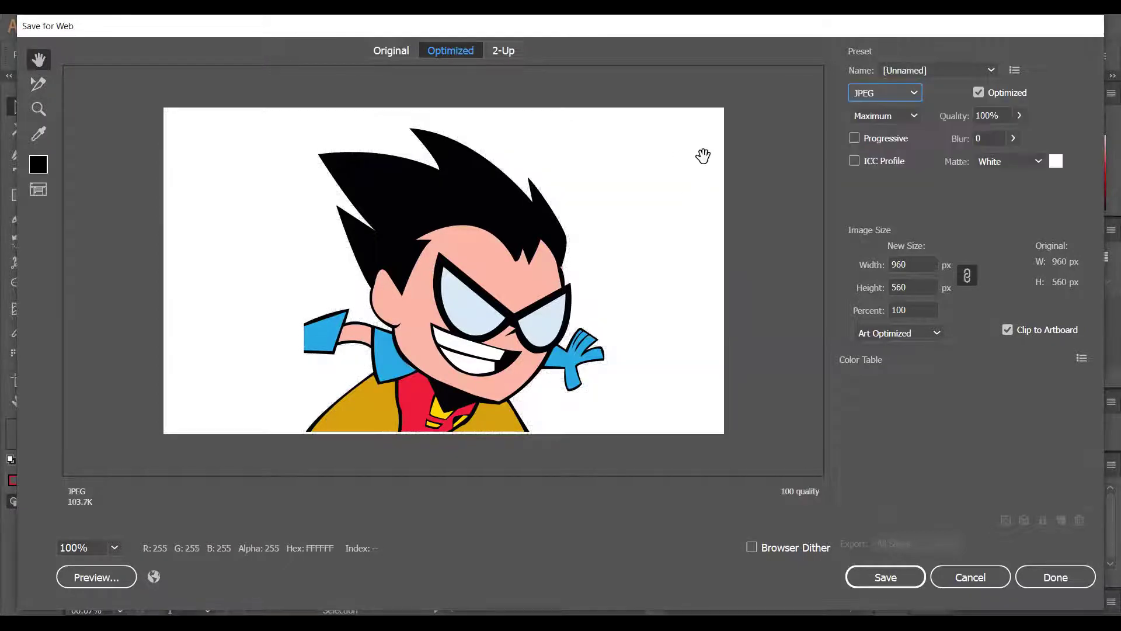
- Save the web-optimized character as the JPEG image "Moboroid-class-4" in the "have" folder
click(874, 574)
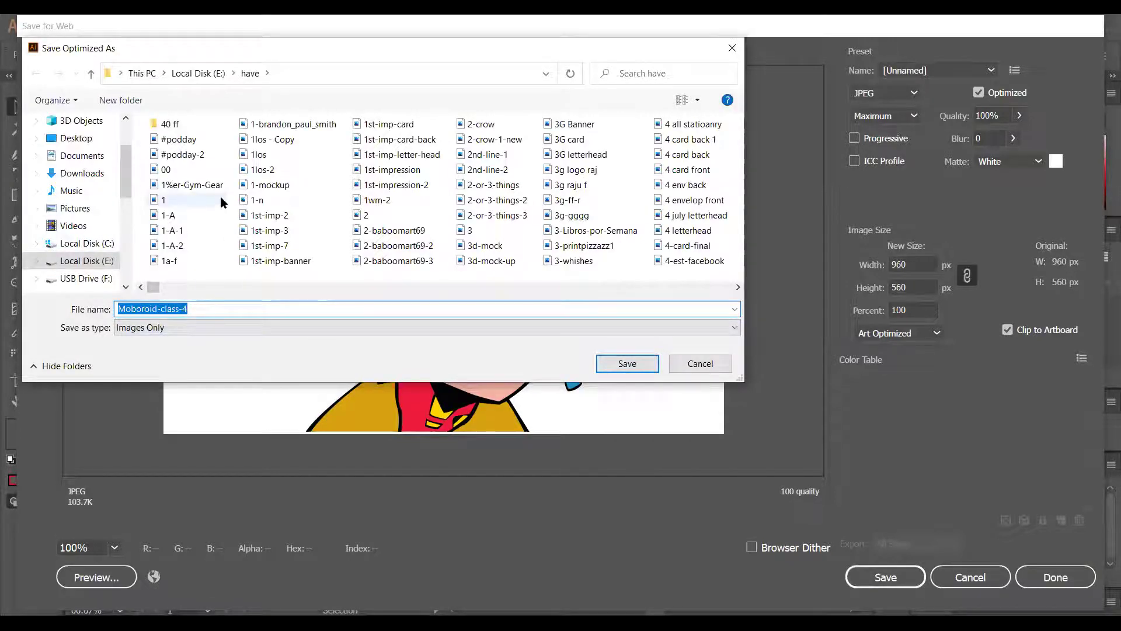
click(625, 365)
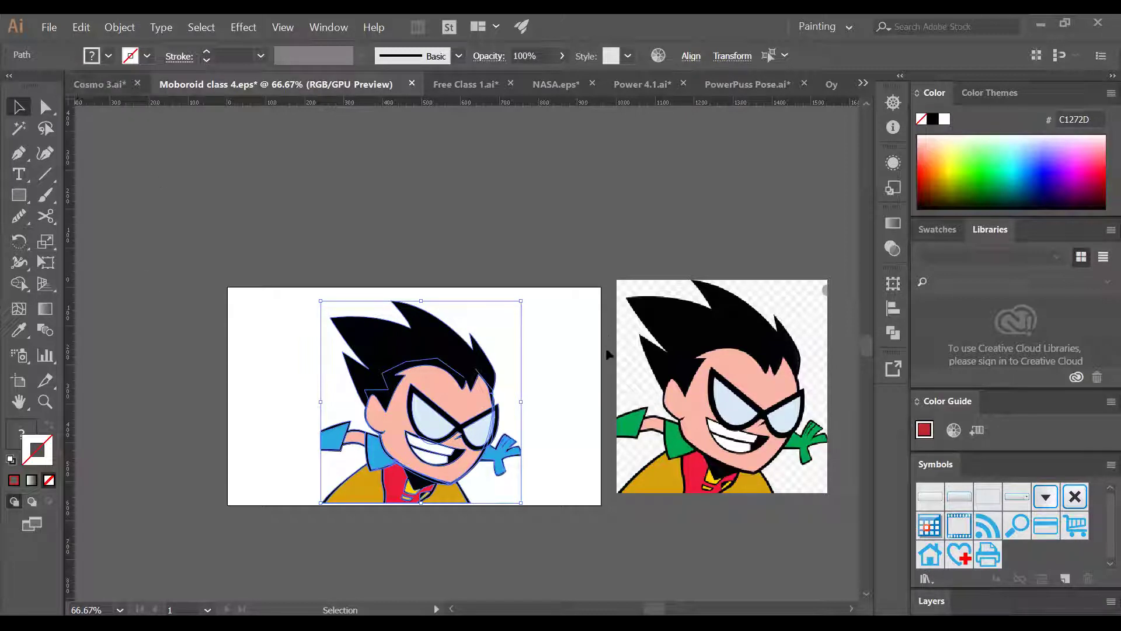
- Open Save As for "Moboroid class 4", select the Adobe PDF (*.PDF) format, and close the dialog without saving
click(52, 27)
click(96, 146)
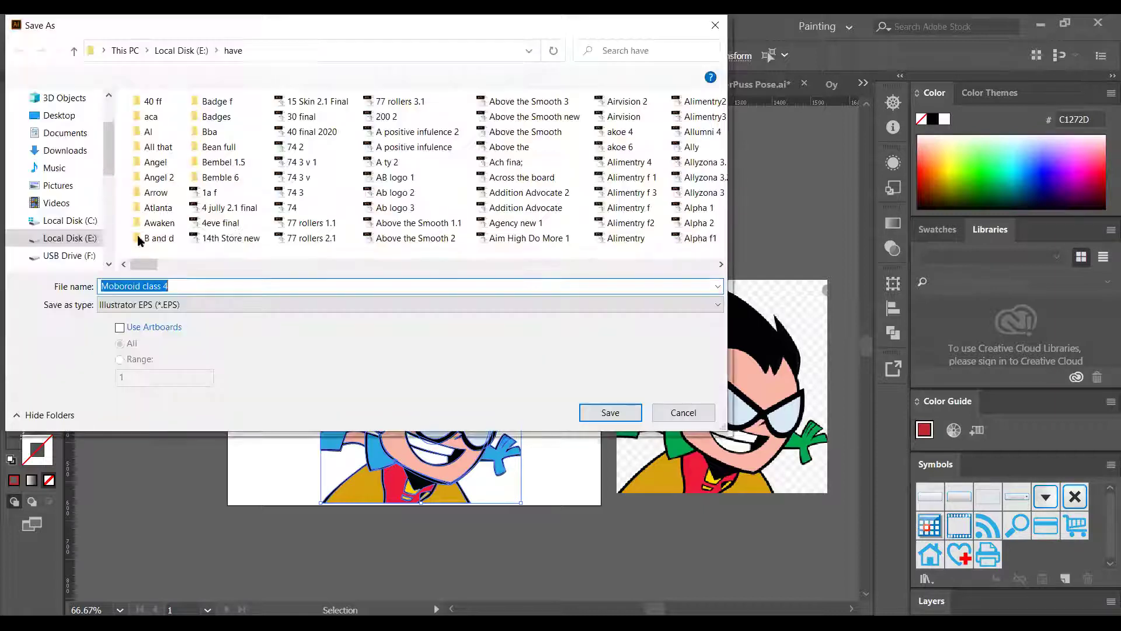
click(187, 304)
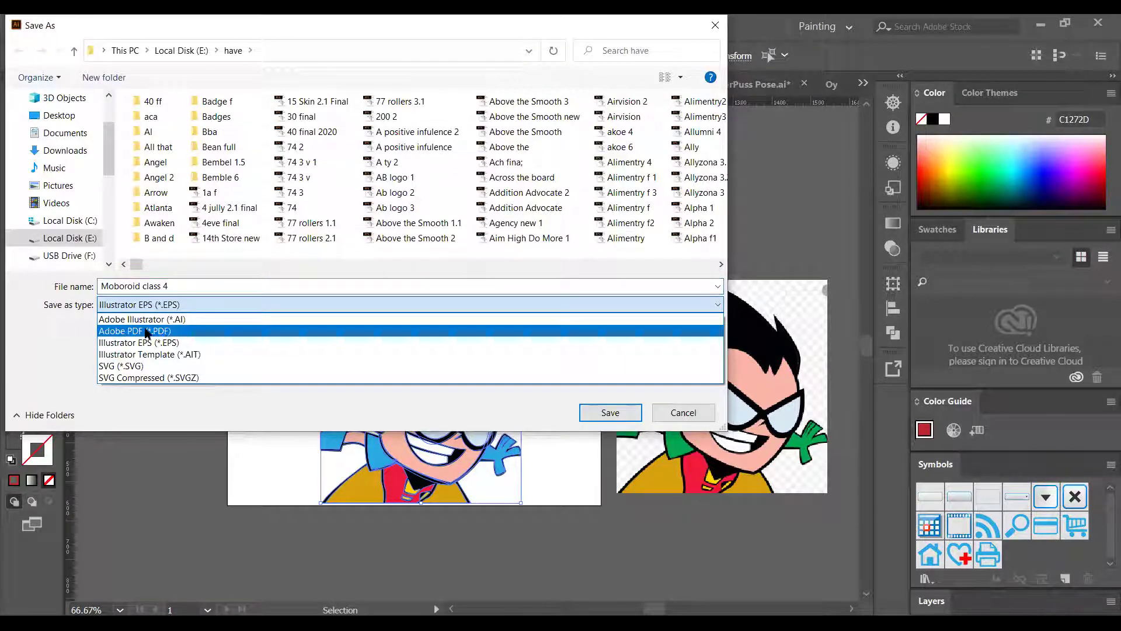
click(145, 330)
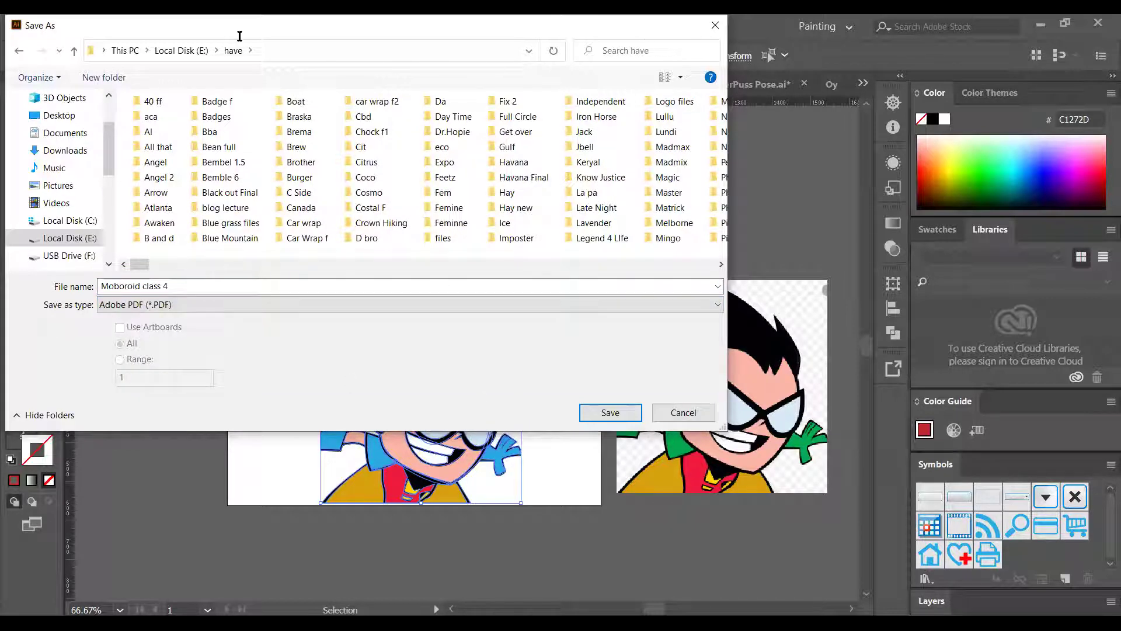
drag(239, 37, 139, 114)
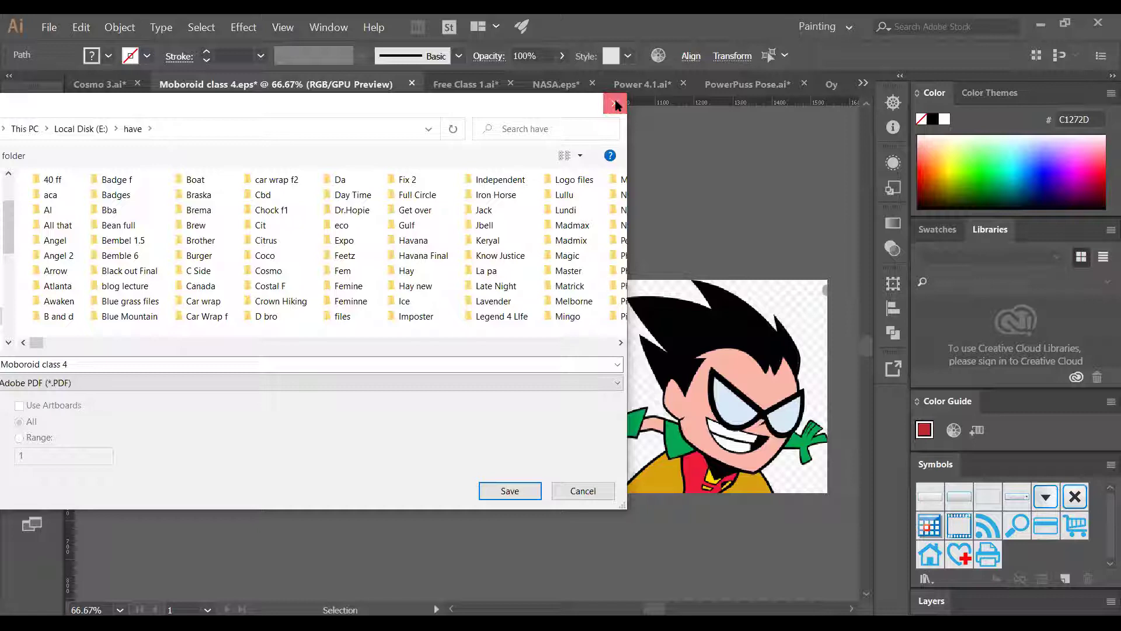
click(615, 104)
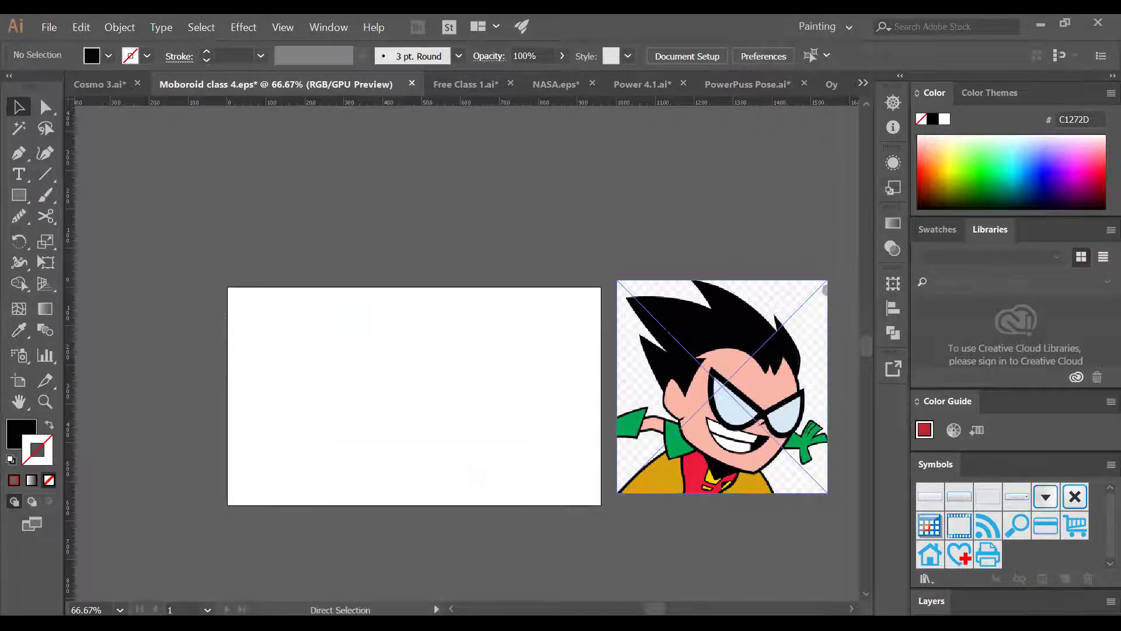
- Delete the linked reference image beside the artboard, keeping only the traced character
click(703, 346)
key(Delete)
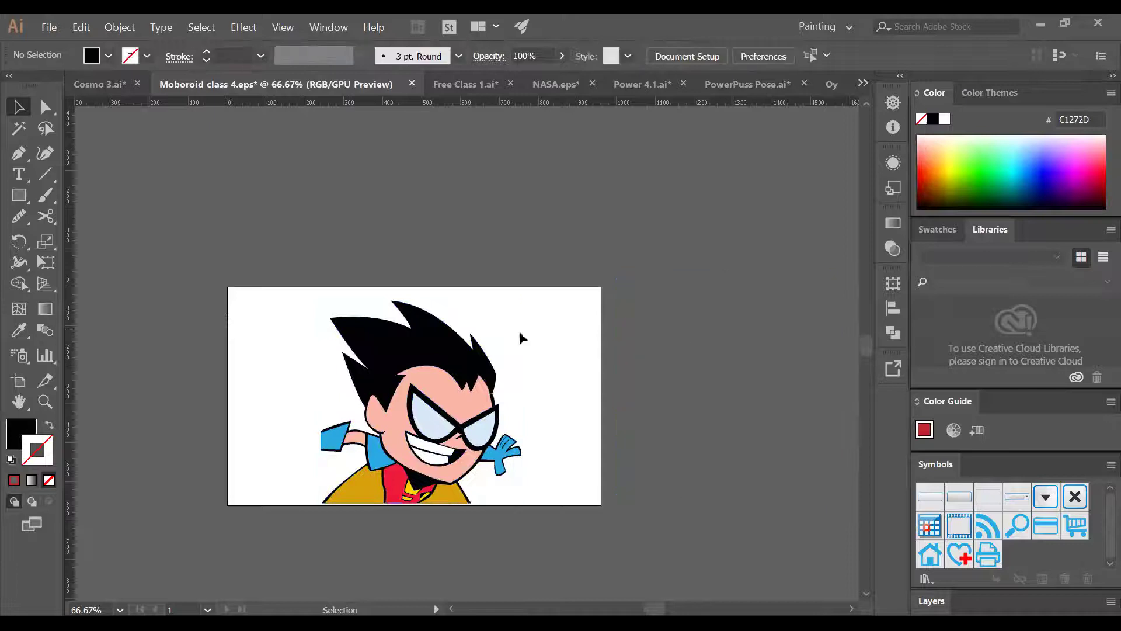
key(z)
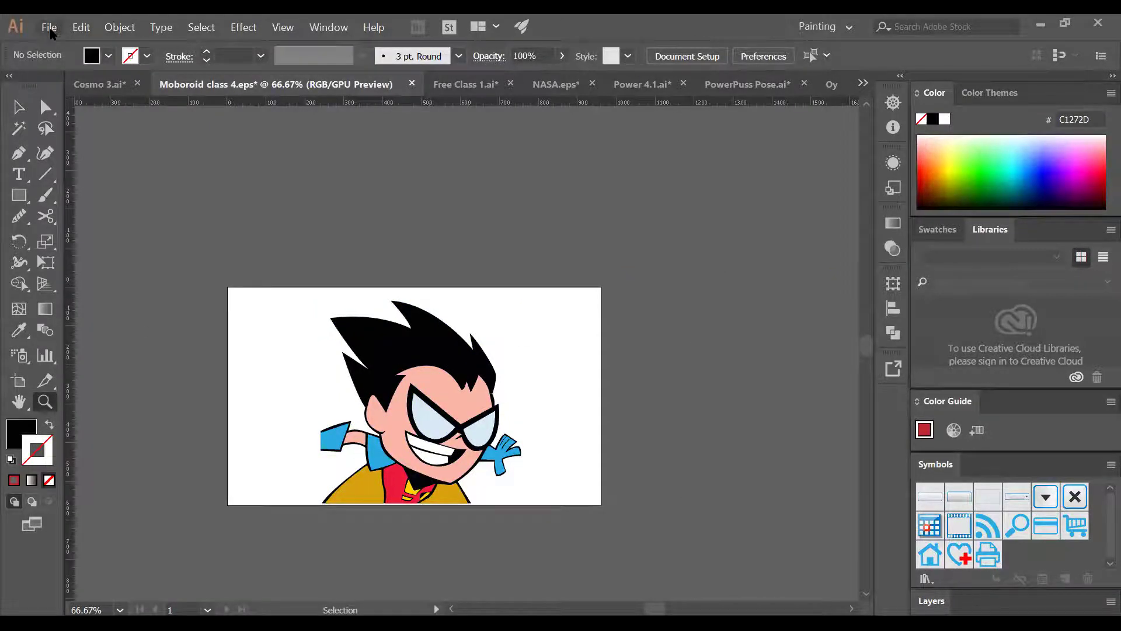
- Export the character as "Moboroid class 4" in PNG (*.PNG) format with a custom ppi resolution and transparent background
click(50, 28)
mouse_move(114, 253)
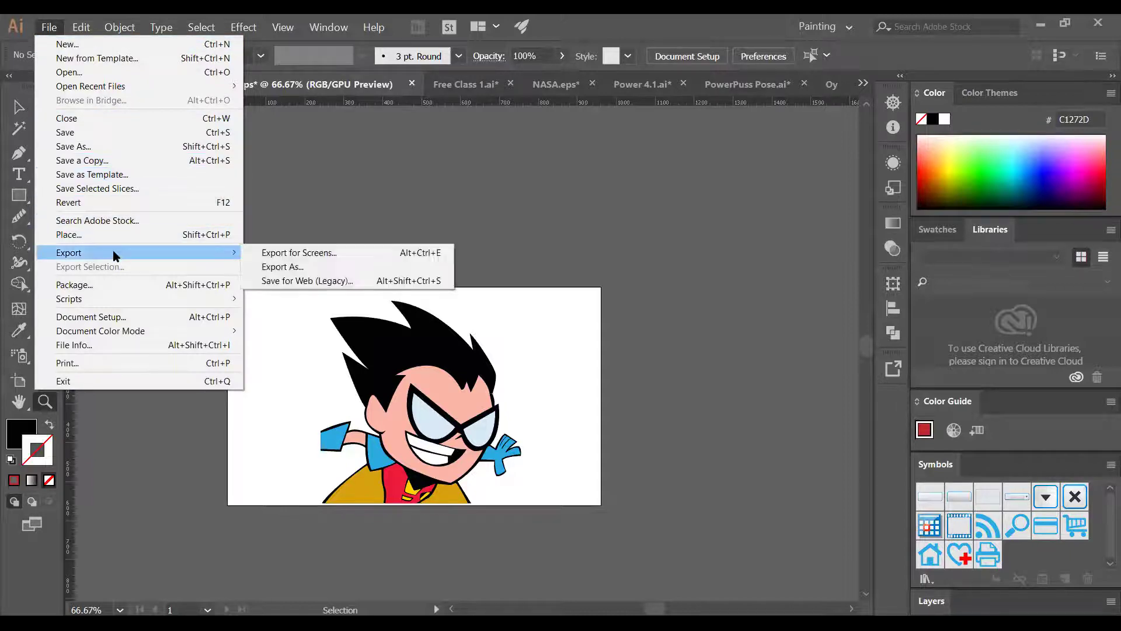
click(294, 270)
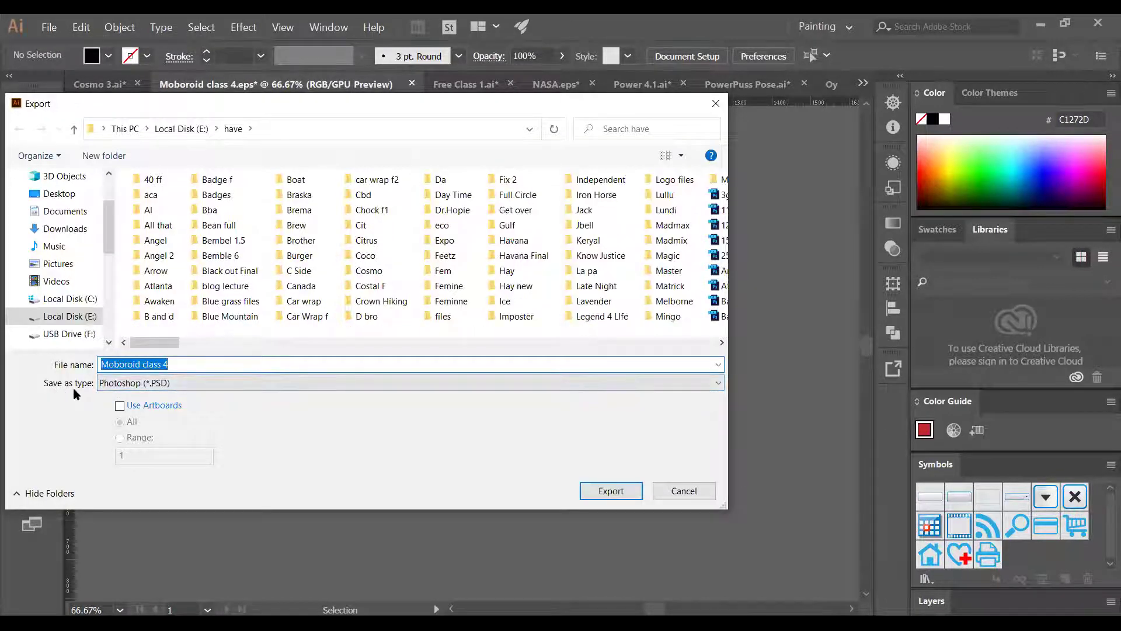
click(161, 386)
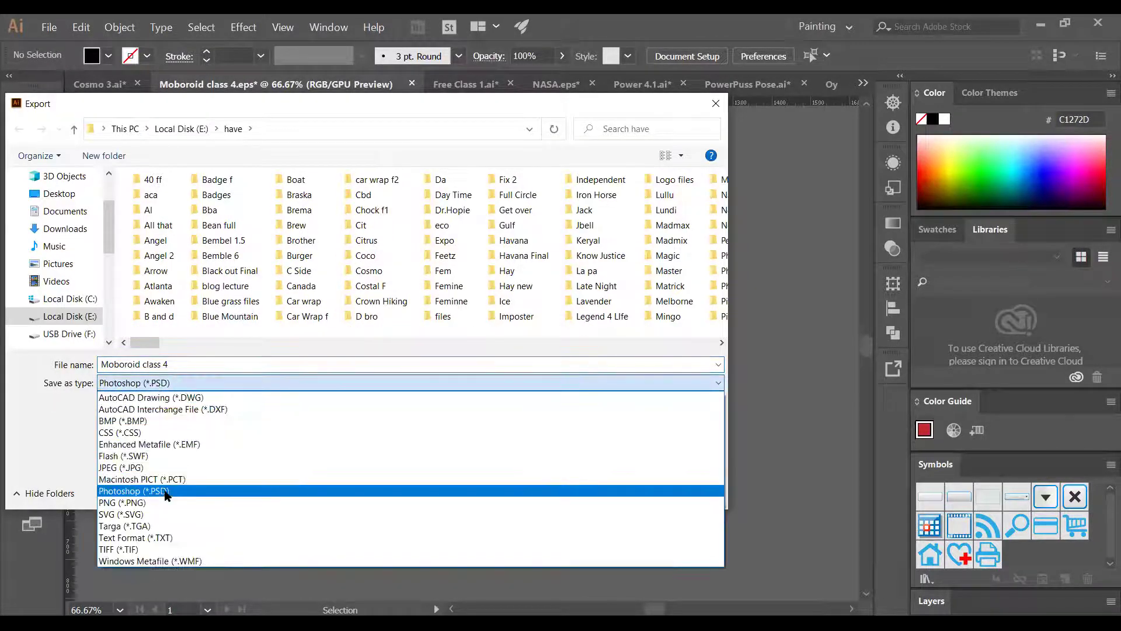
click(138, 504)
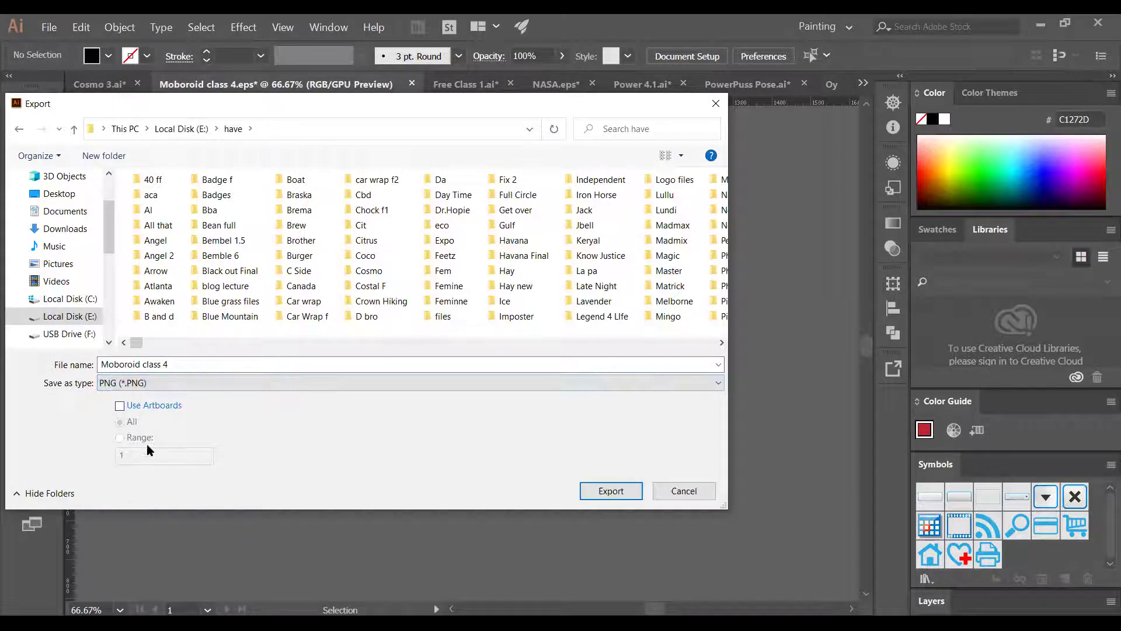
click(619, 492)
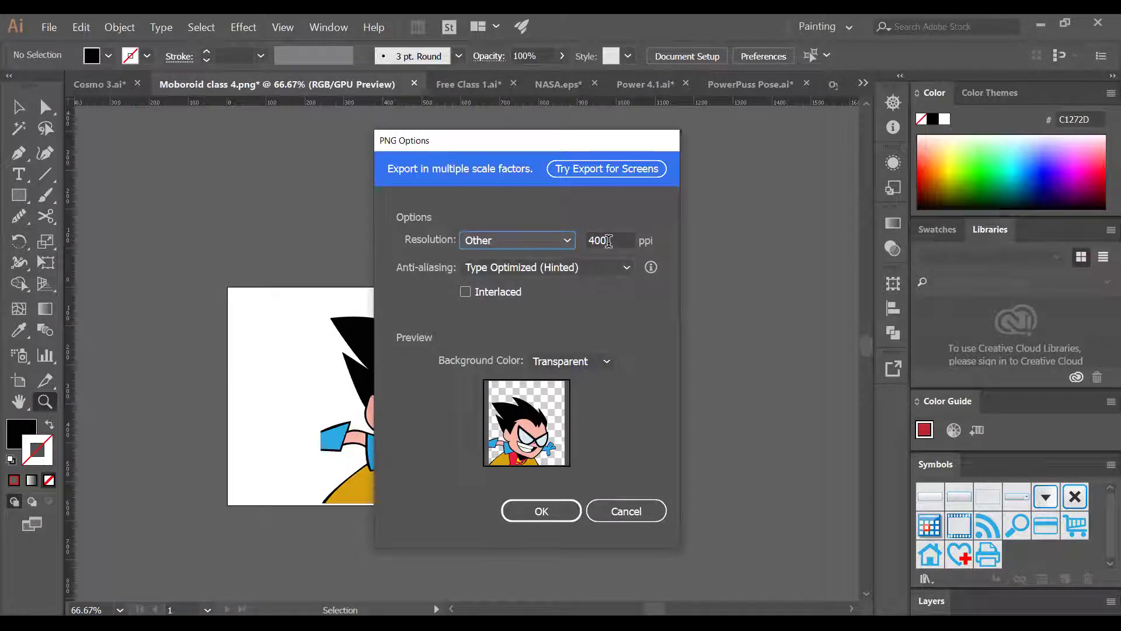
drag(586, 240, 594, 236)
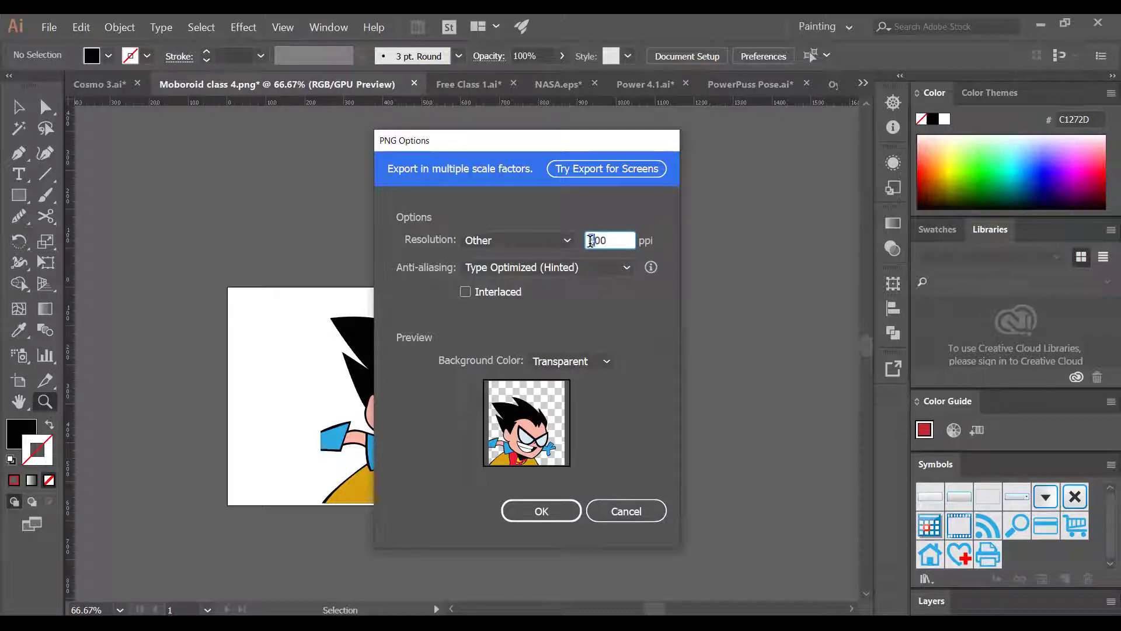
click(541, 510)
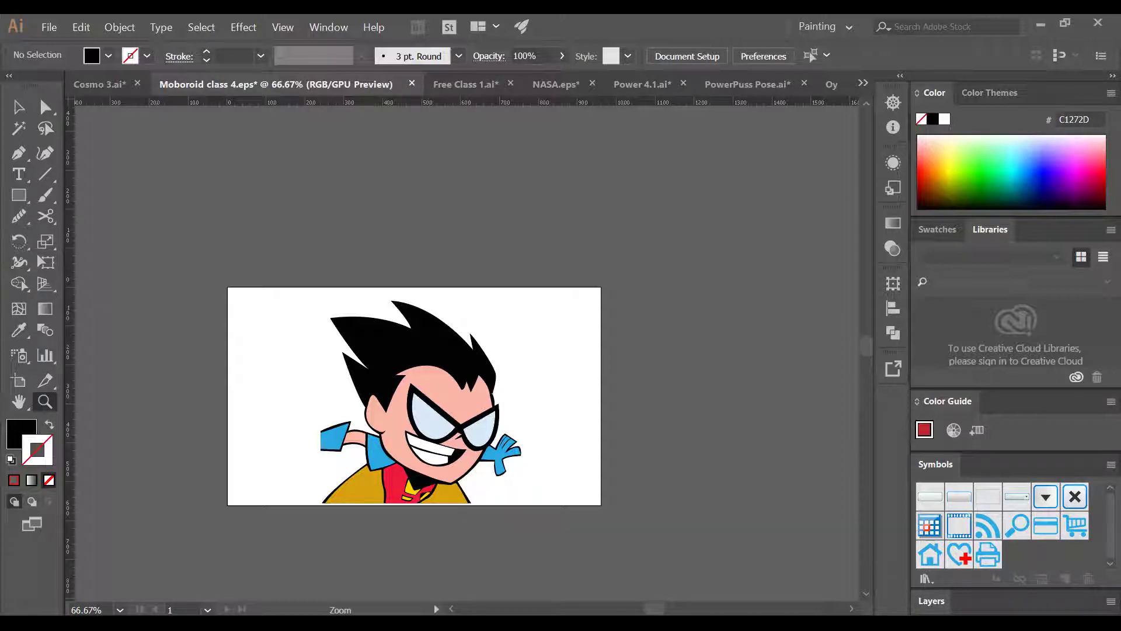
- Switch to the Opera browser and examine the blurred and vectorized lion example in the Fiverr raster-to-vector gig
key(v)
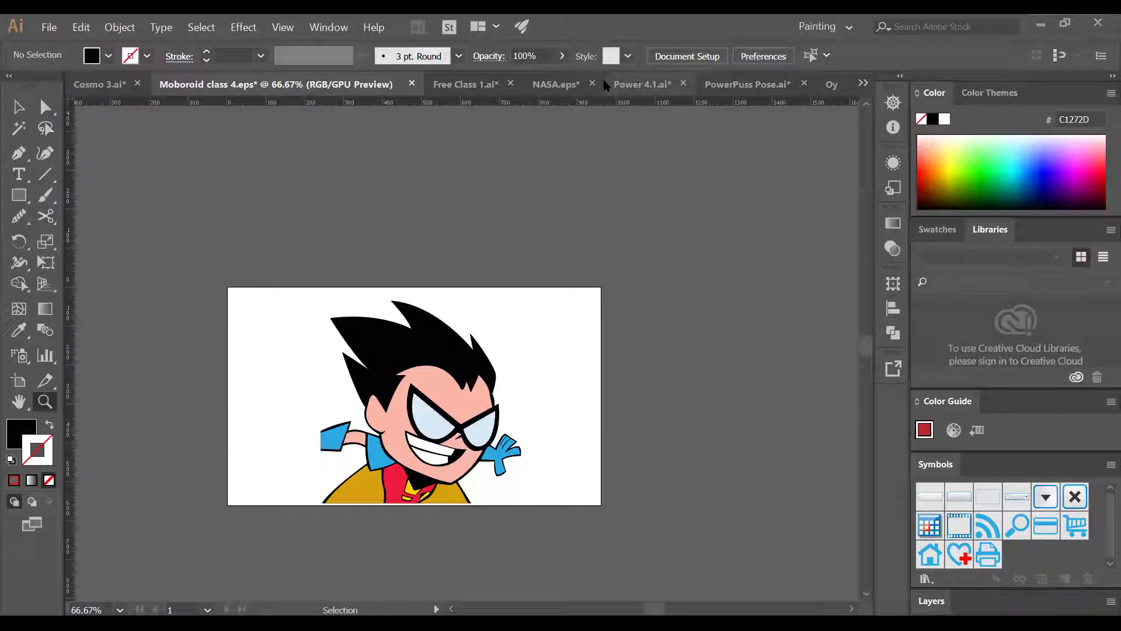
key(alt+Tab)
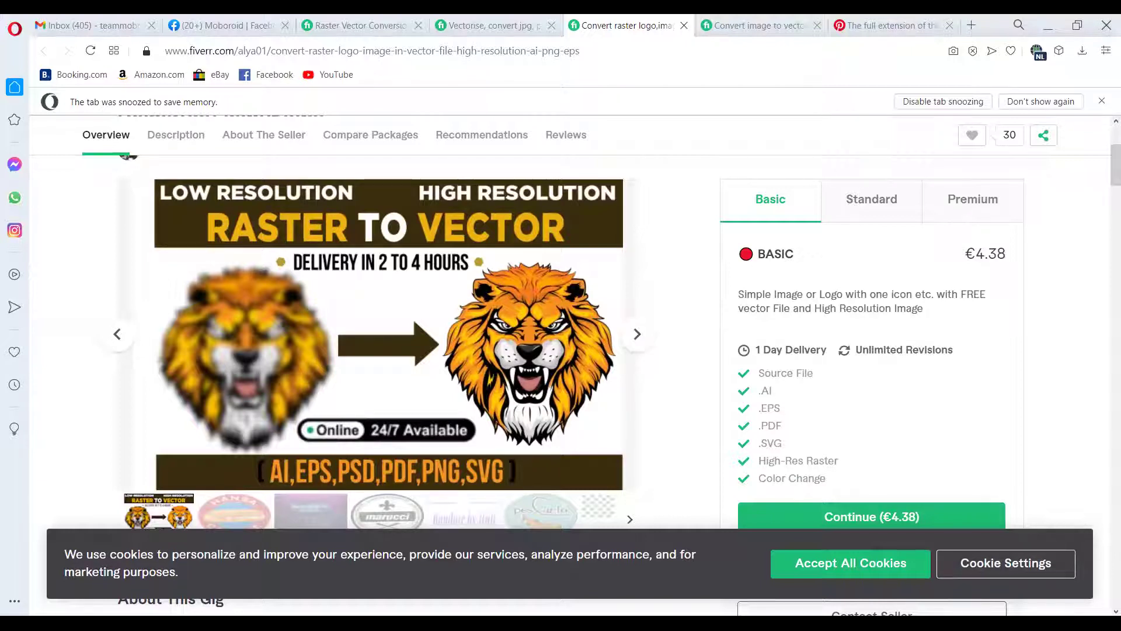
mouse_move(226, 343)
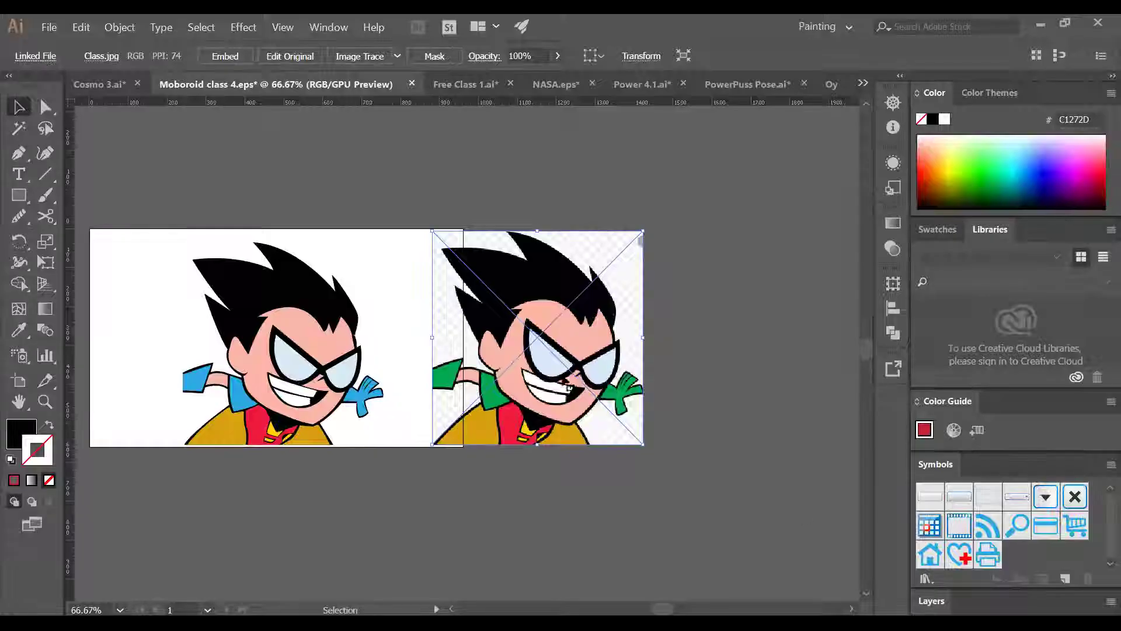
- Move the linked reference image slightly closer to the traced character, undoing the extra moves made to the two
drag(525, 339, 494, 340)
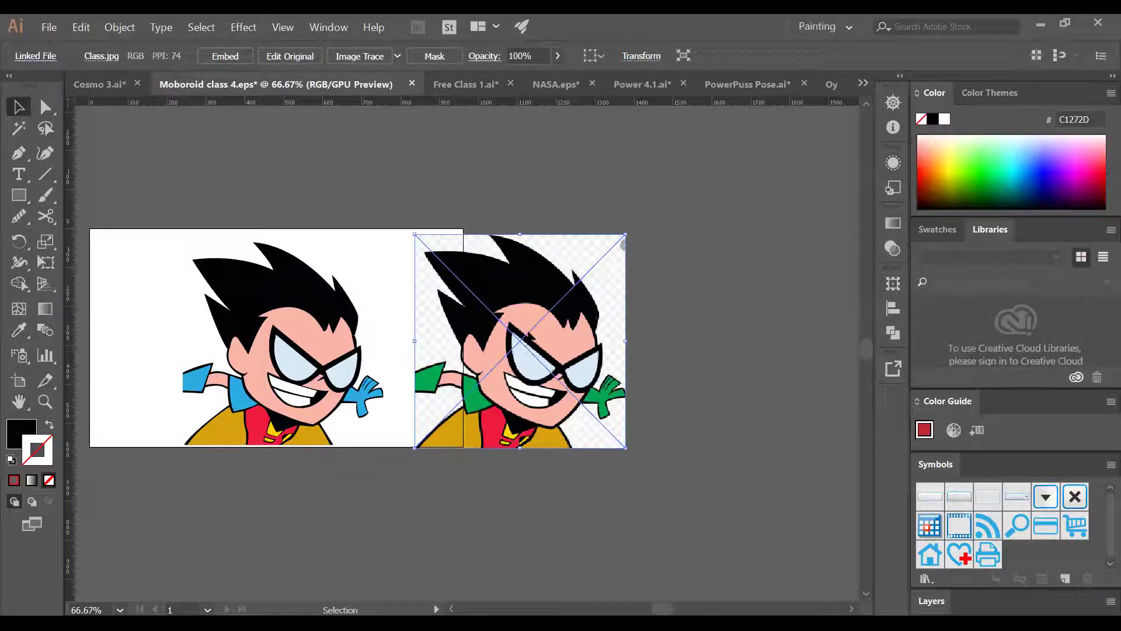
drag(562, 339, 663, 278)
click(275, 274)
drag(275, 275, 228, 223)
key(ctrl+z)
key(ctrl+z)
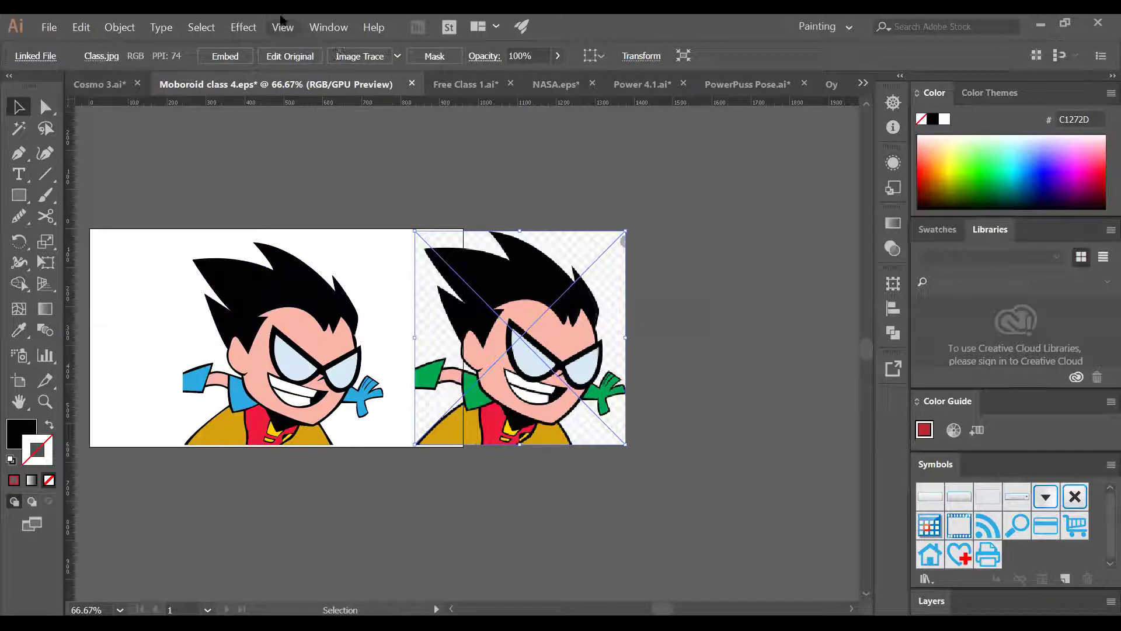
- Apply a Gaussian Blur effect with an 8.5 pixel radius to the linked reference image and deselect it
click(241, 31)
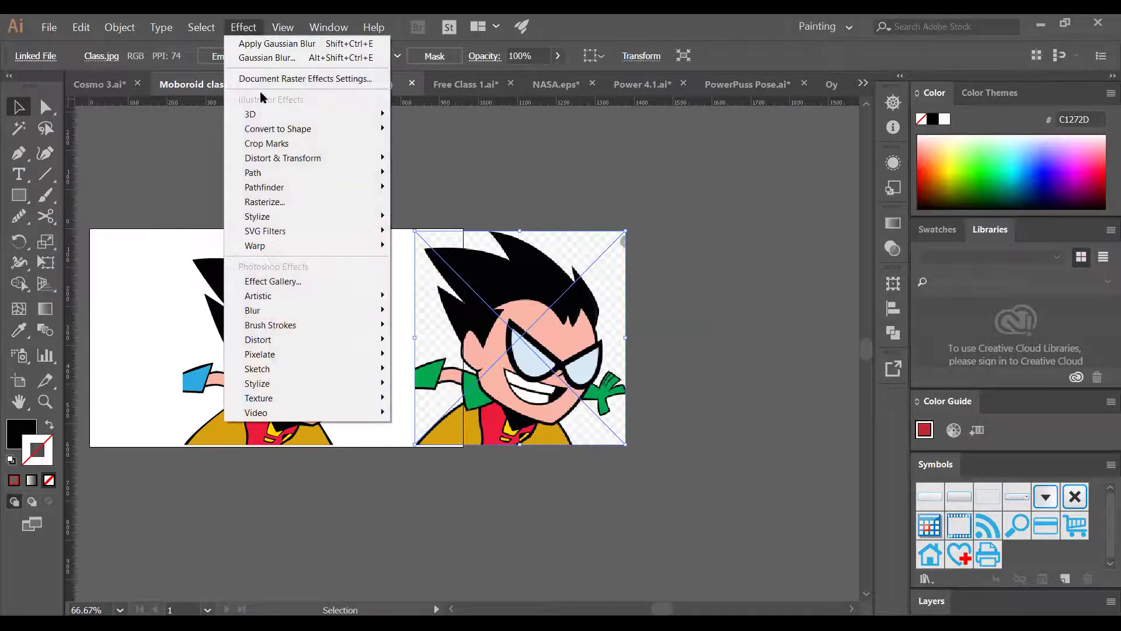
mouse_move(284, 217)
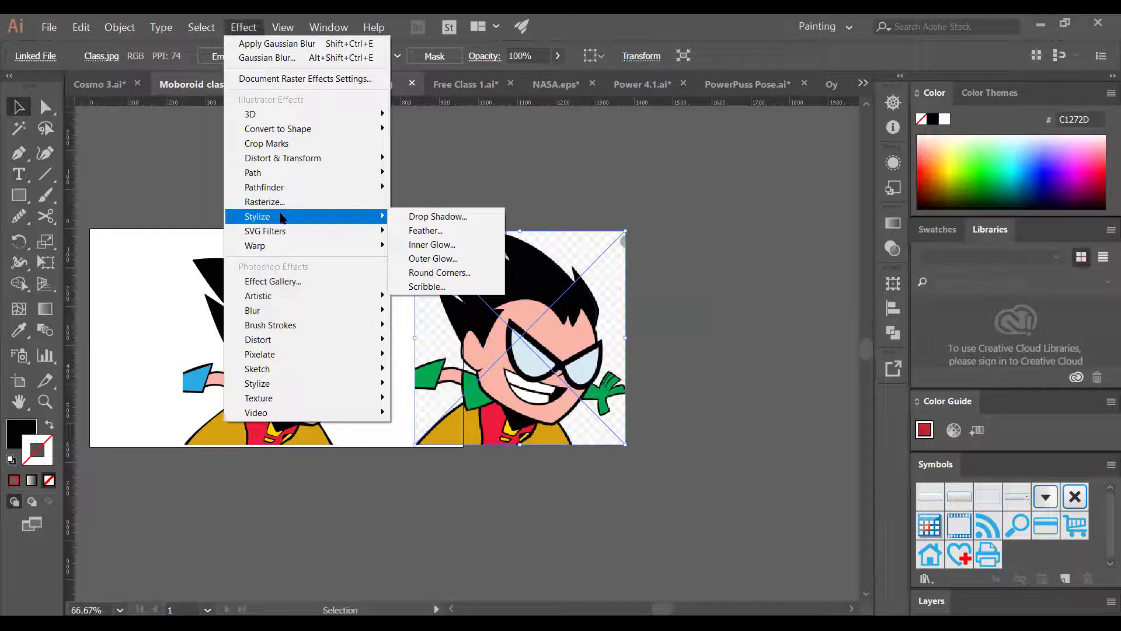
mouse_move(296, 319)
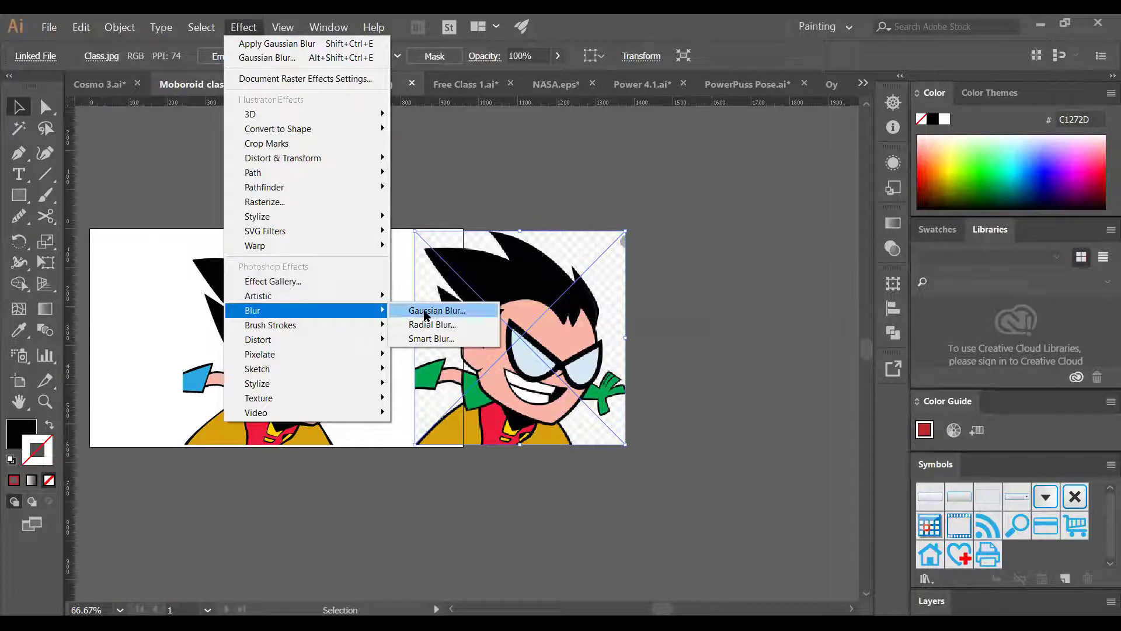
click(424, 315)
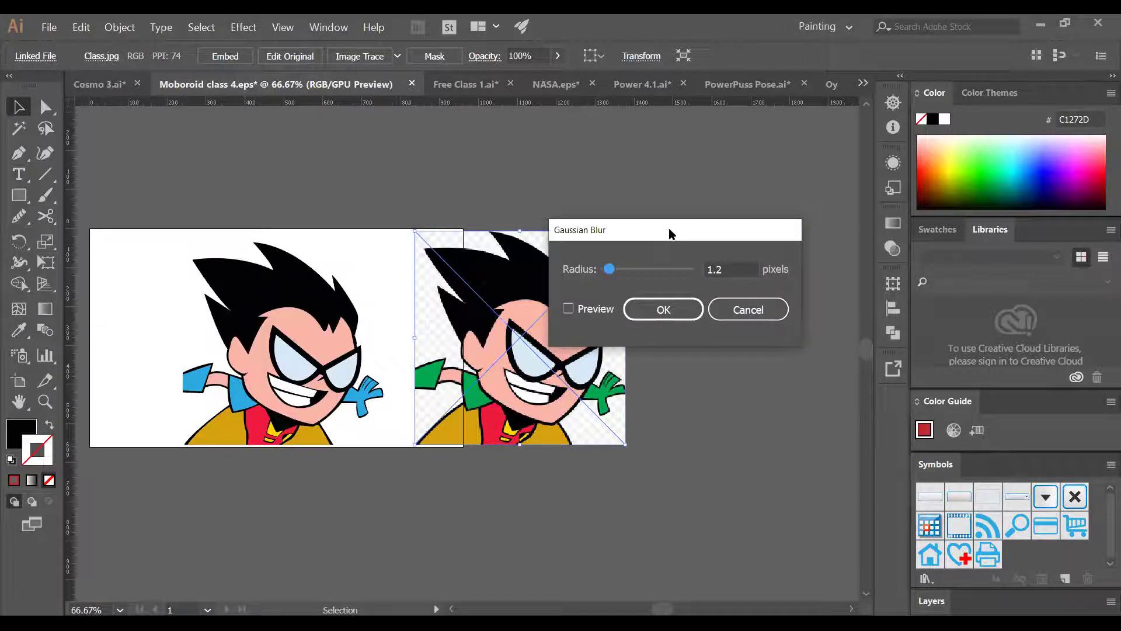
drag(670, 234, 342, 129)
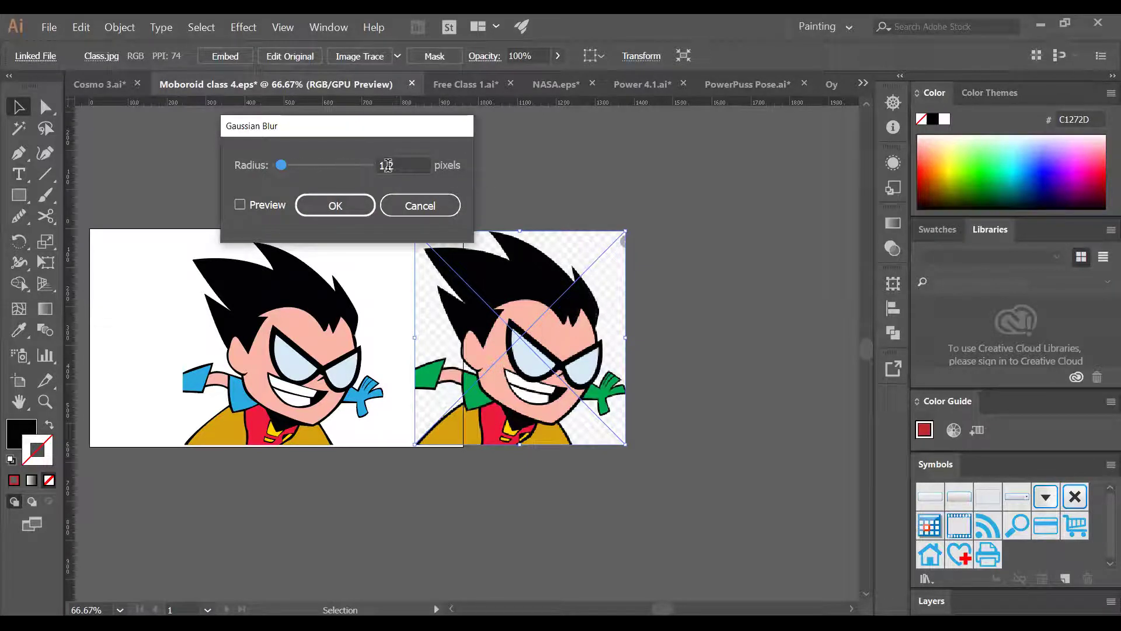
click(240, 205)
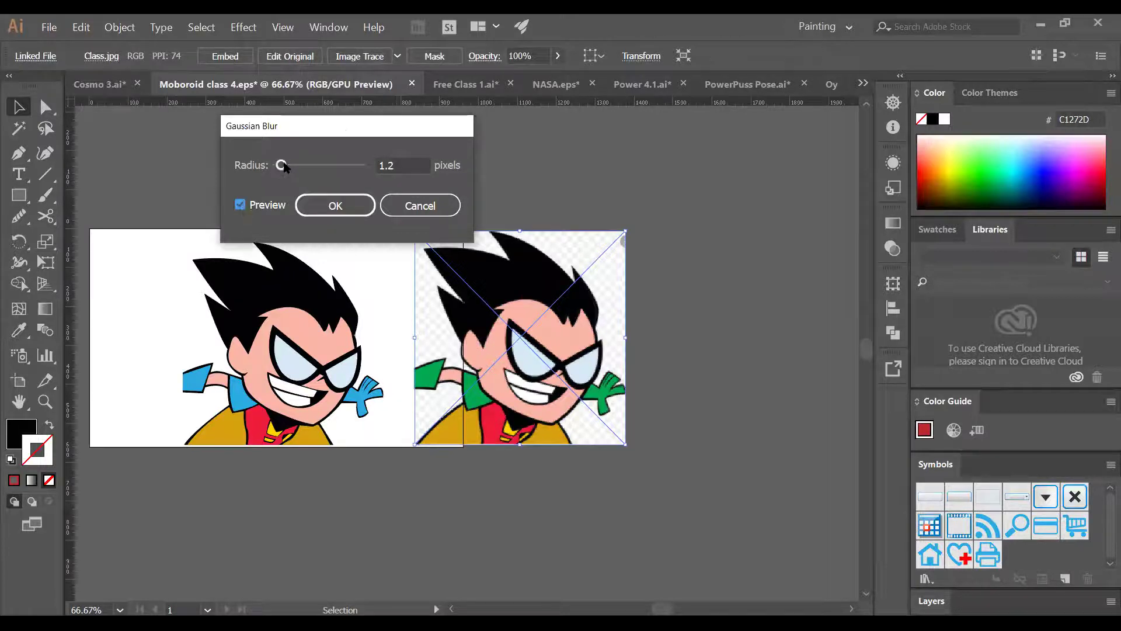
drag(283, 167, 315, 164)
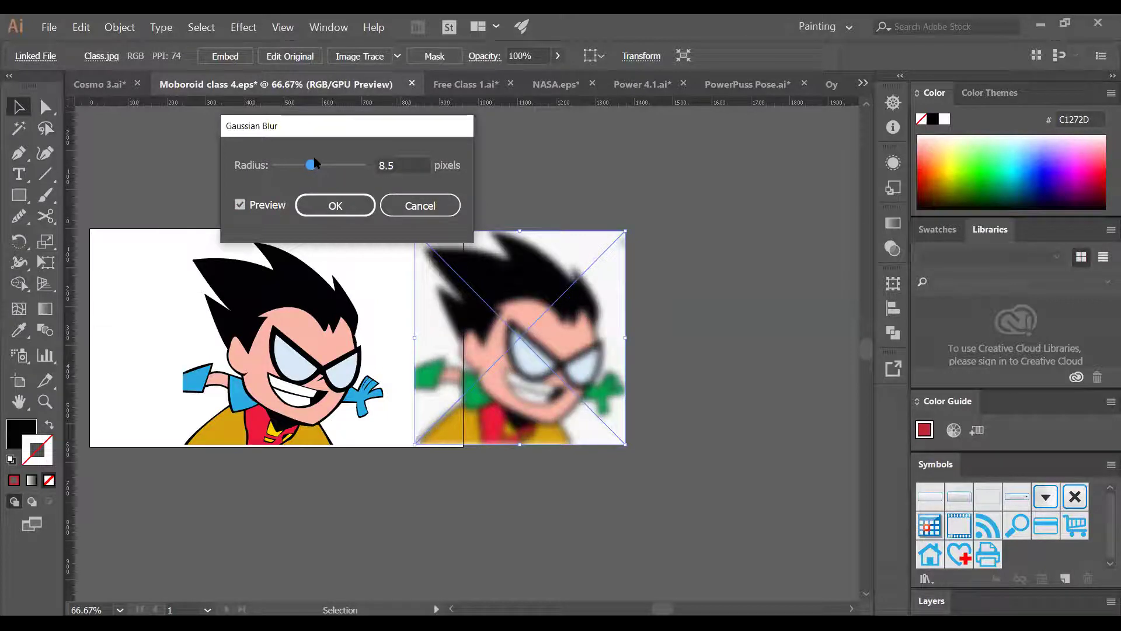
click(341, 209)
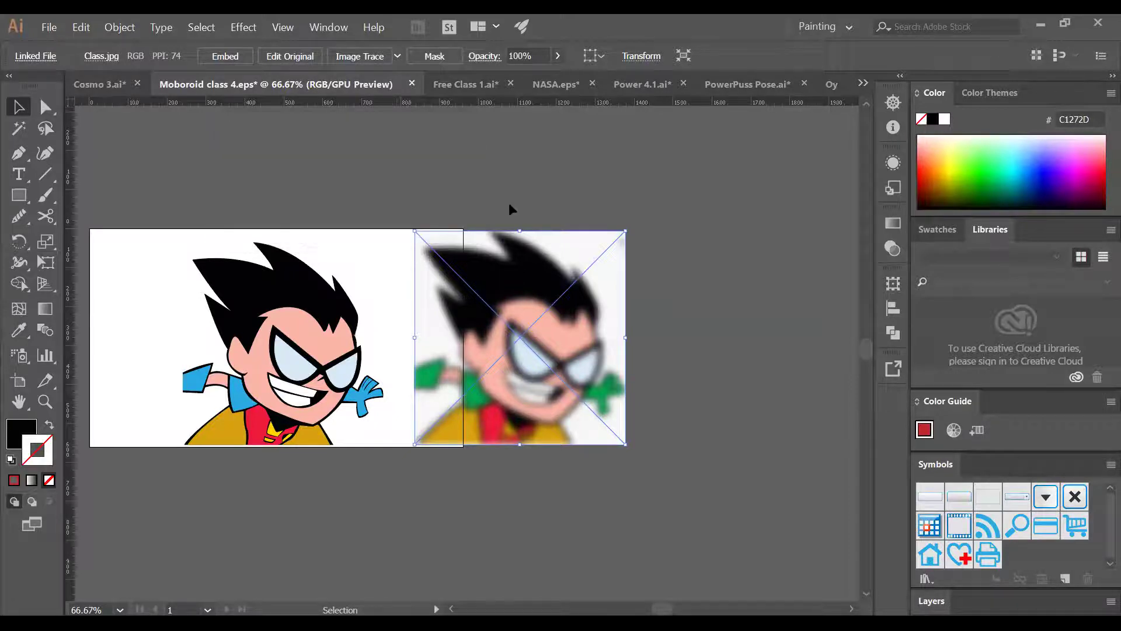
click(509, 210)
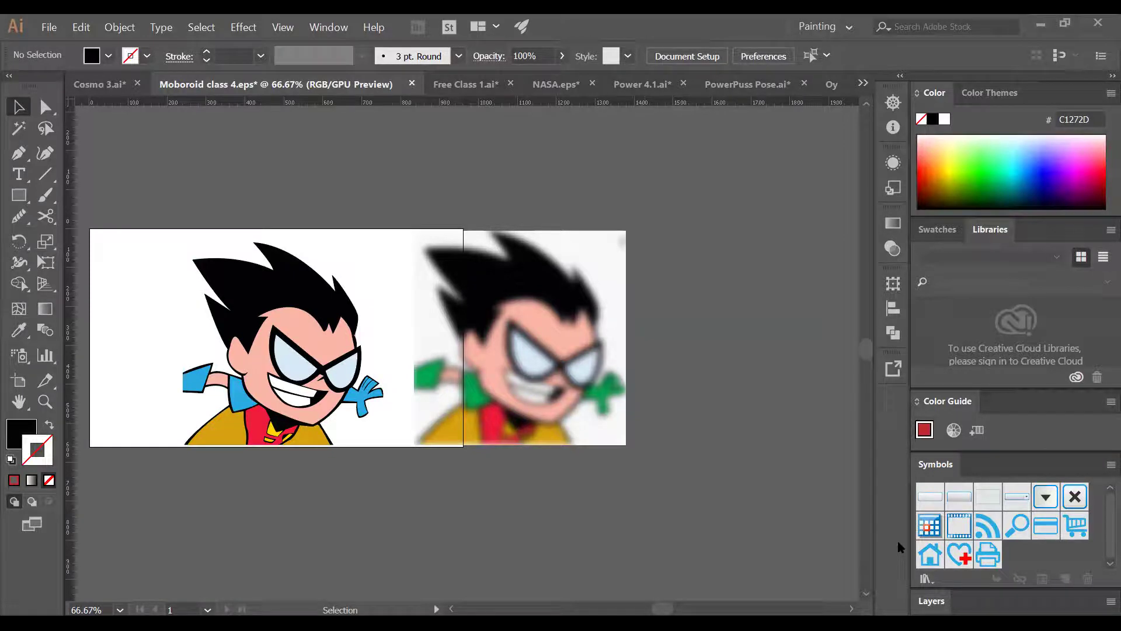
- Switch back to the Fiverr gig in Opera and review its title, raster-to-vector sample and Basic package price
key(alt+Tab)
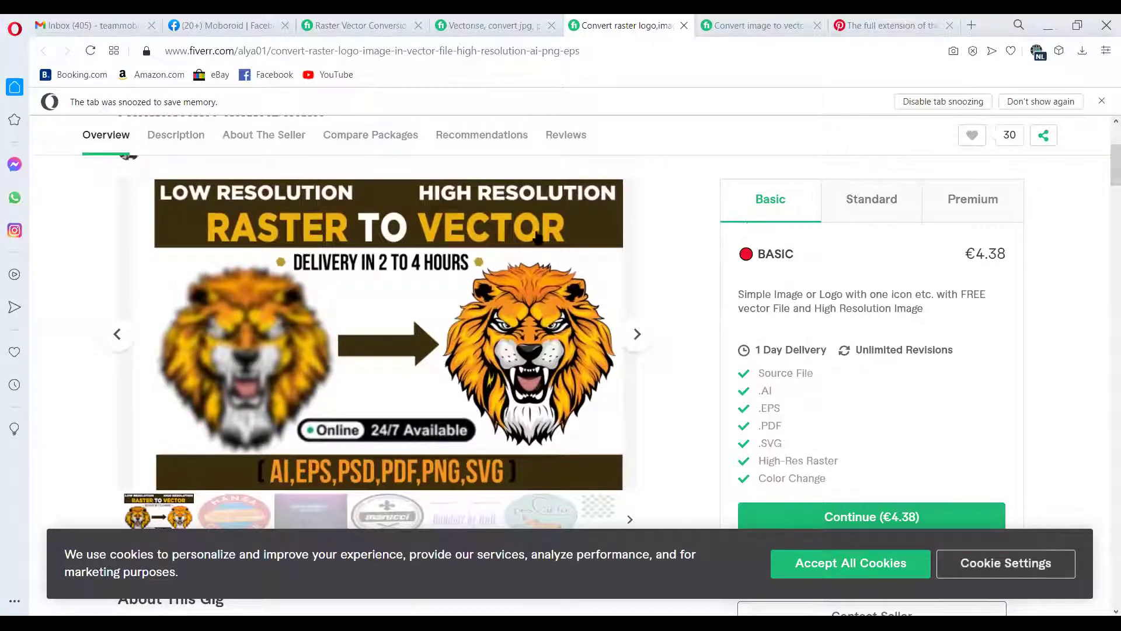
scroll(434, 361, up, 3)
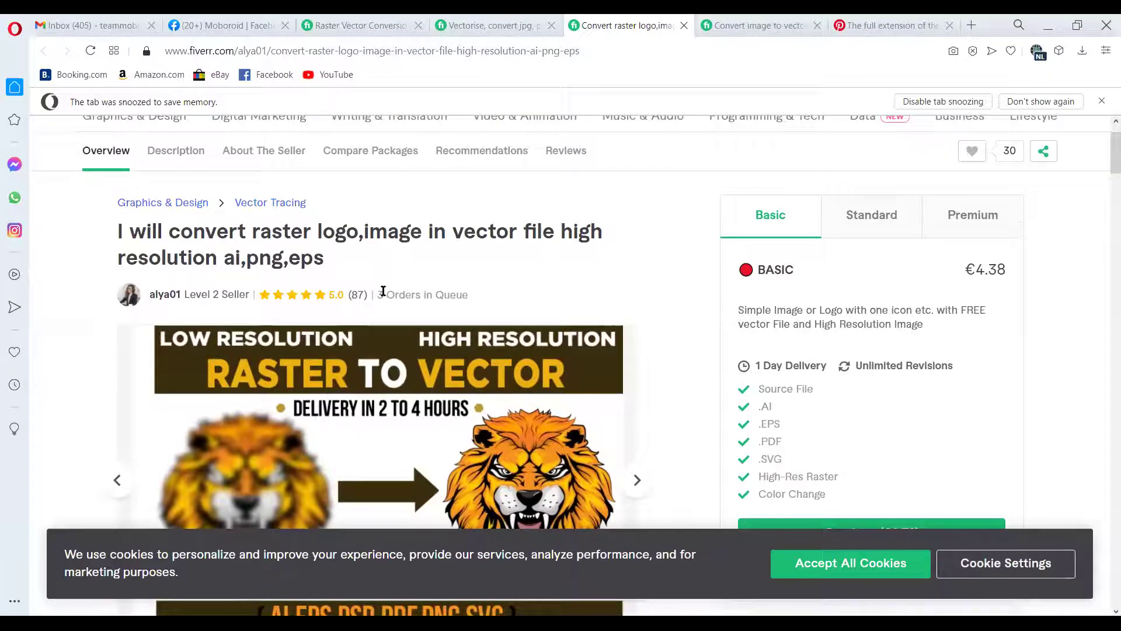
scroll(368, 288, down, 5)
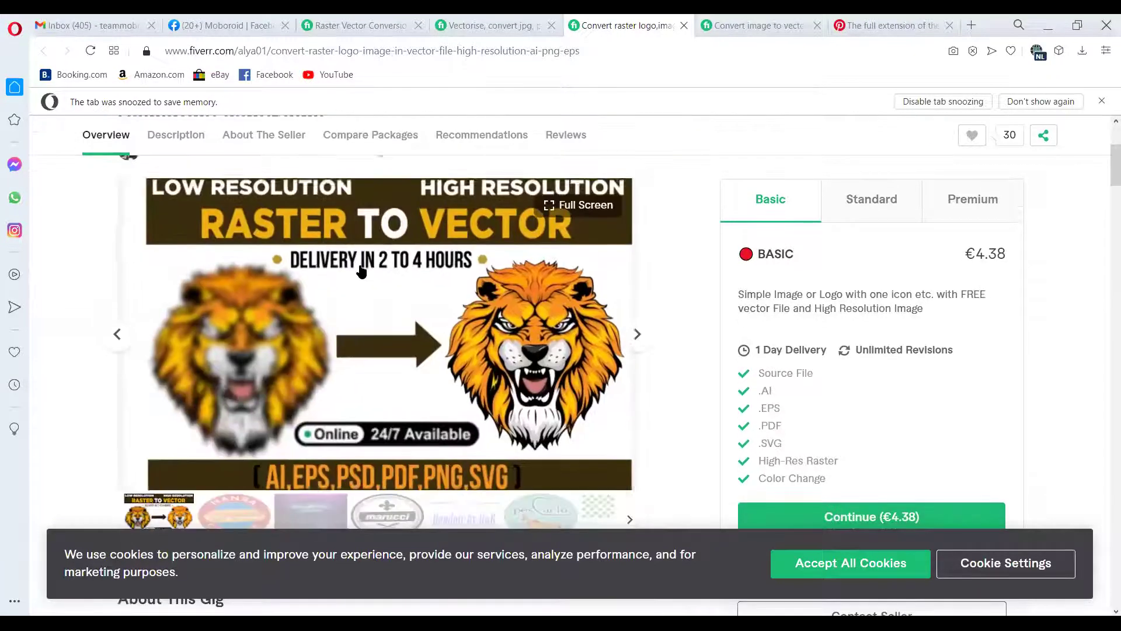
scroll(360, 270, down, 2)
scroll(633, 314, up, 2)
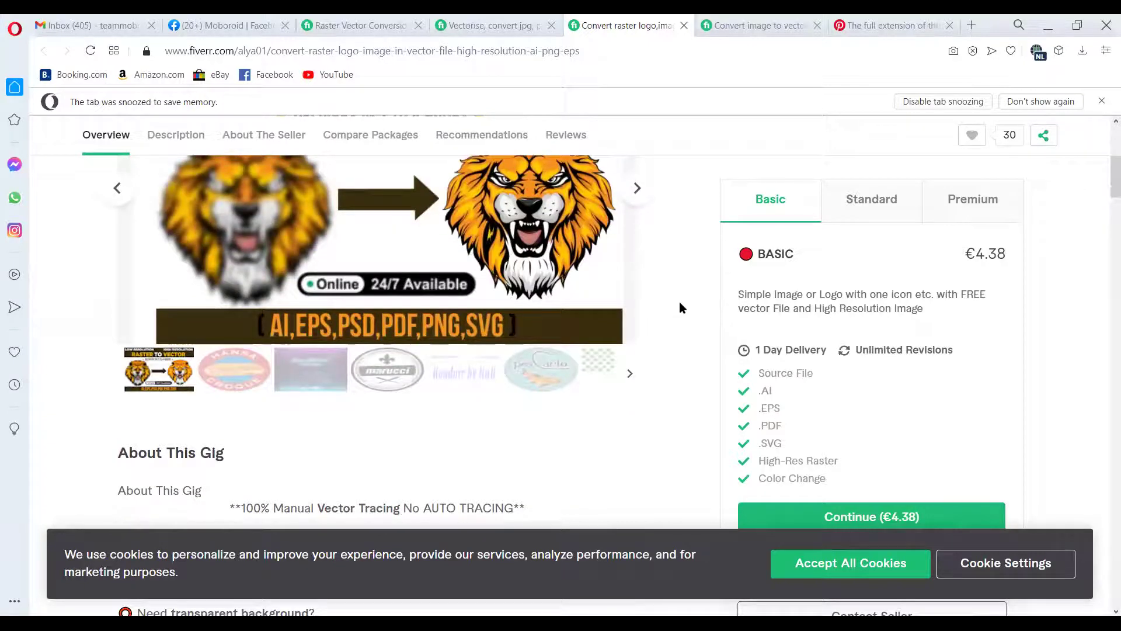
drag(976, 252, 1004, 254)
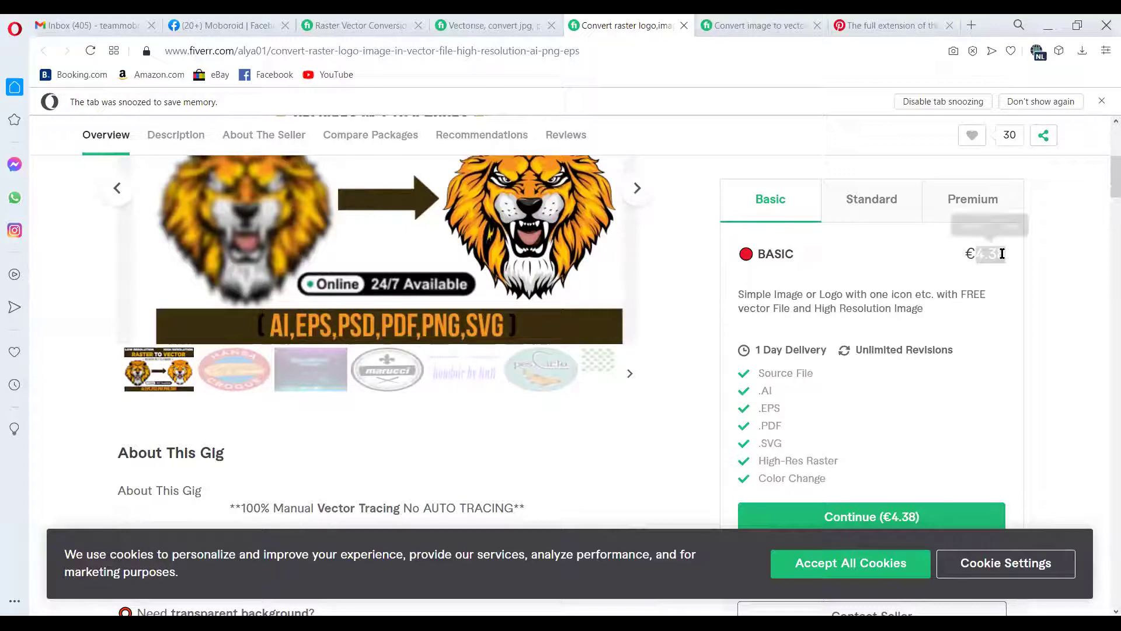
- Review the Basic package's included items in the raster-to-vector gig, from the AI and PDF formats to High-Res Raster and Color Change
scroll(770, 395, down, 1)
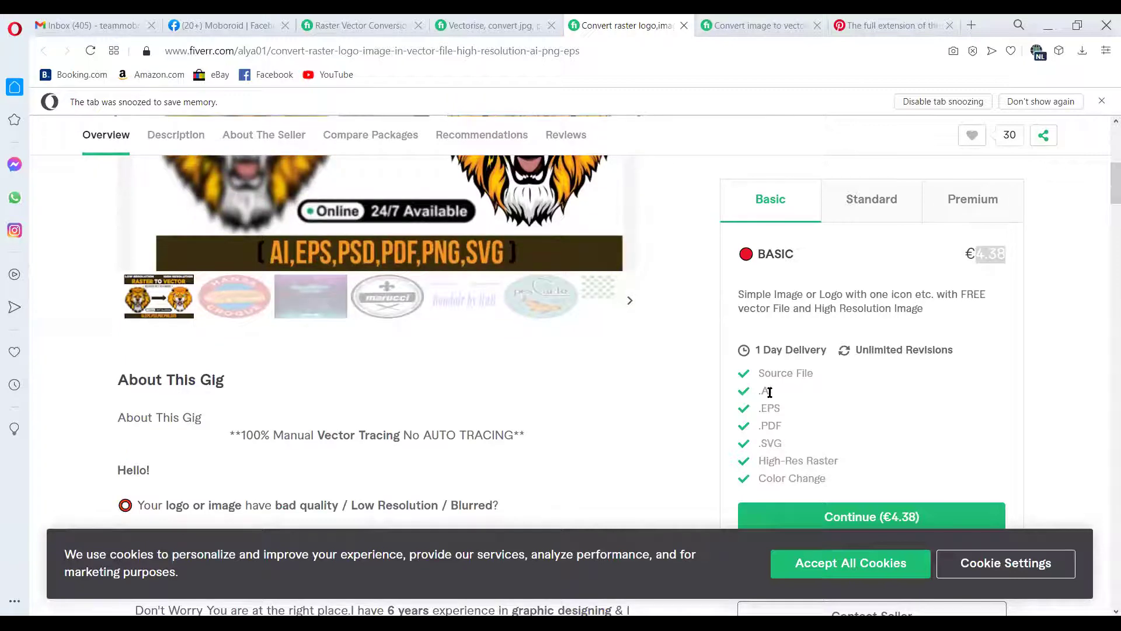
drag(759, 392, 758, 425)
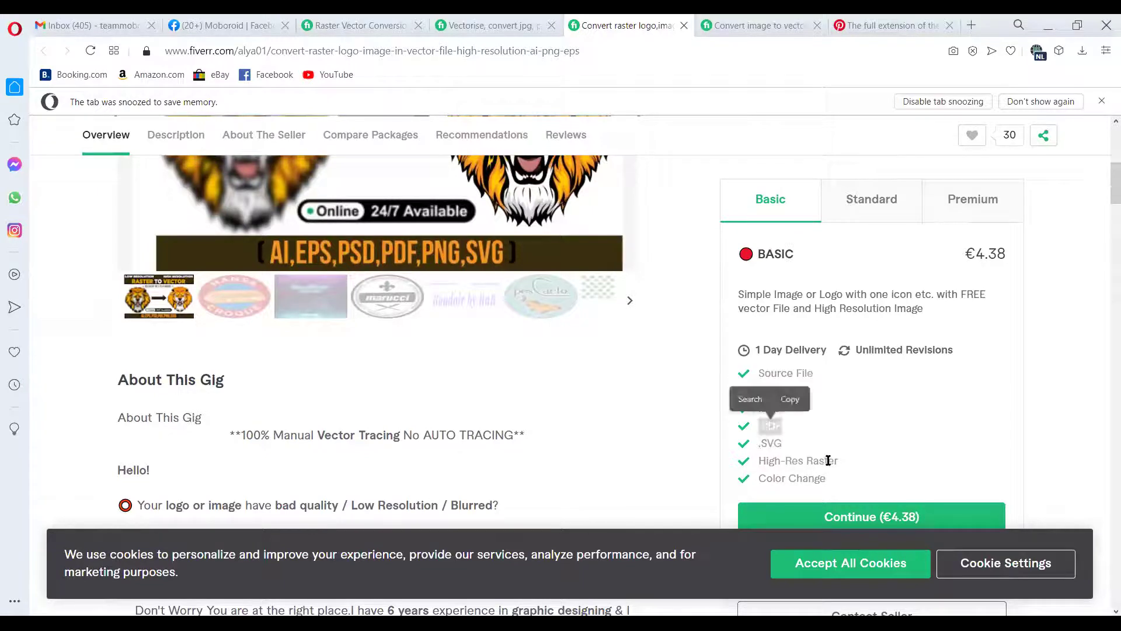
drag(841, 462, 751, 456)
drag(829, 480, 755, 466)
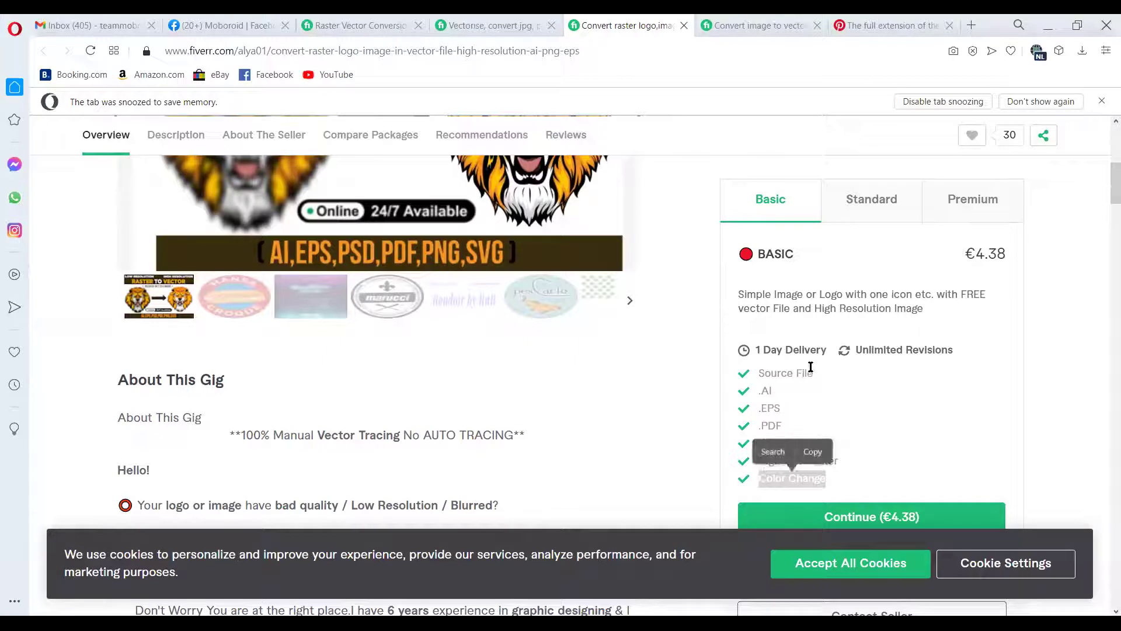
scroll(833, 354, up, 1)
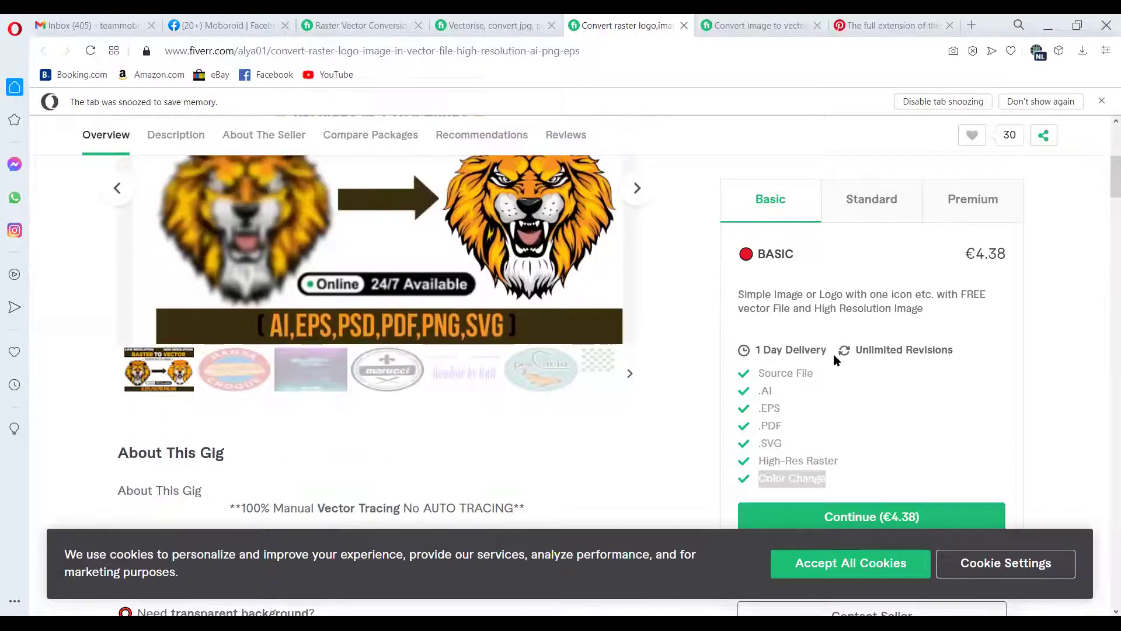
- Compare the gig's Standard and Premium package prices, then return to the Basic package and the lion sample
click(874, 192)
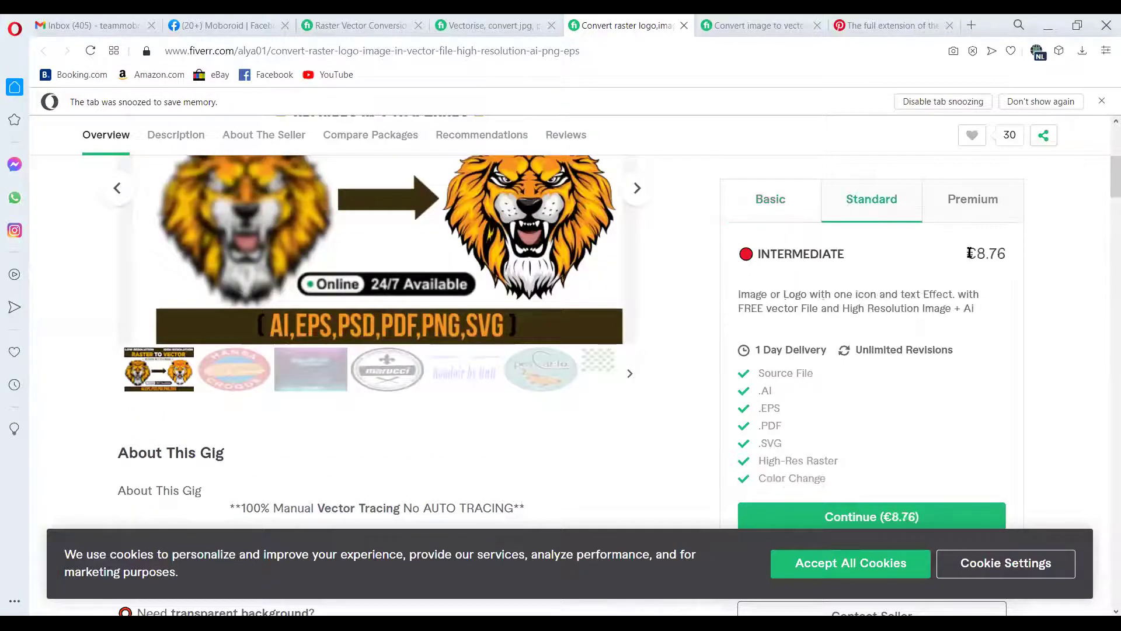
click(976, 204)
drag(963, 250, 1006, 248)
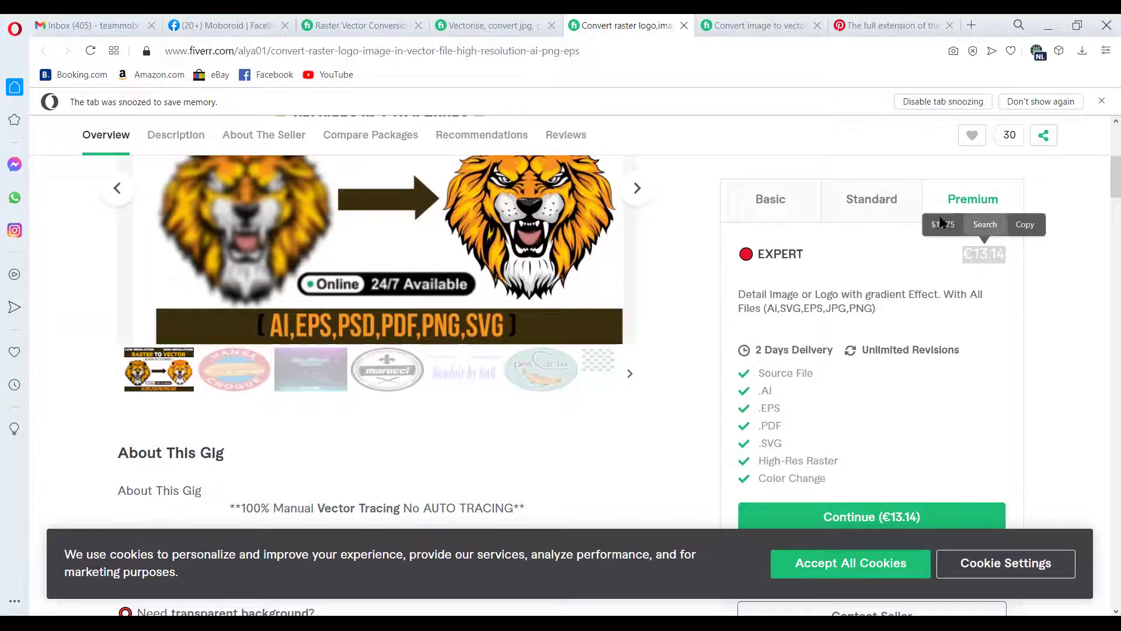
click(879, 206)
scroll(759, 206, up, 1)
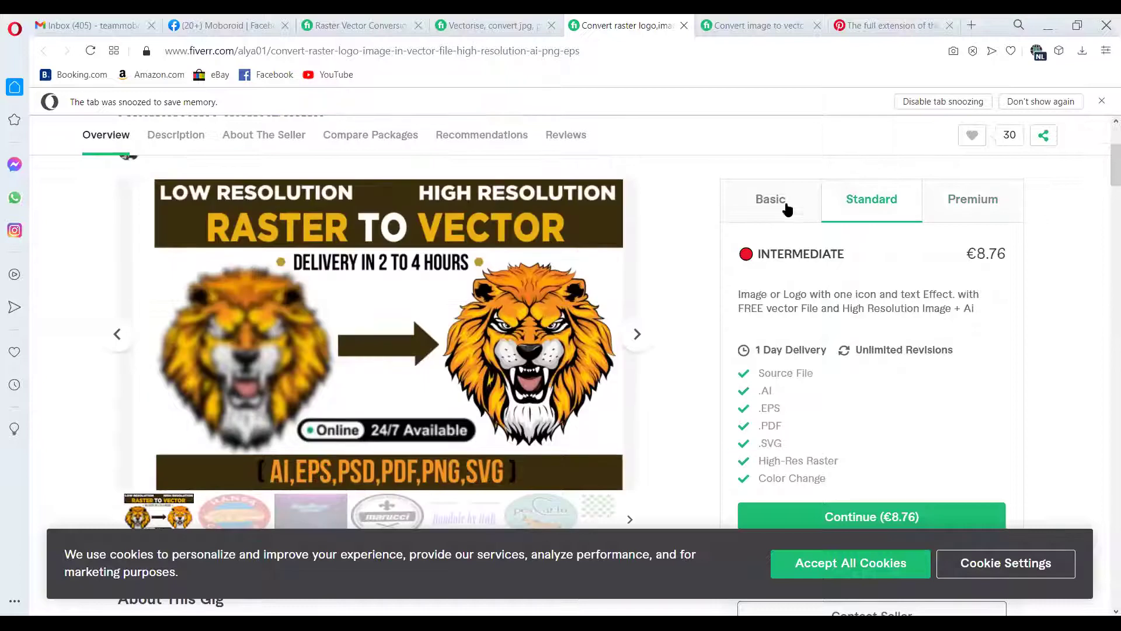
scroll(786, 213, up, 1)
click(786, 210)
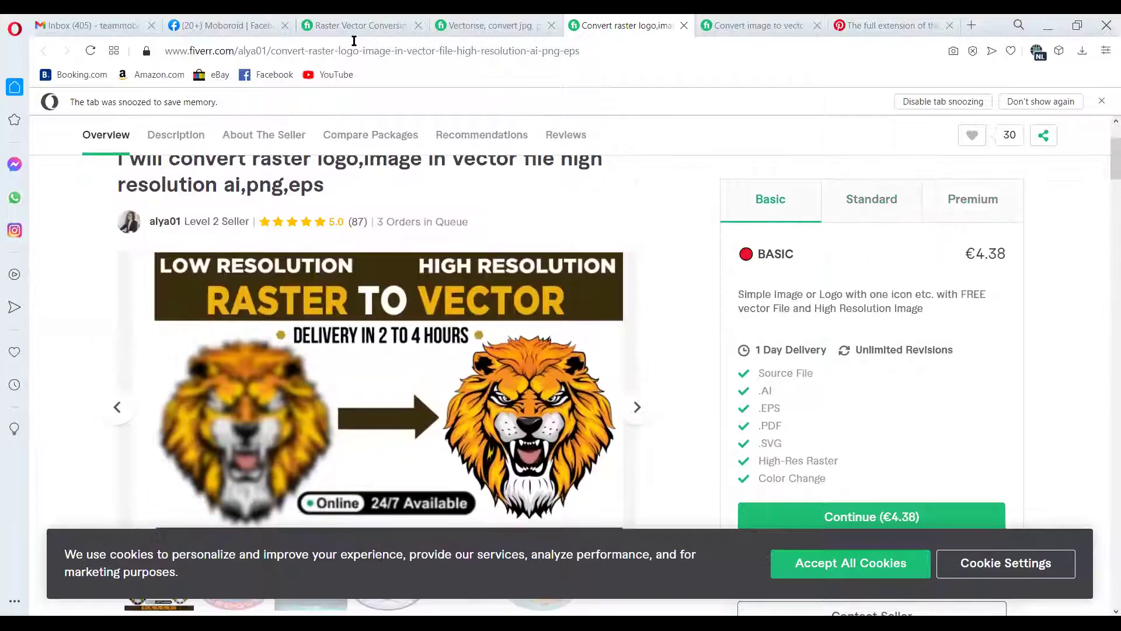
- Switch to the Burger King logo vectorizing gig and examine its review count and star rating breakdown
key(ctrl+Tab)
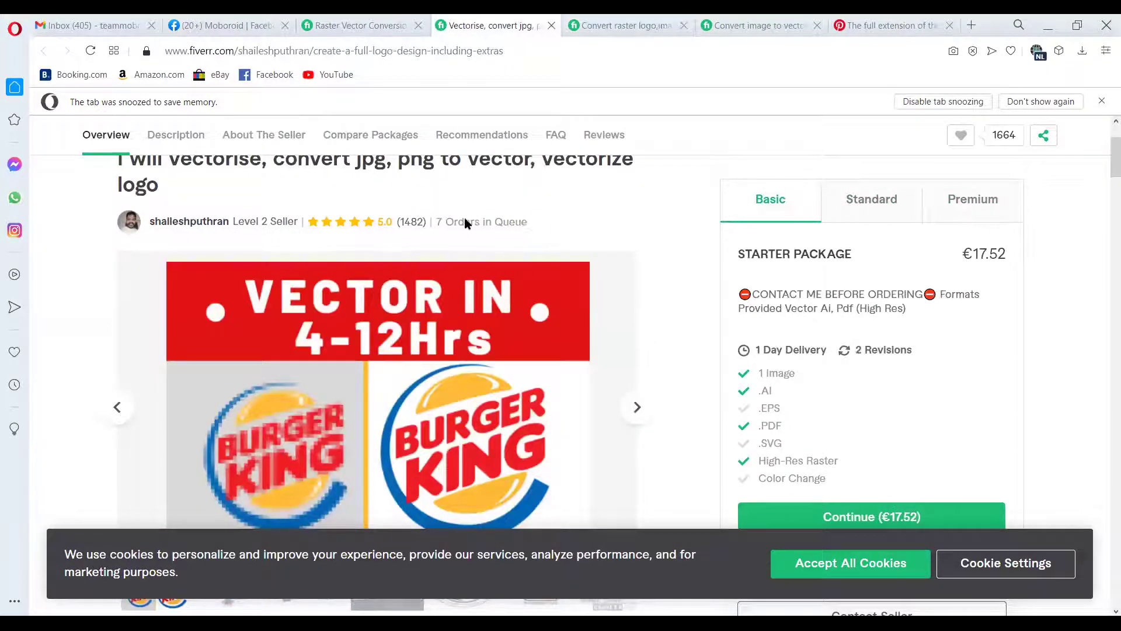
double_click(407, 228)
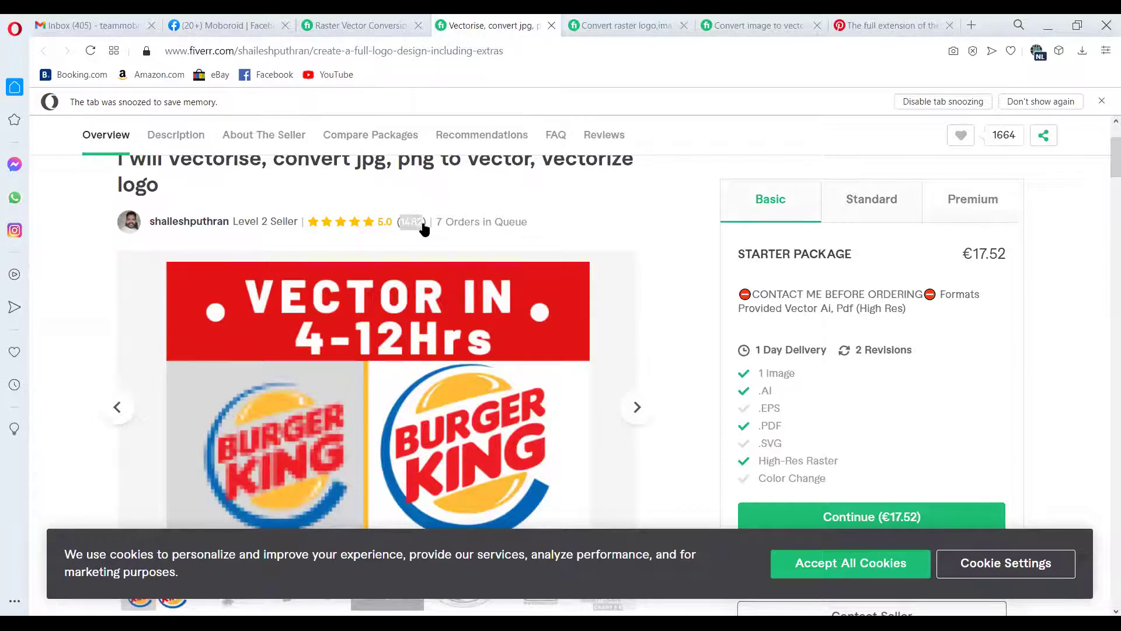
click(422, 225)
scroll(486, 261, down, 2)
scroll(367, 331, up, 2)
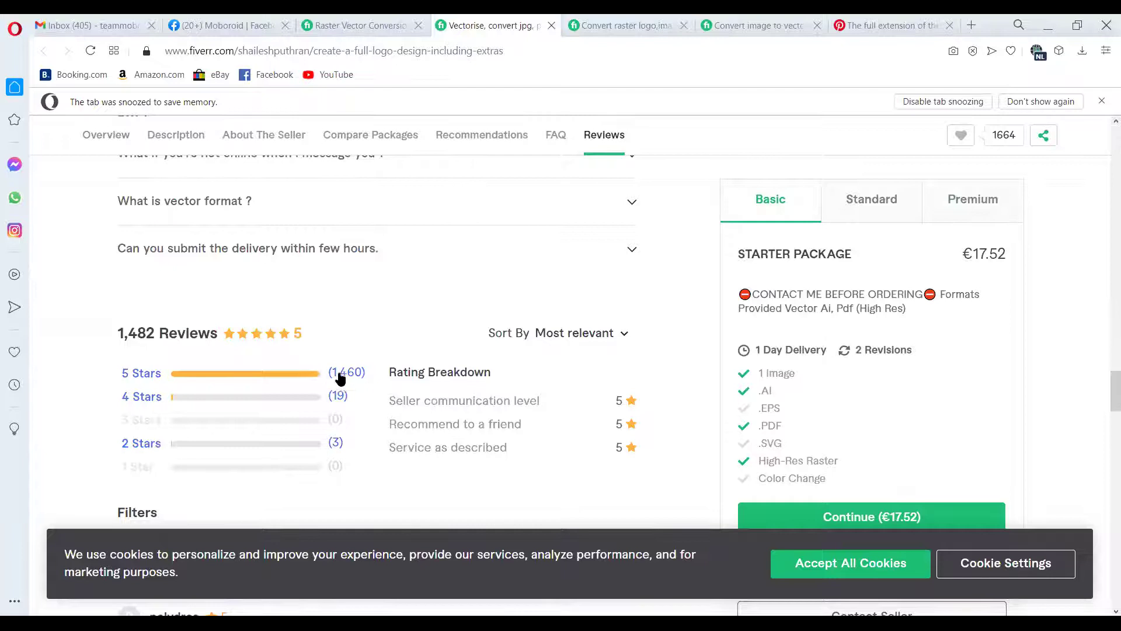
scroll(405, 303, up, 15)
scroll(413, 298, up, 10)
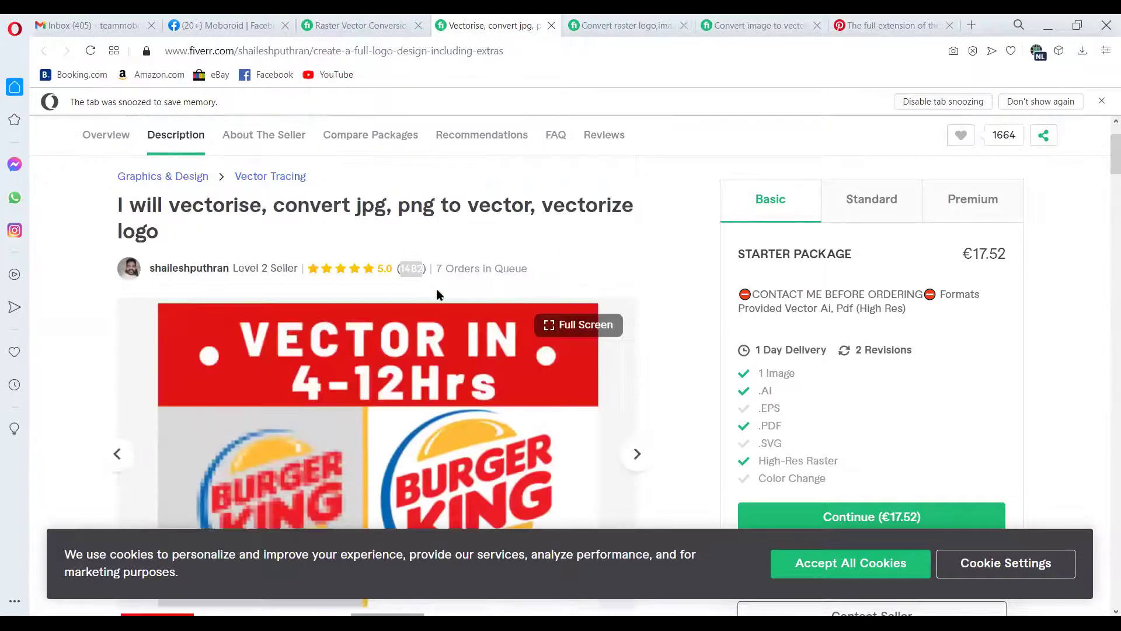
- Check the logo vectorizing gig's orders in queue and the price of its Basic starter package
scroll(438, 292, up, 2)
double_click(441, 368)
scroll(769, 352, down, 1)
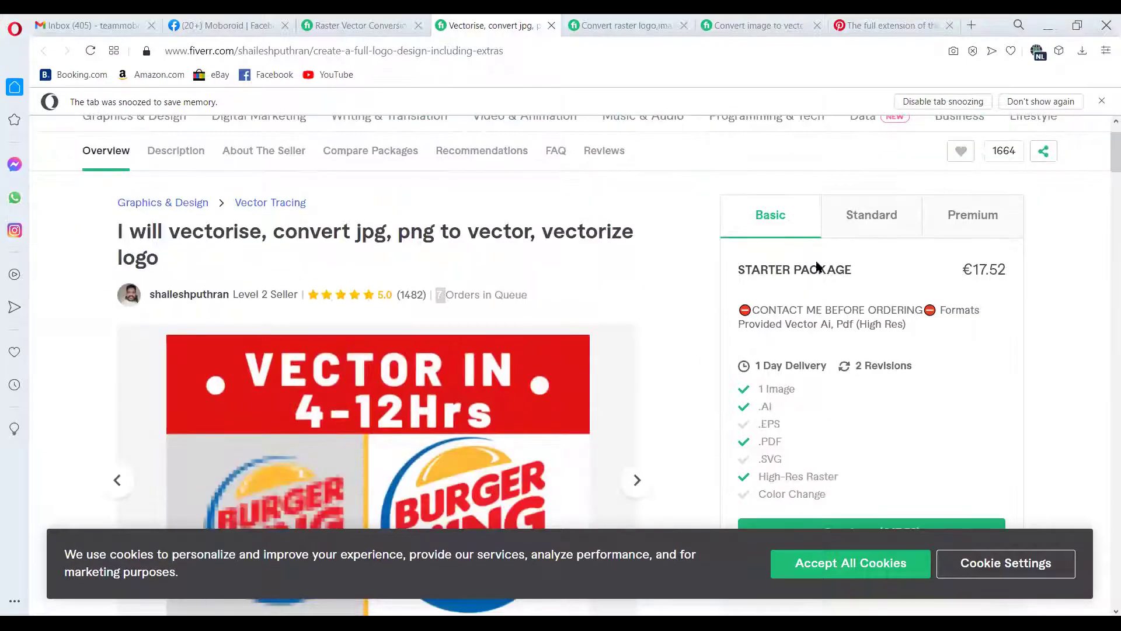
drag(972, 270, 989, 270)
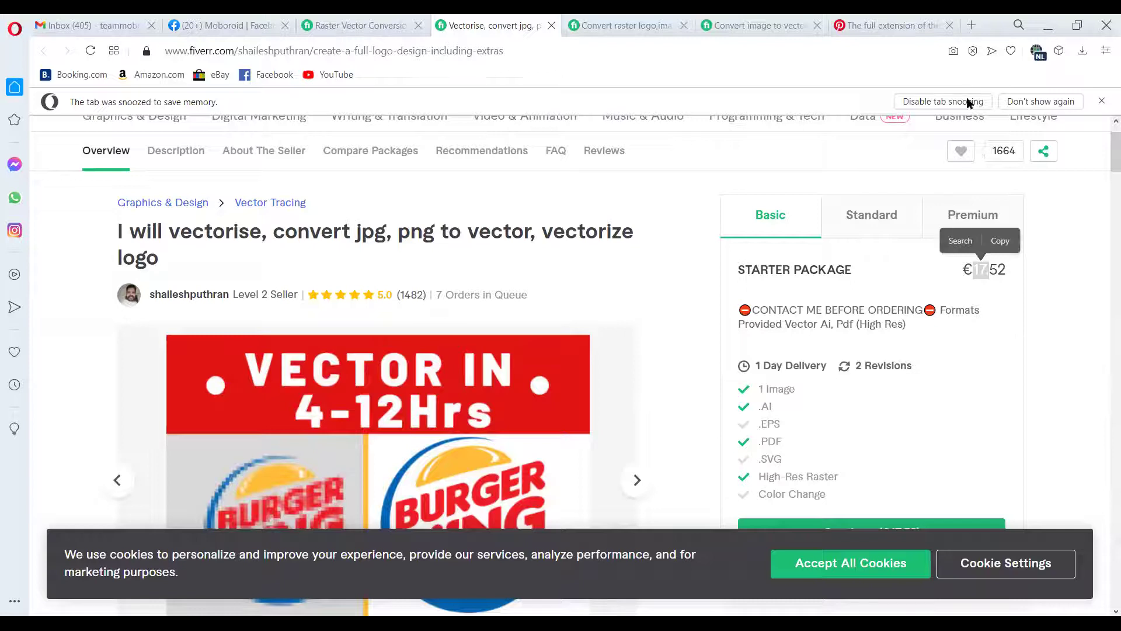
drag(1018, 273, 971, 270)
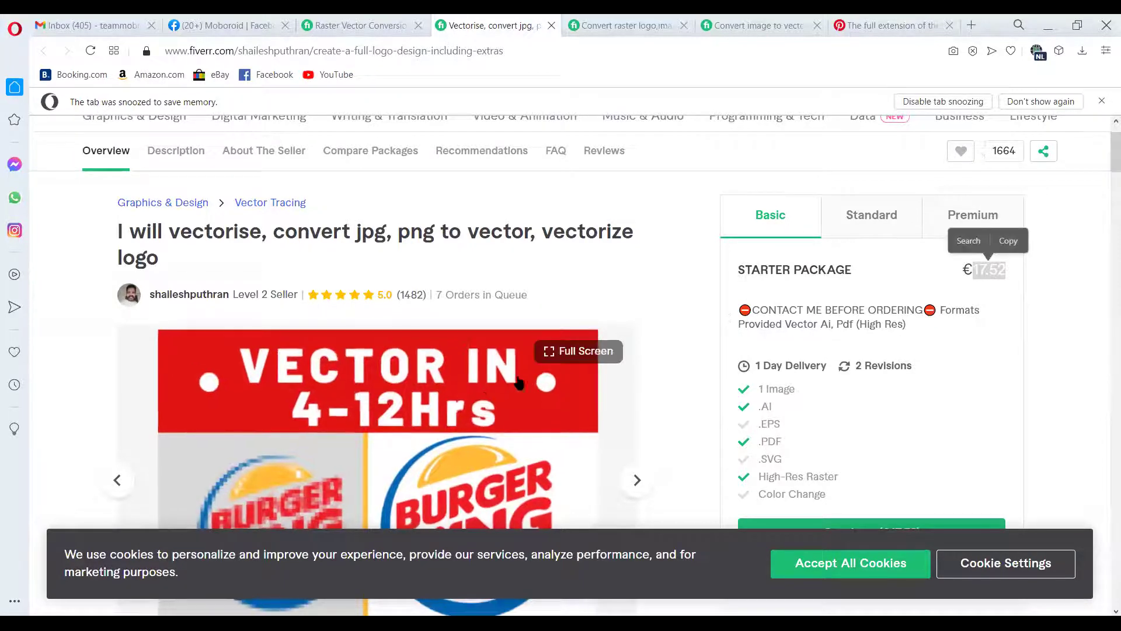